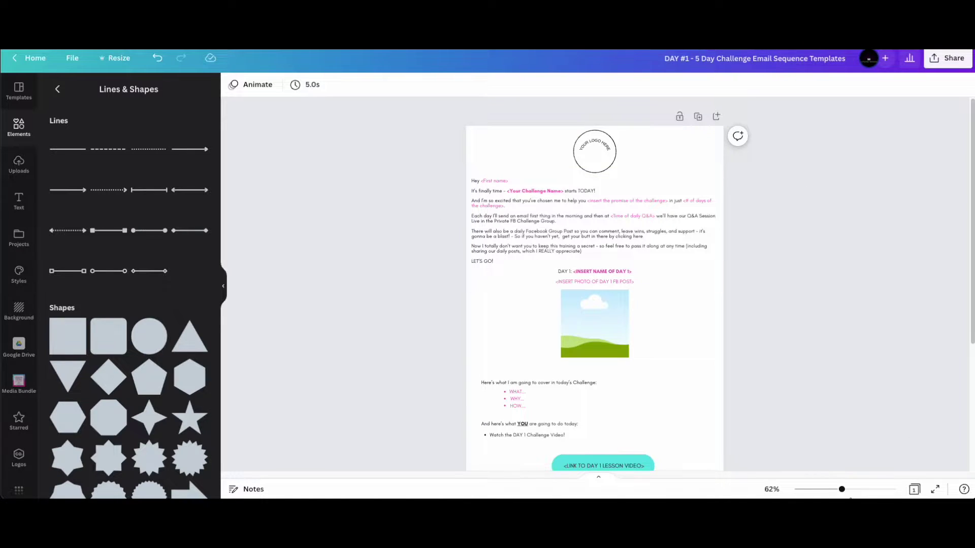
Step: Enlarge the page to 91% and read through the upper part of the Day 1 email template
left_click_drag(841, 489, 852, 489)
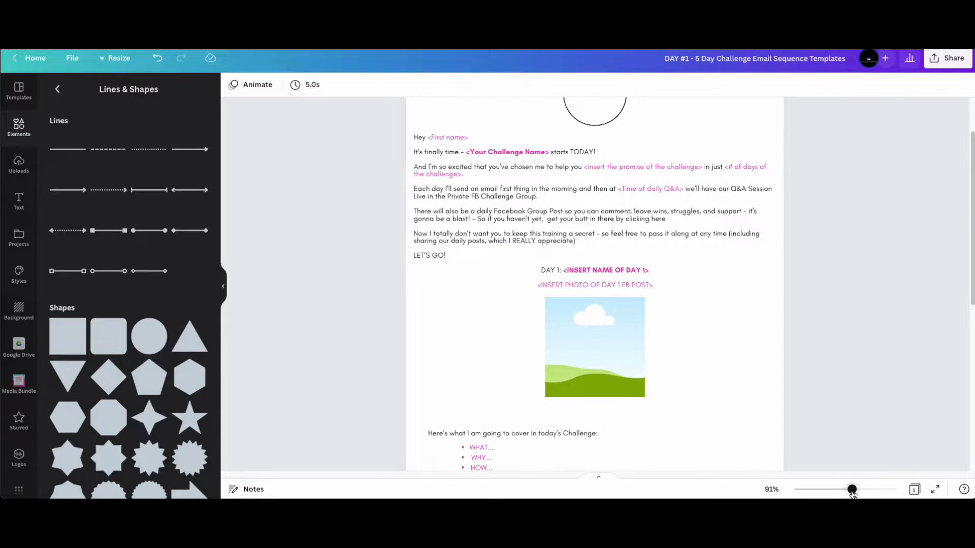
scroll(872, 404, "up", 1)
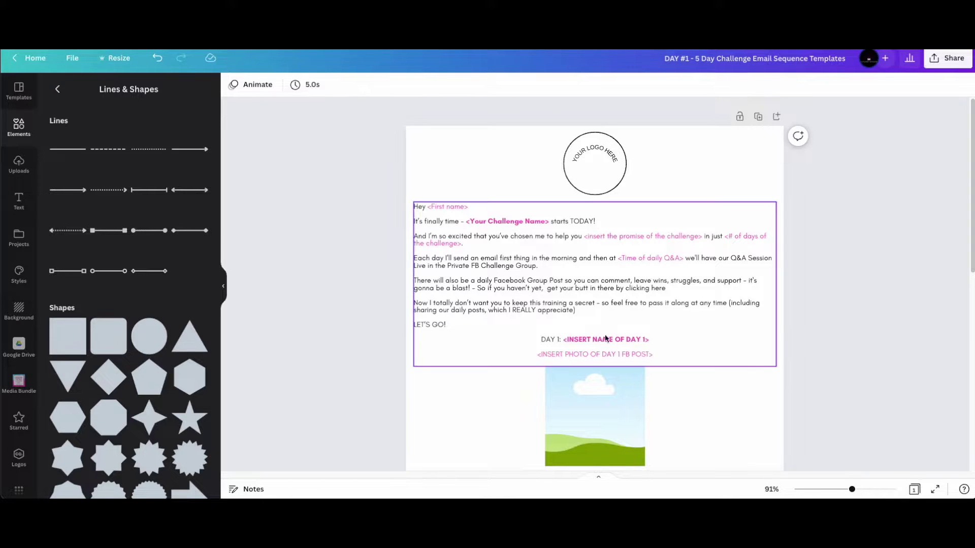
scroll(836, 361, "down", 1)
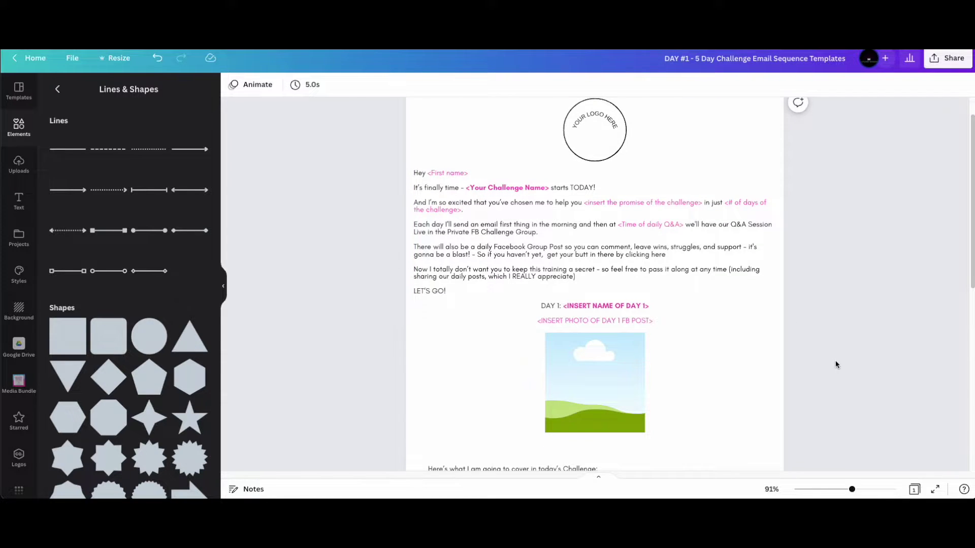
scroll(836, 365, "up", 1)
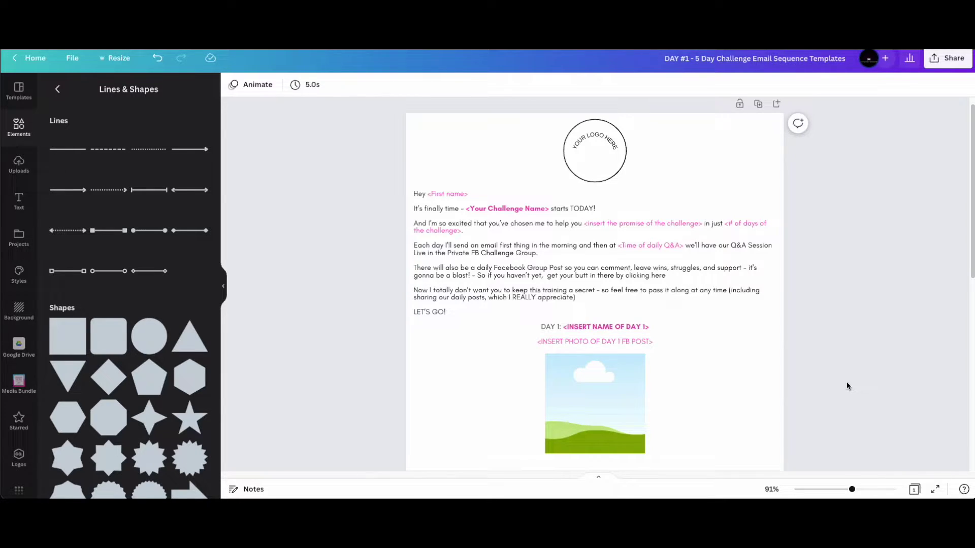
scroll(847, 381, "down", 1)
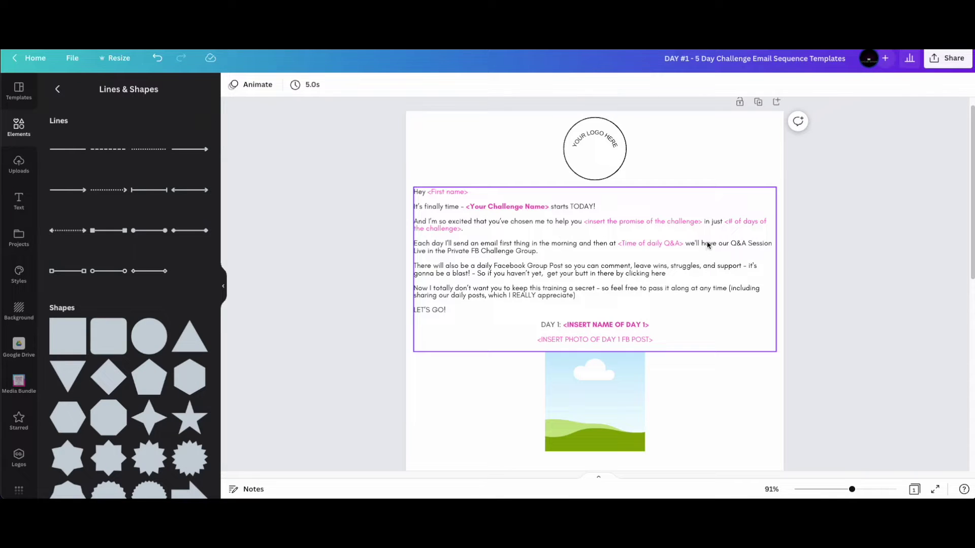
left_click(590, 156)
left_click(637, 257)
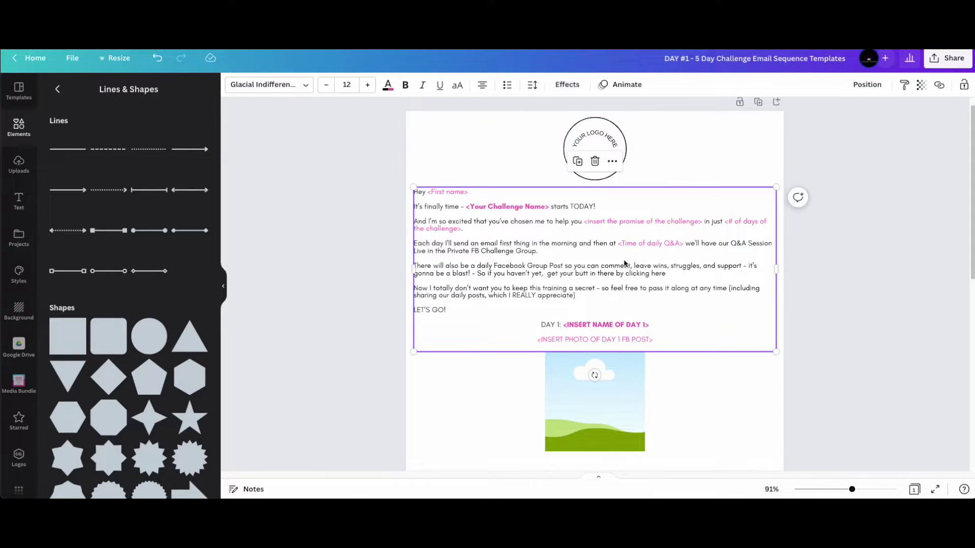
left_click(617, 167)
left_click(781, 248)
left_click(756, 261)
left_click(834, 189)
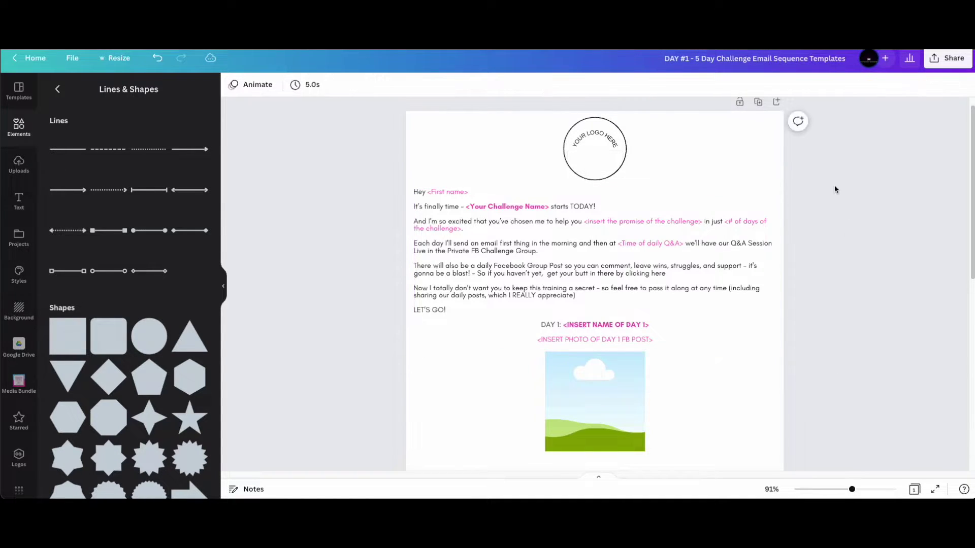
scroll(739, 348, "down", 1)
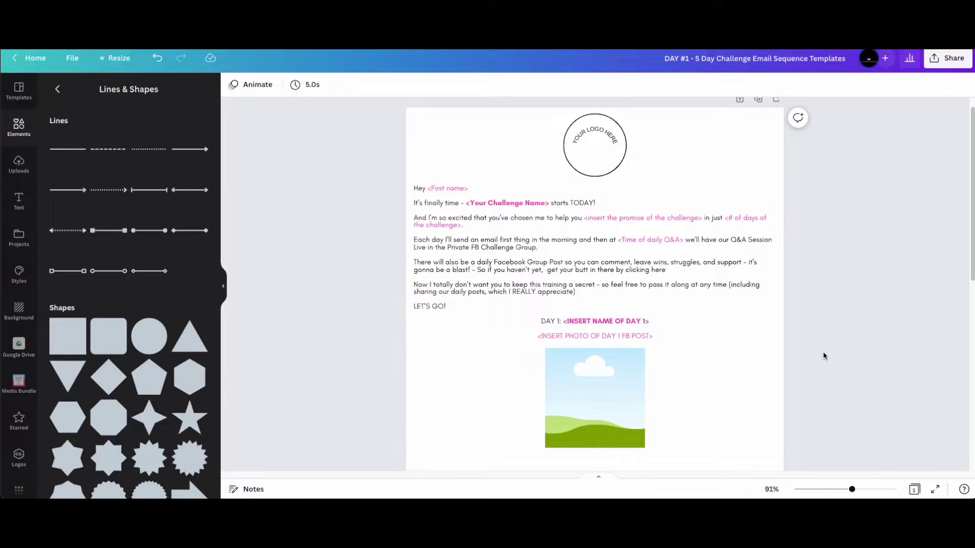
scroll(825, 354, "up", 1)
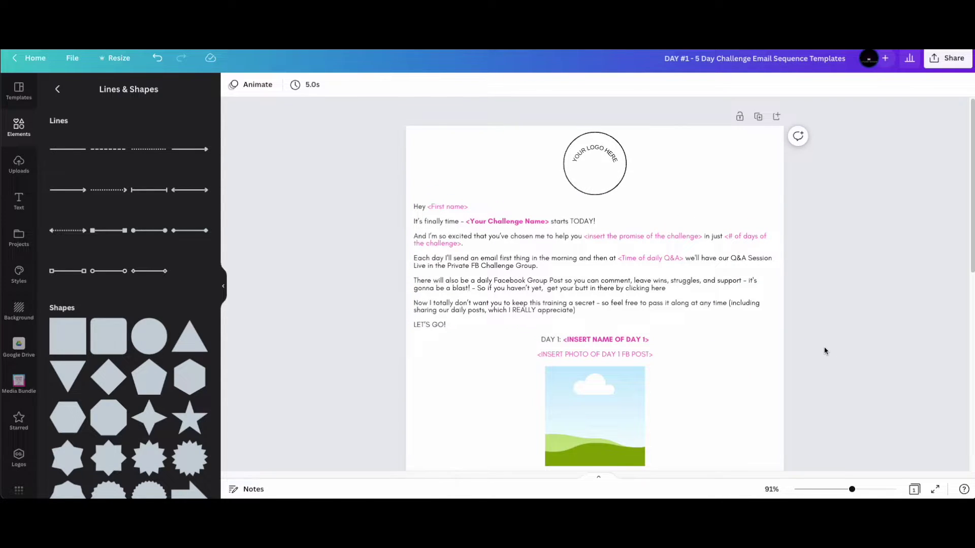
left_click(713, 314)
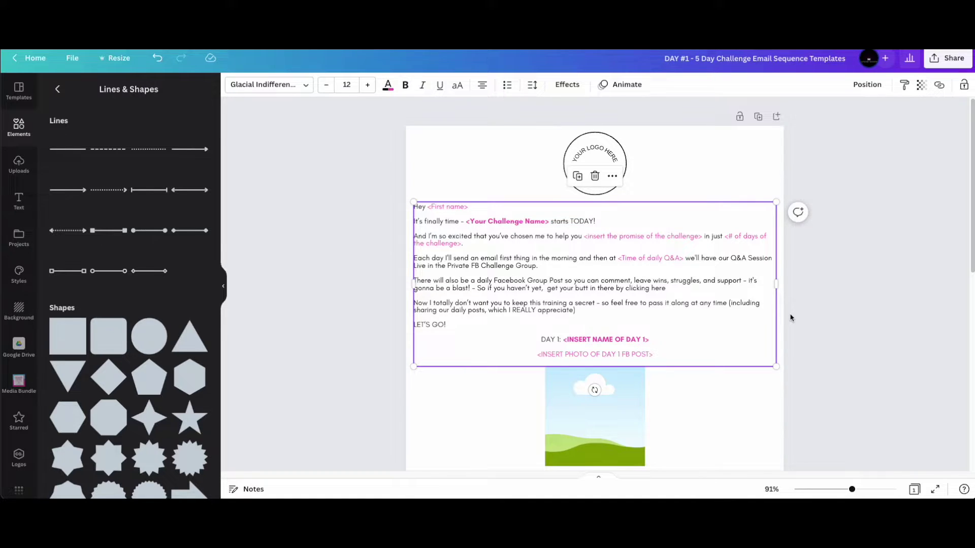
left_click(849, 317)
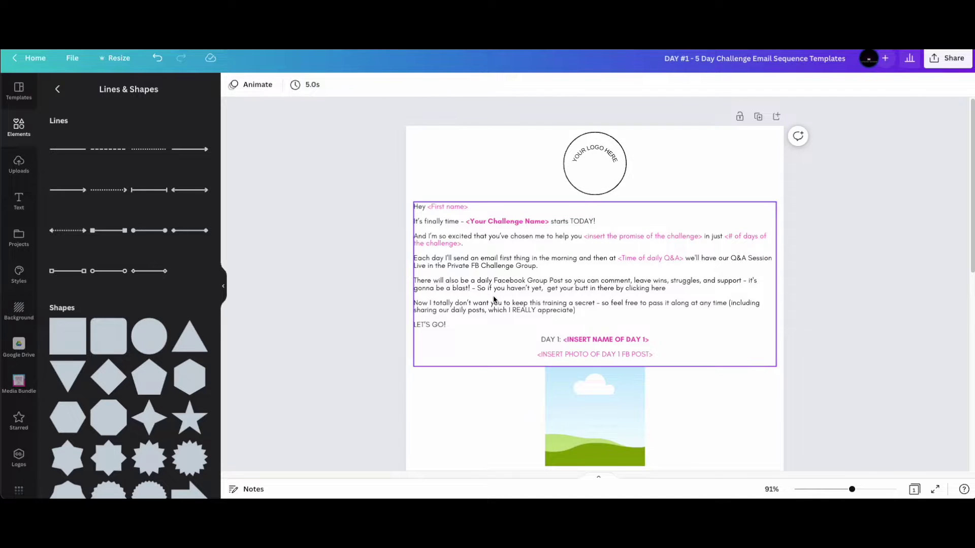
left_click(567, 291)
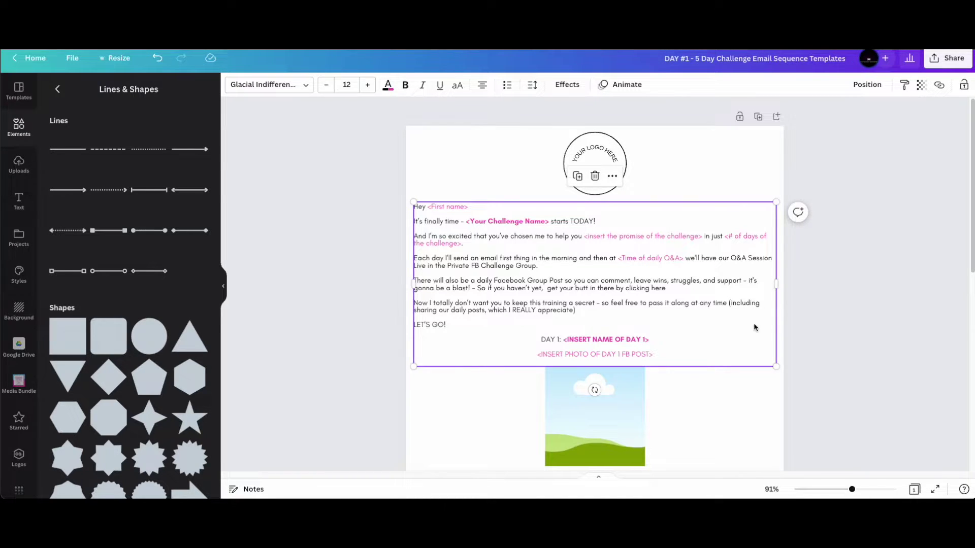
left_click(816, 278)
Step: Replace the <Your Challenge Name> placeholder in the email body with "The Black Friday Challenge"
left_click(457, 208)
left_click(565, 283)
left_click_drag(548, 222, 466, 222)
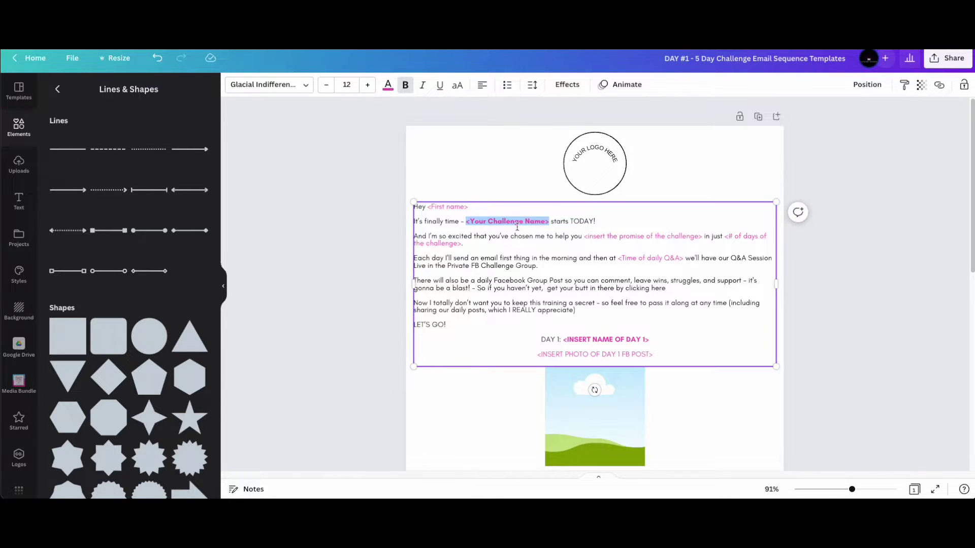
type("The Black")
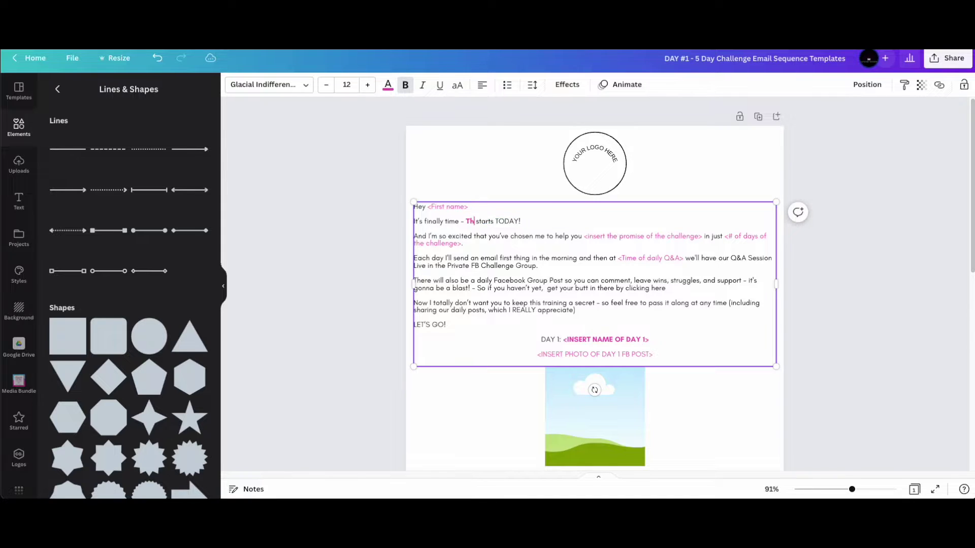
type(" Friday Challenge")
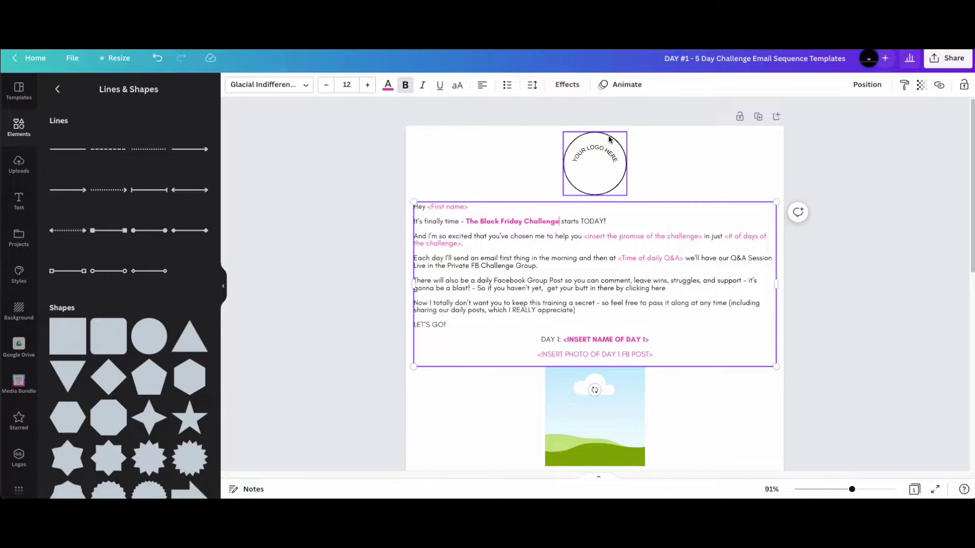
Step: Search the background colours for "pink" and apply the beige swatch of the Pomegranate on Print palette to the page
left_click(699, 158)
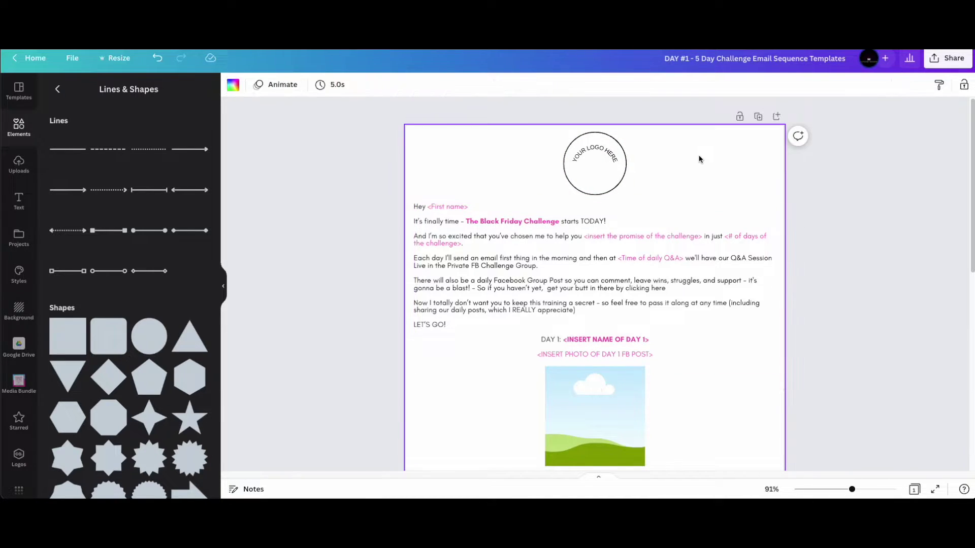
left_click(235, 85)
left_click(176, 99)
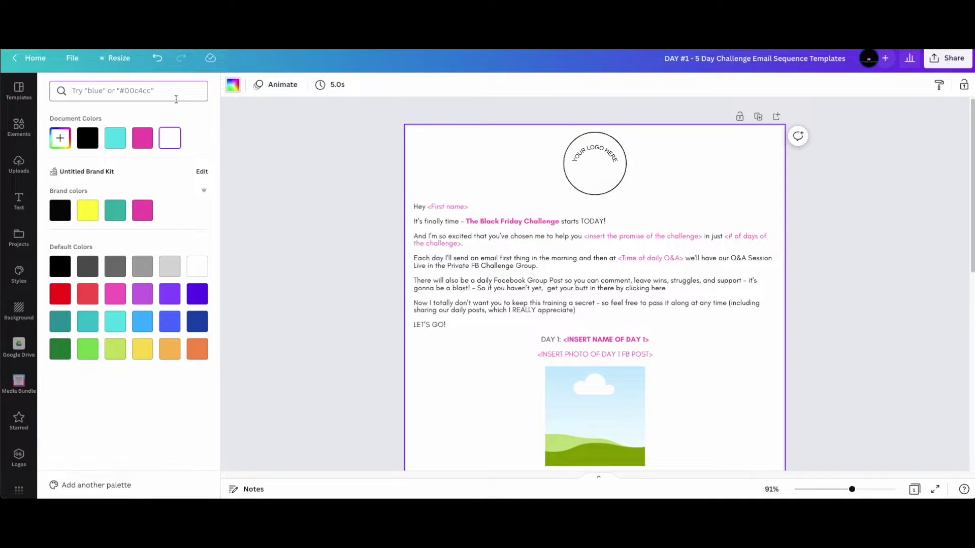
type("pink")
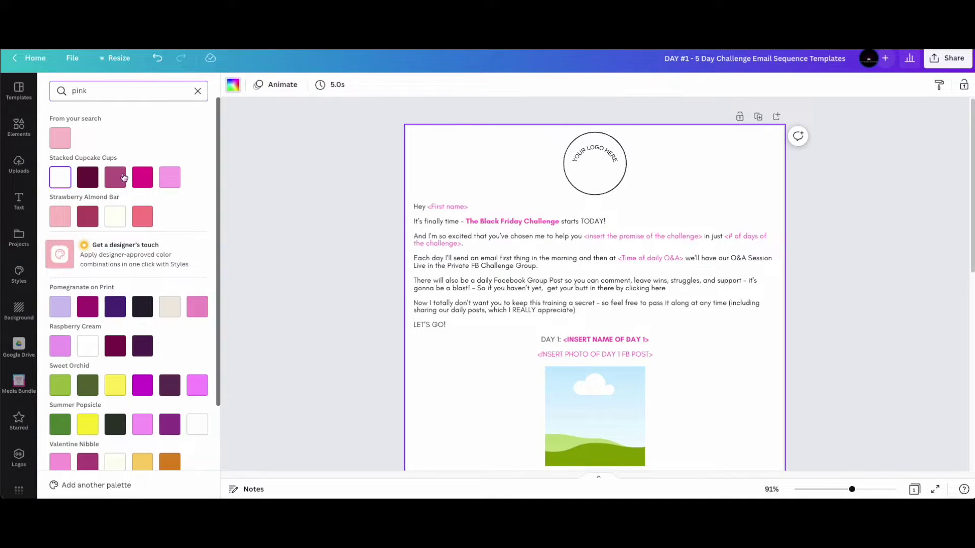
left_click(172, 298)
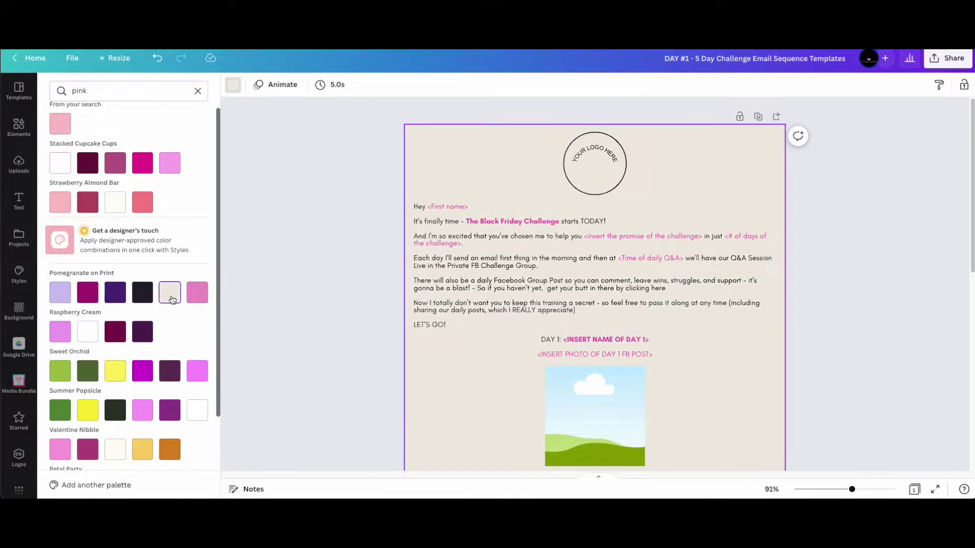
Step: Try light pink, white and bright pink page backgrounds from the suggested palettes, and undo them back to the beige
left_click(60, 202)
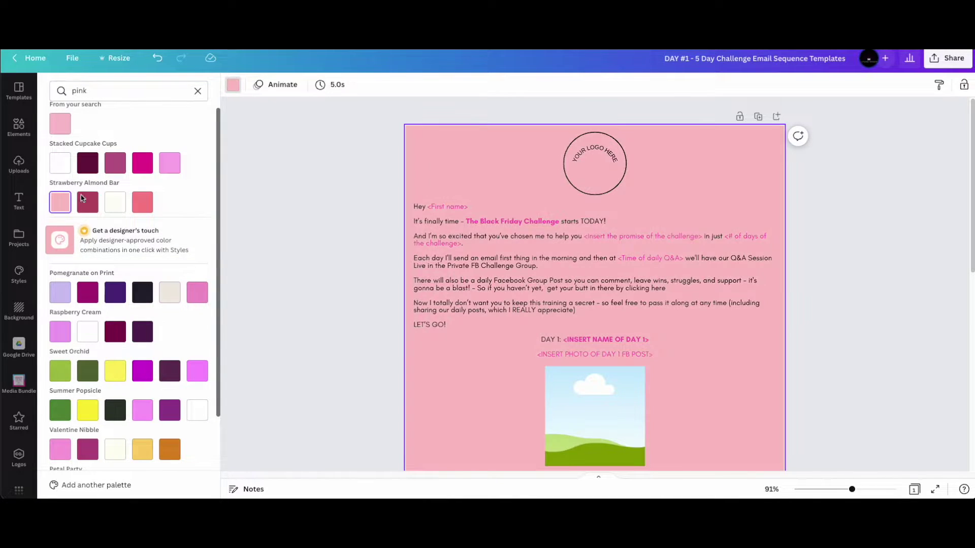
scroll(219, 299, "down", 2)
left_click(197, 338)
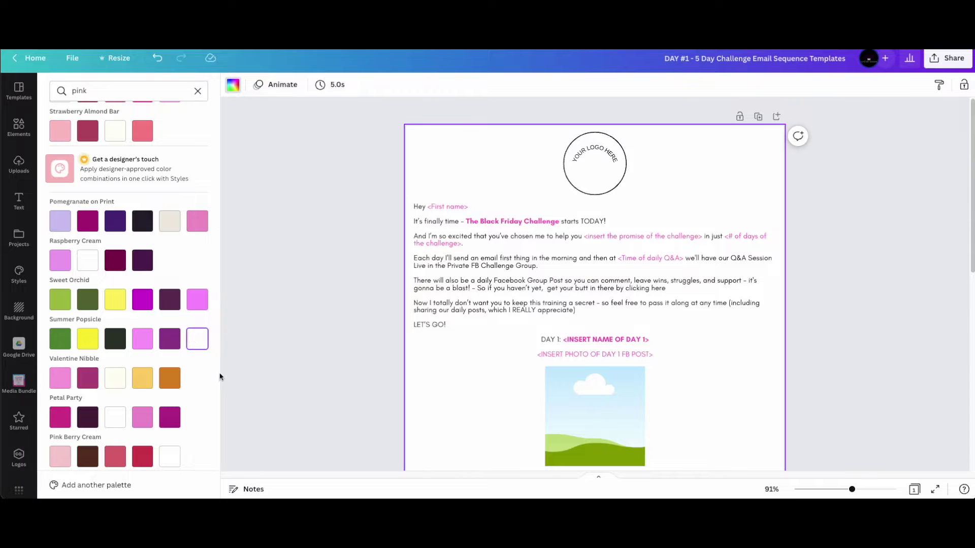
left_click(142, 338)
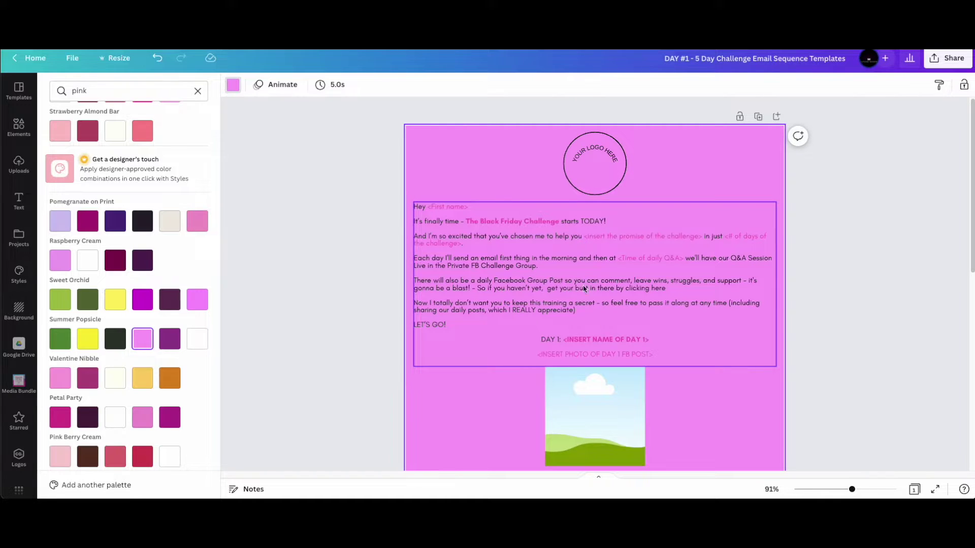
left_click(157, 59)
left_click(157, 59)
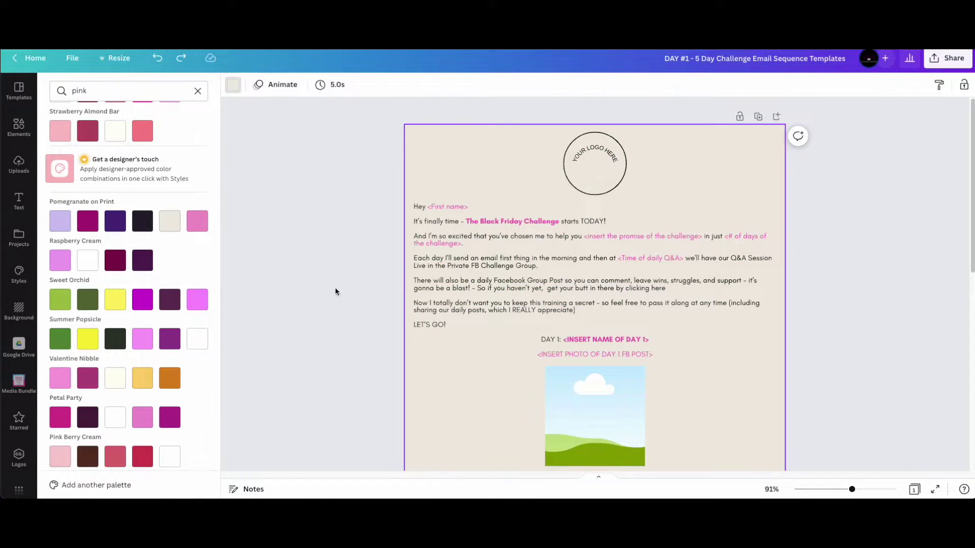
Step: Search the elements library for "facebook group"
scroll(333, 301, "down", 5)
left_click(31, 162)
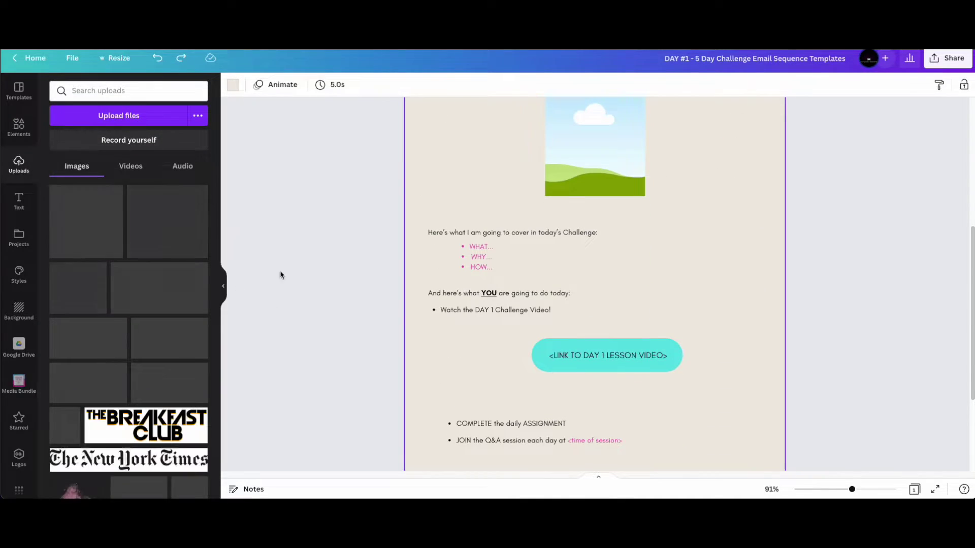
scroll(290, 282, "up", 3)
left_click(19, 127)
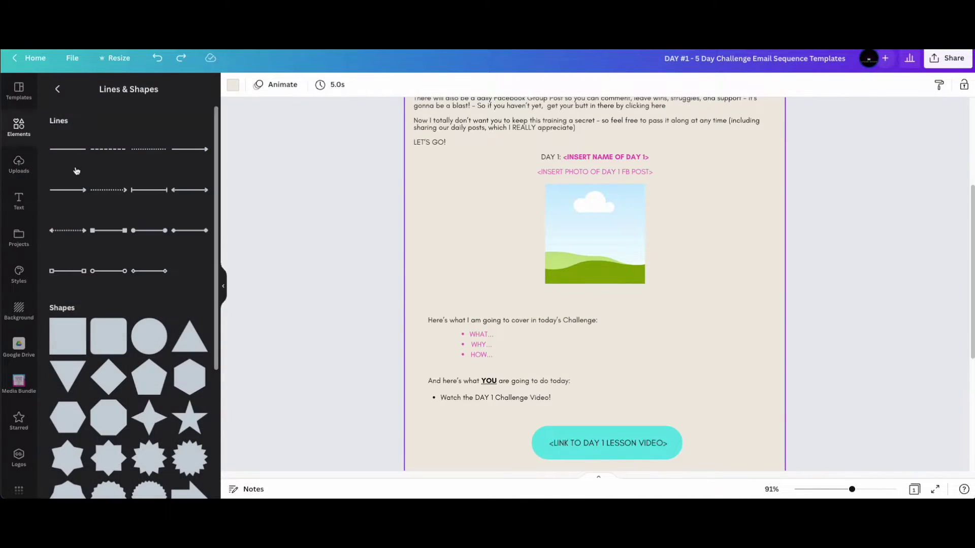
left_click(58, 89)
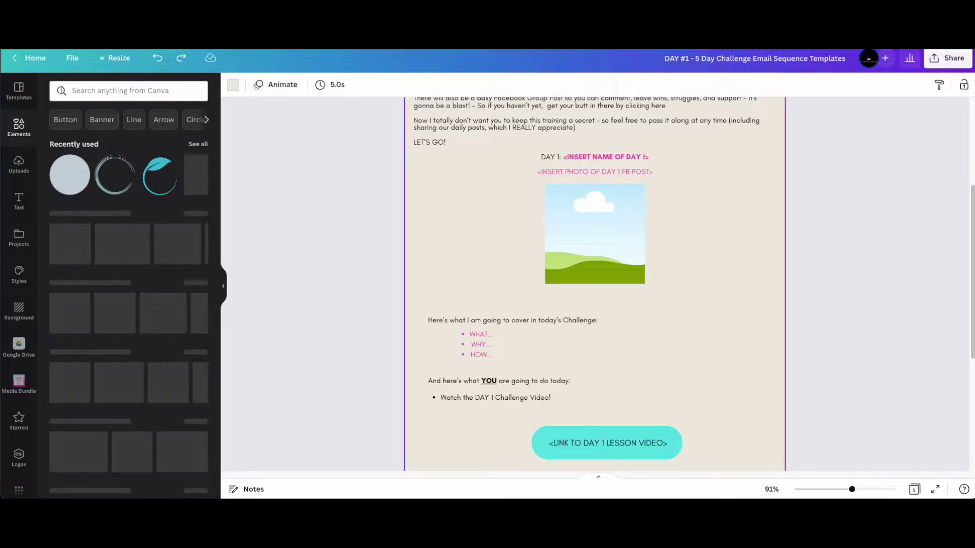
left_click(206, 119)
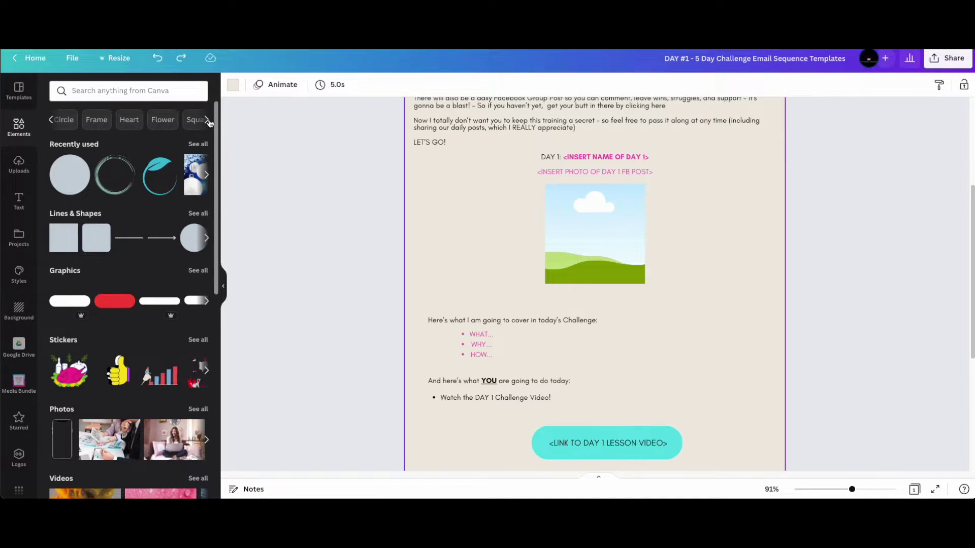
left_click(169, 91)
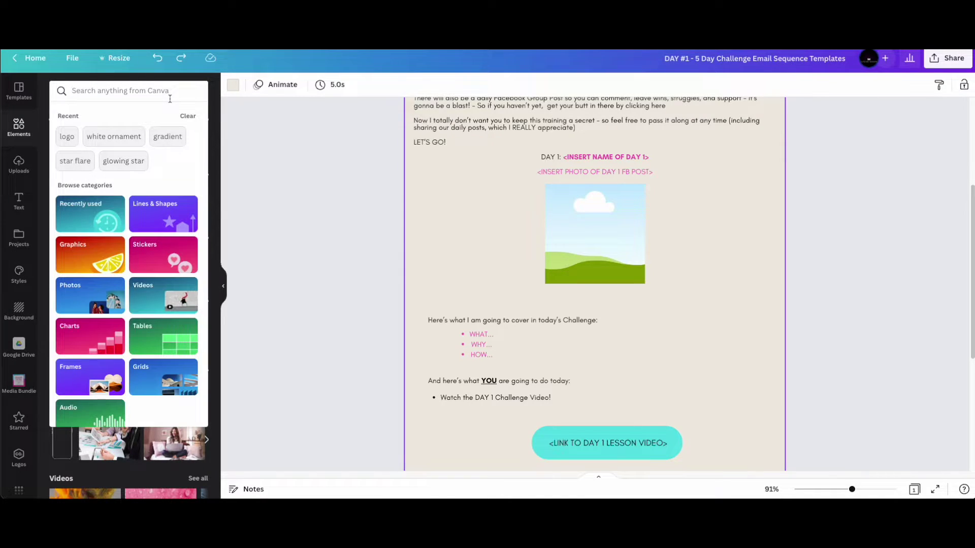
type("faceb")
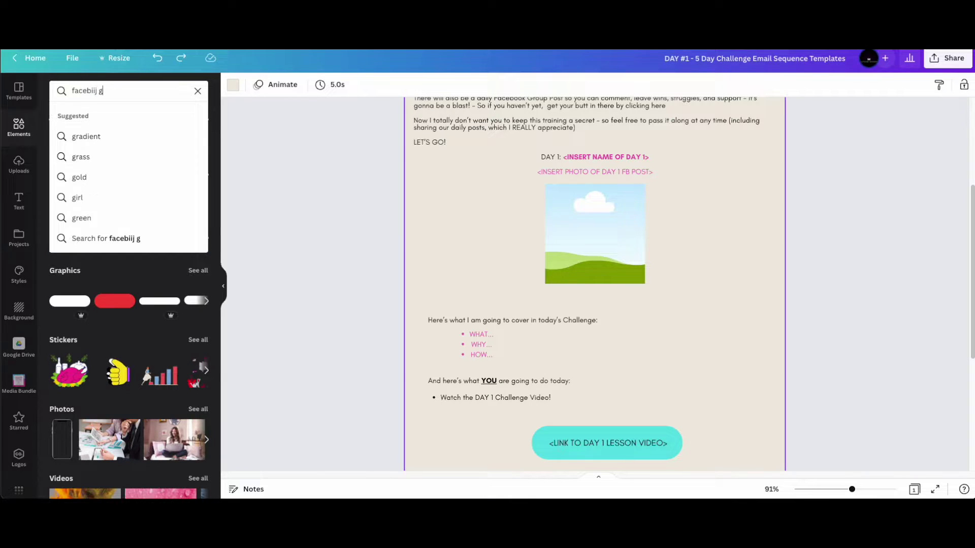
type("ook group")
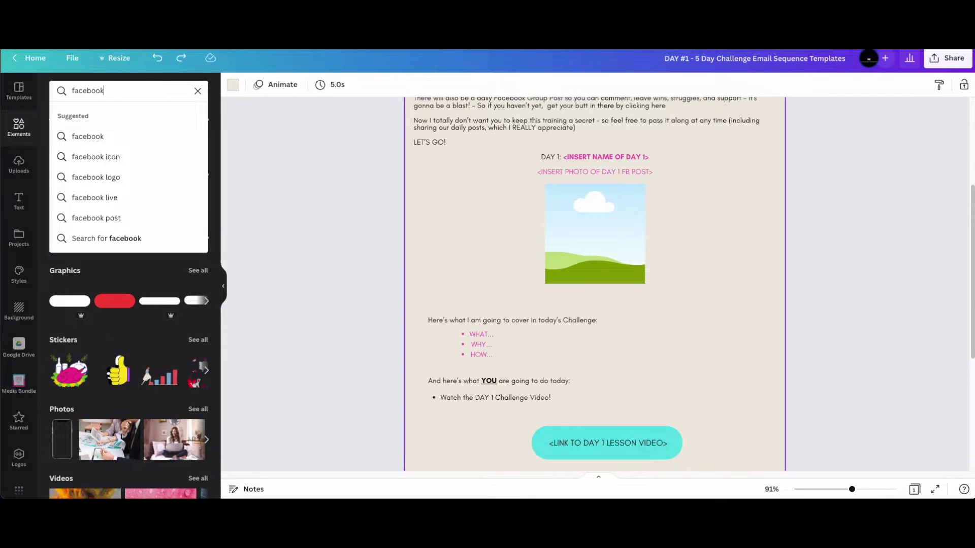
key("Return")
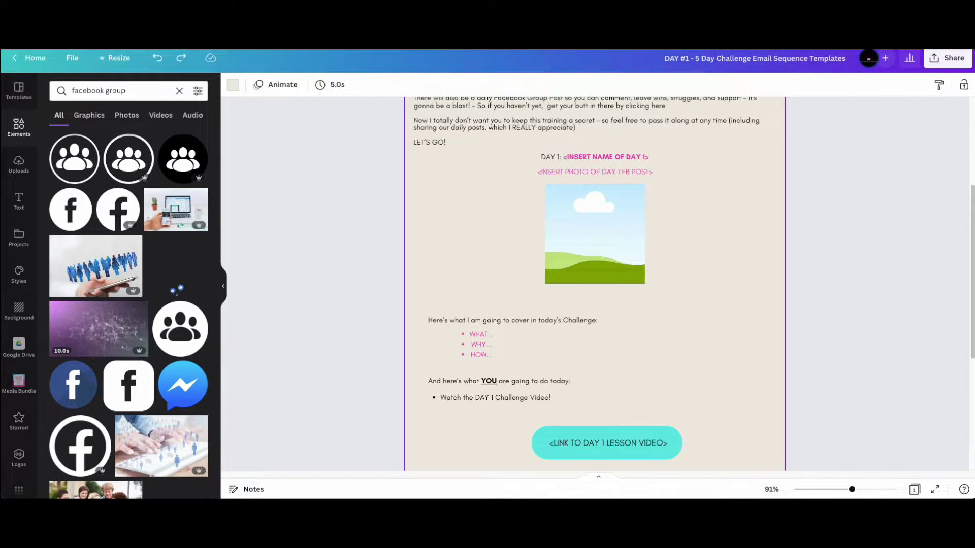
Step: Fill the square photo frame under the Day 1 heading with a video and detach the video from the frame
left_click_drag(96, 266, 619, 234)
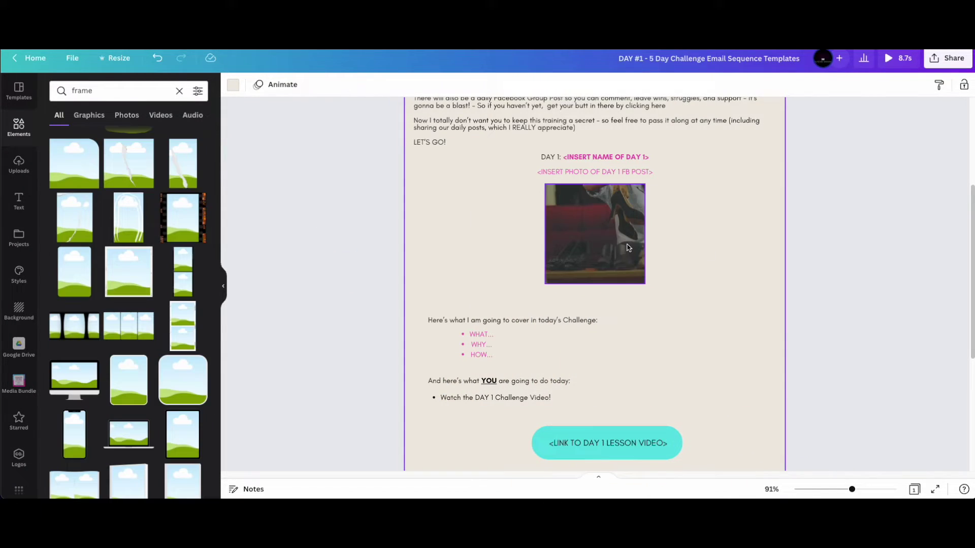
left_click(592, 241)
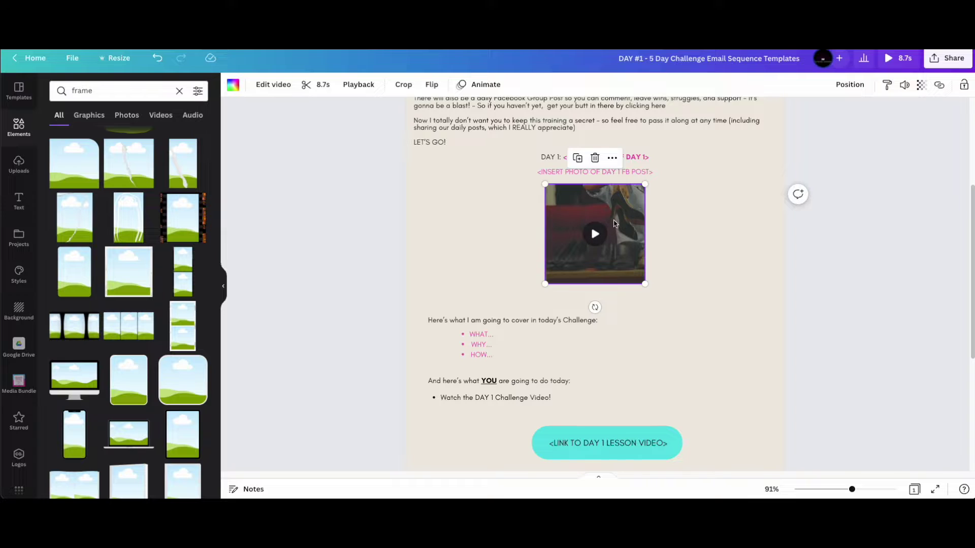
right_click(614, 223)
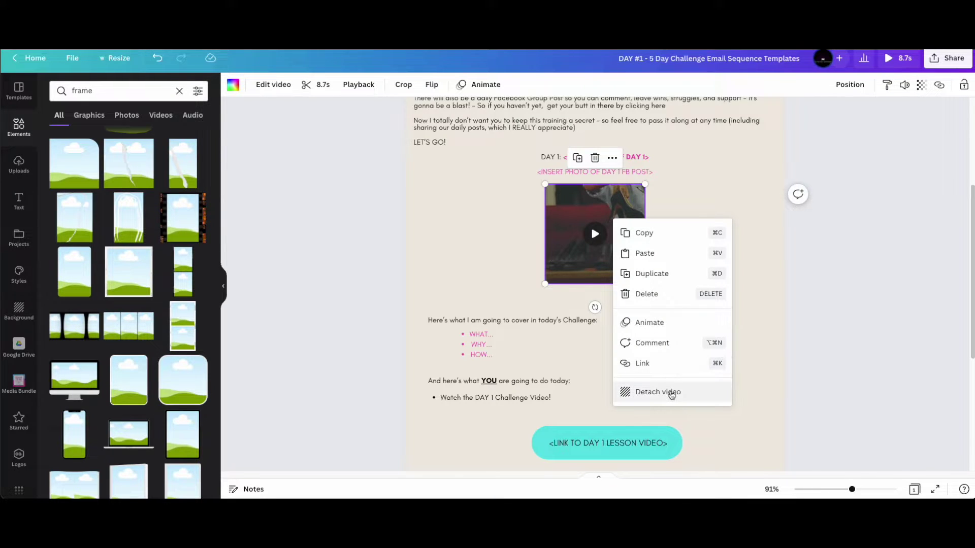
left_click(671, 394)
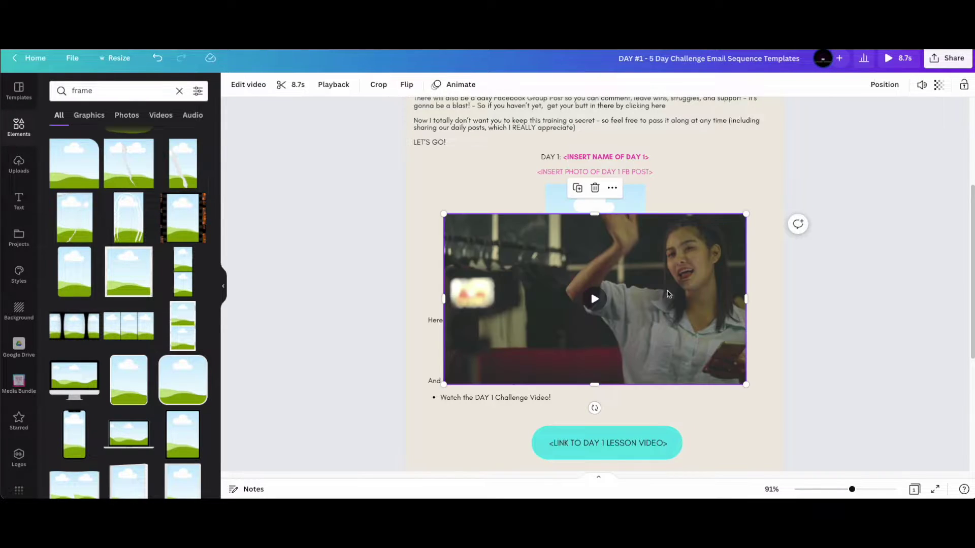
Step: Delete the video detached from the photo frame and set the page background to the white swatch of the Stacked Cupcake Cups palette
left_click(595, 189)
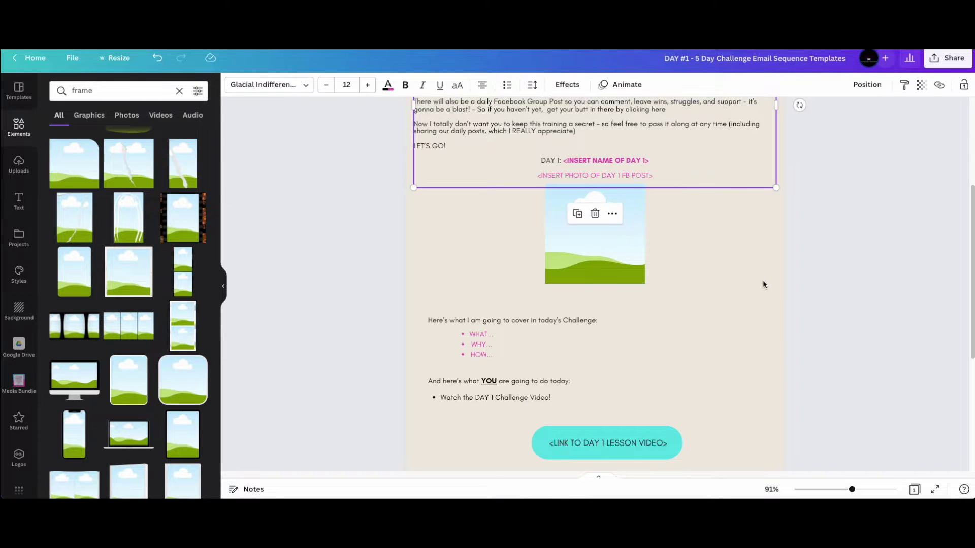
scroll(358, 320, "up", 3)
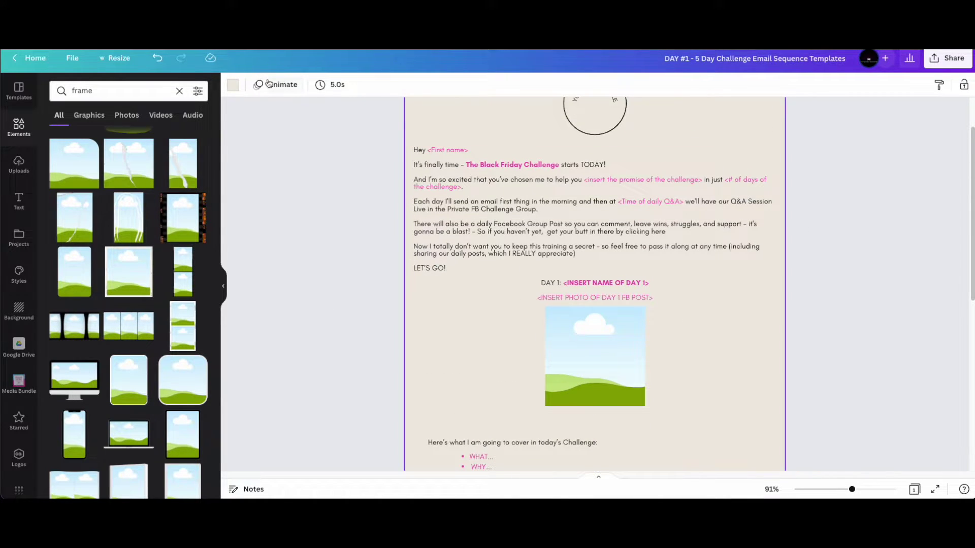
left_click(233, 85)
left_click(60, 177)
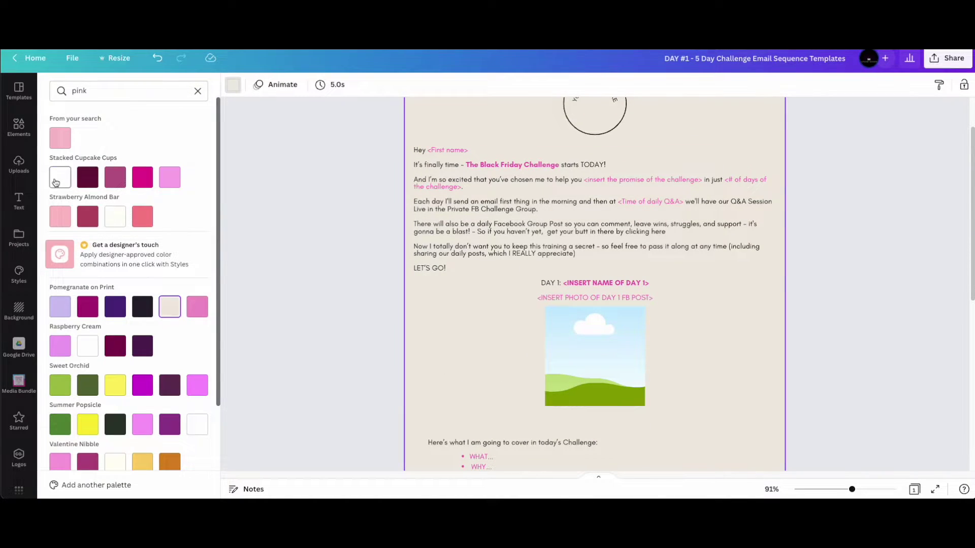
left_click(198, 93)
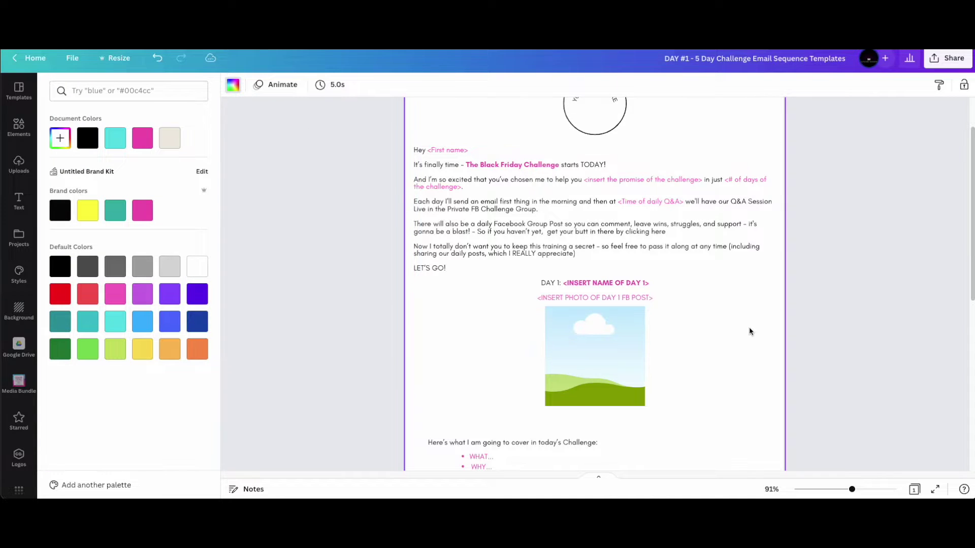
Step: Review the email page from the logo through the lesson-video button to the sign-off
scroll(739, 336, "down", 3)
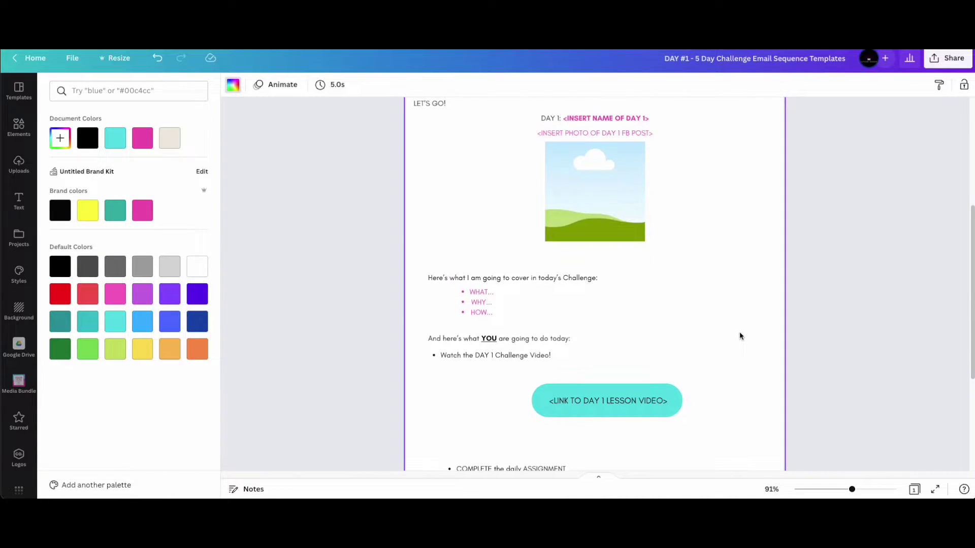
scroll(740, 336, "up", 4)
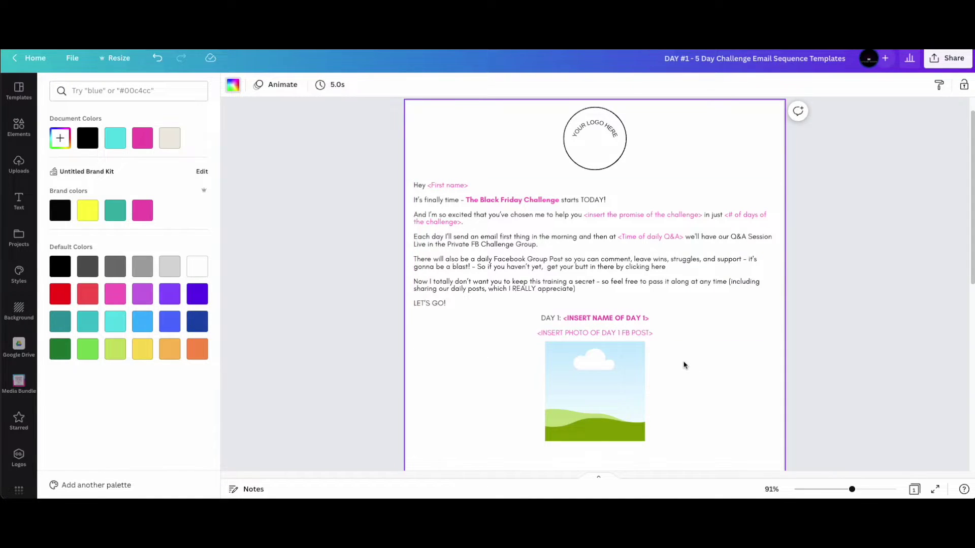
scroll(675, 379, "down", 2)
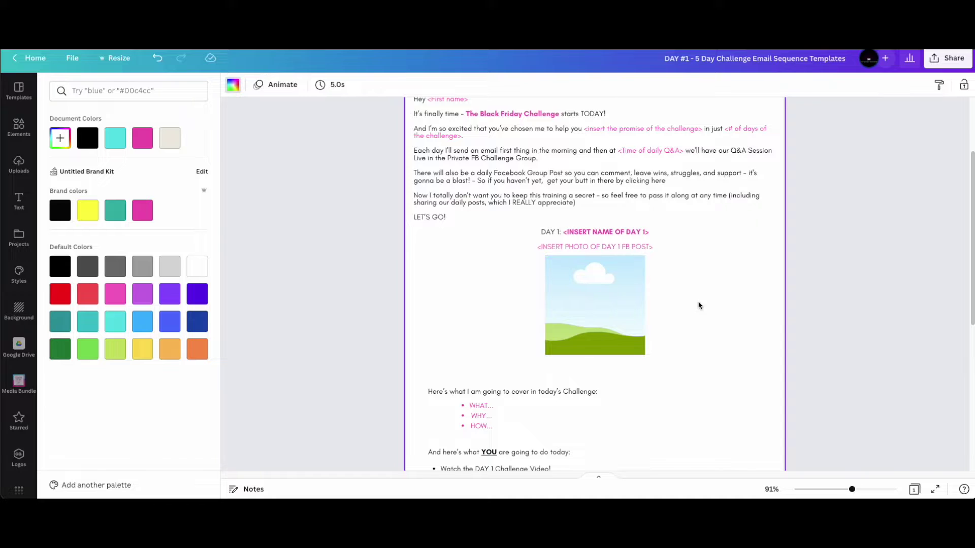
scroll(692, 339, "down", 3)
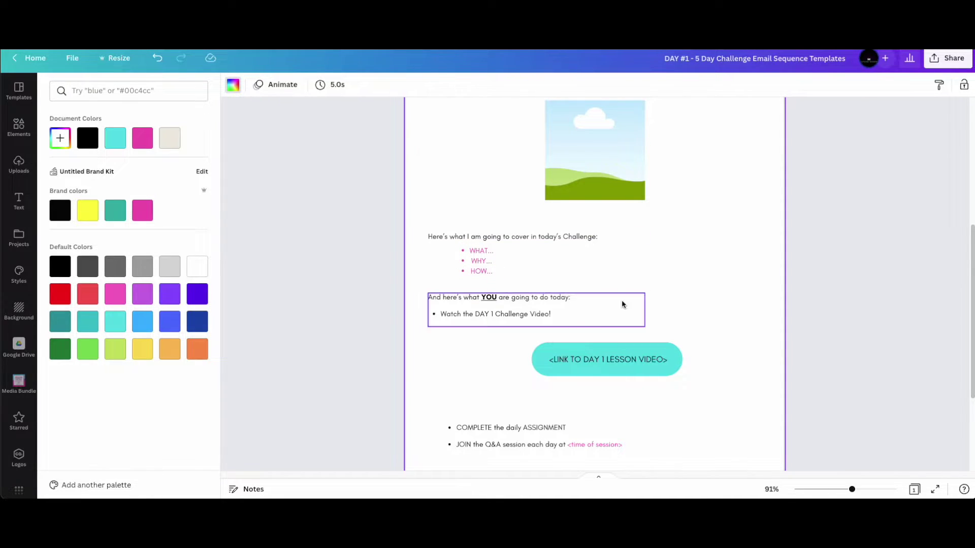
scroll(609, 310, "down", 1)
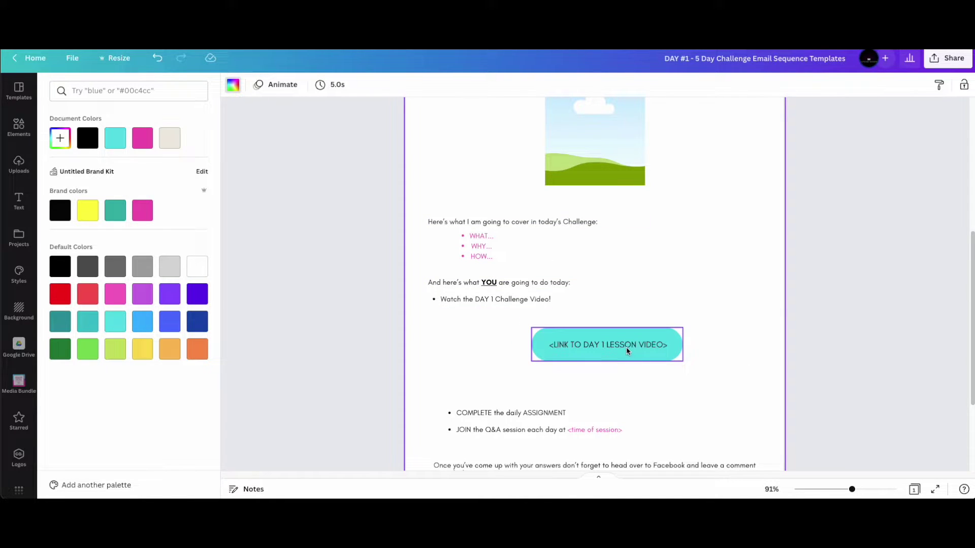
left_click(626, 350)
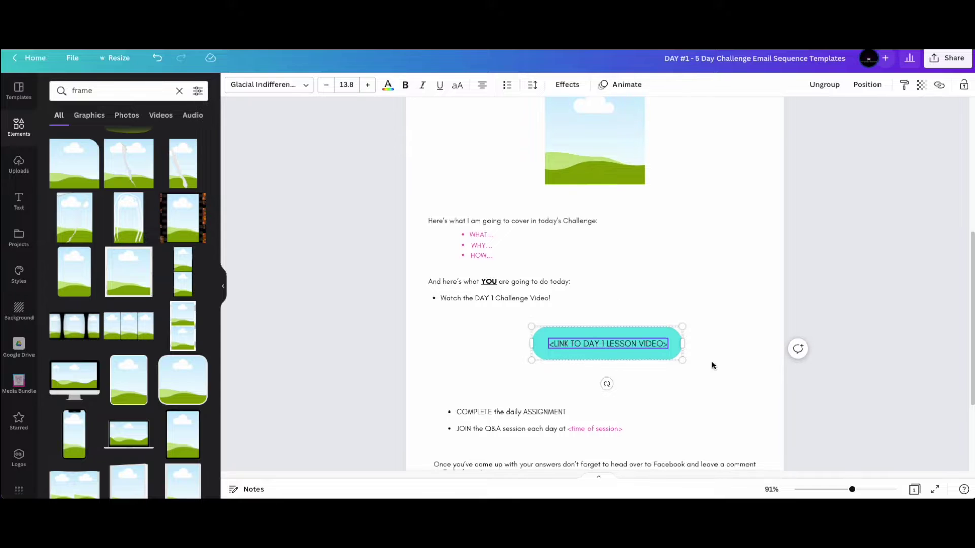
scroll(713, 366, "down", 3)
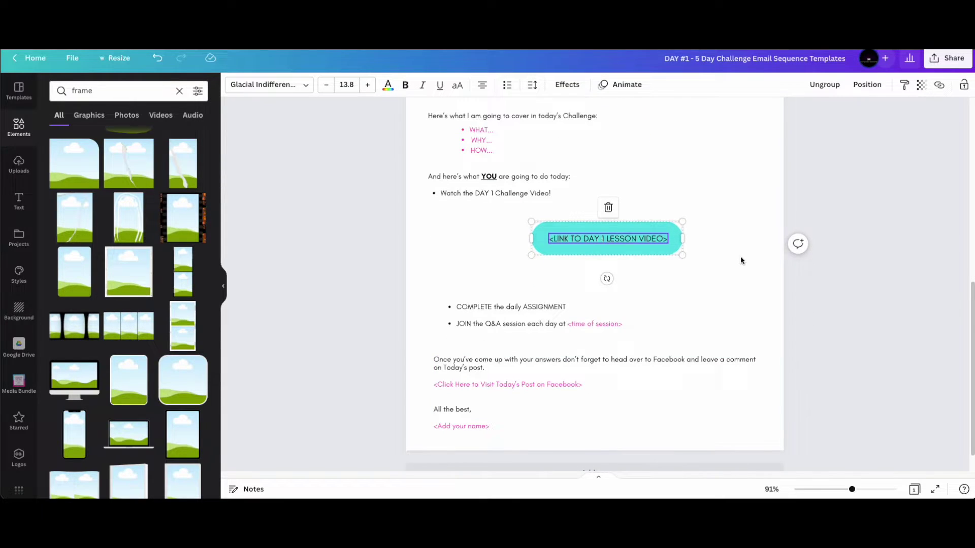
scroll(742, 309, "down", 1)
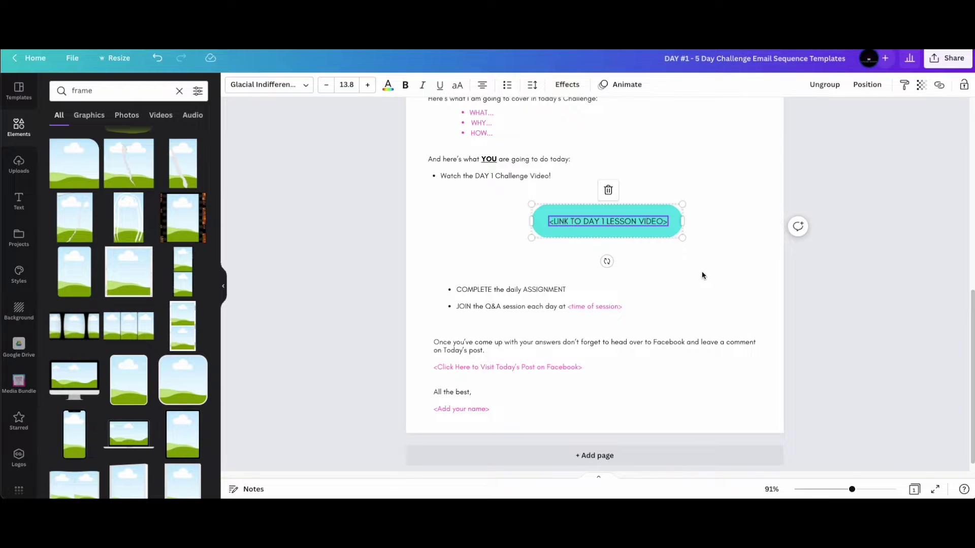
left_click(643, 222)
left_click(600, 215)
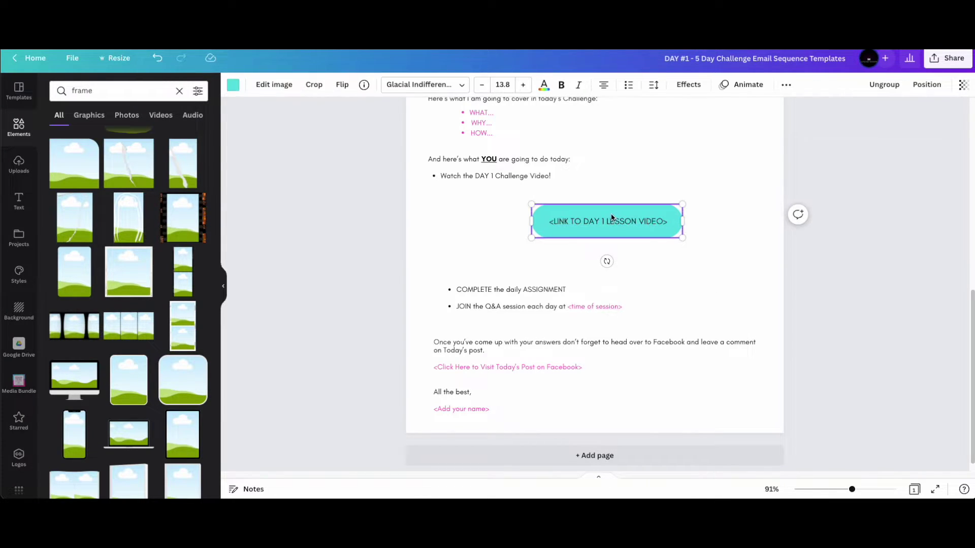
left_click(734, 261)
left_click(590, 219)
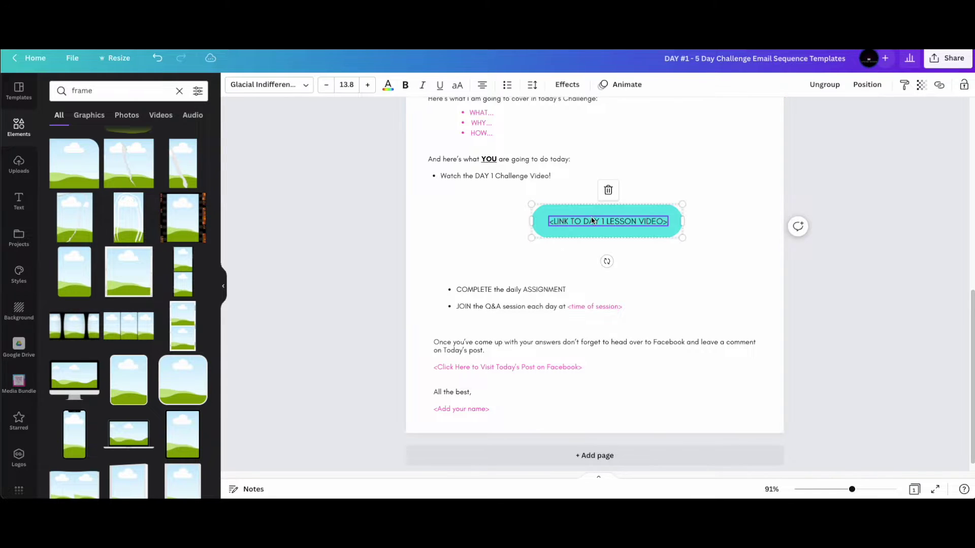
left_click(612, 221)
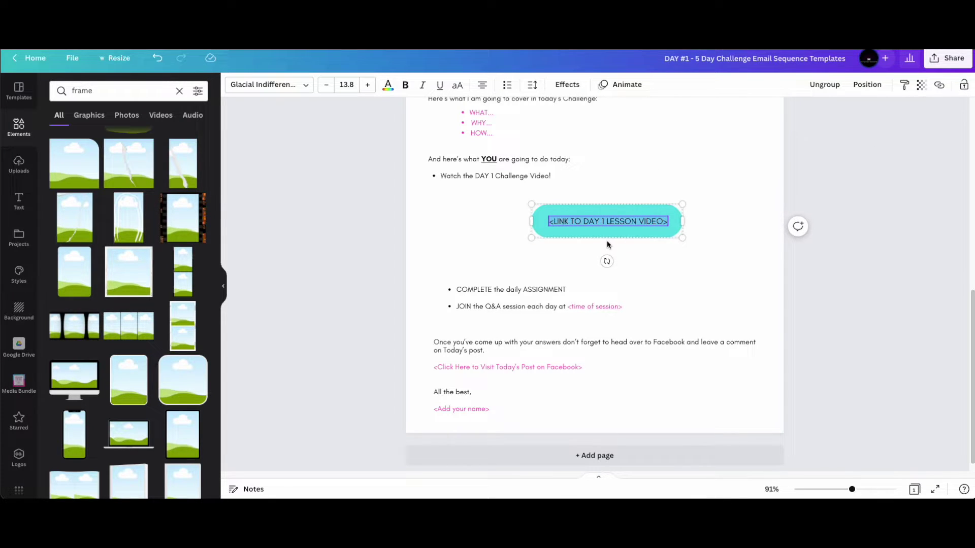
left_click(701, 265)
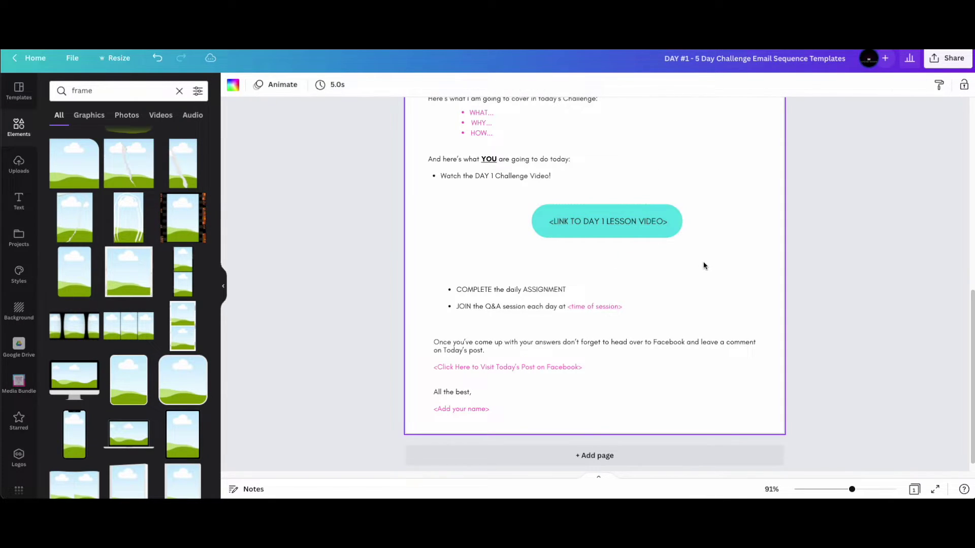
left_click(611, 216)
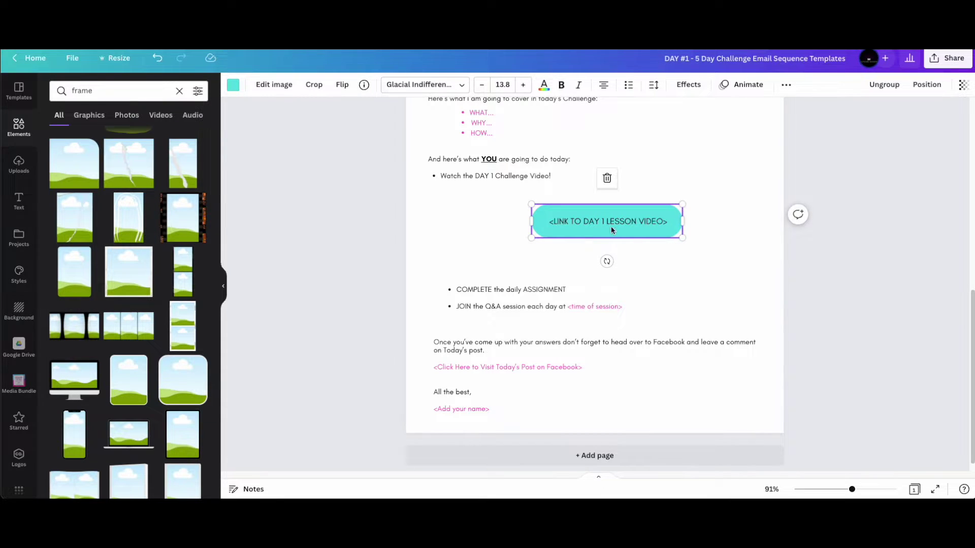
left_click(668, 261)
double_click(625, 223)
key("ctrl+a")
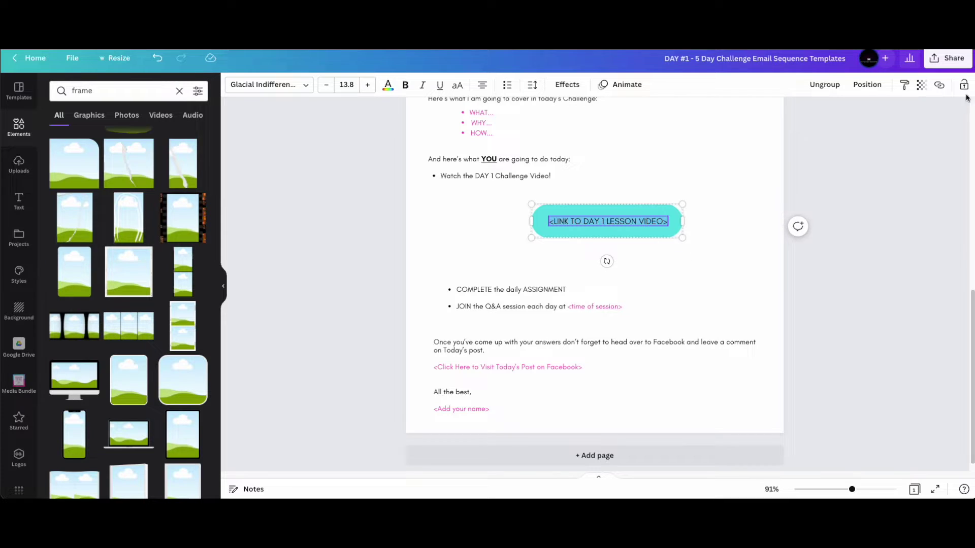
left_click(939, 84)
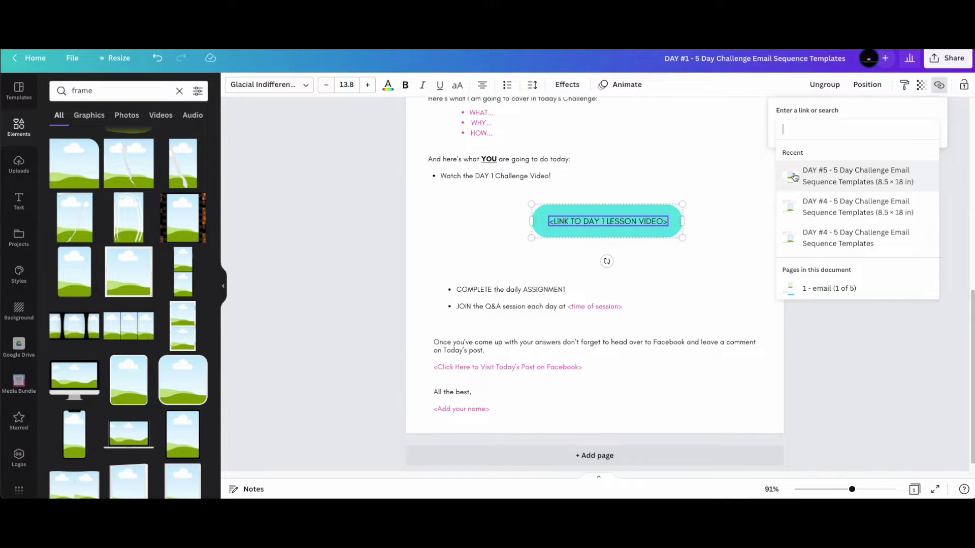
type("www.bran")
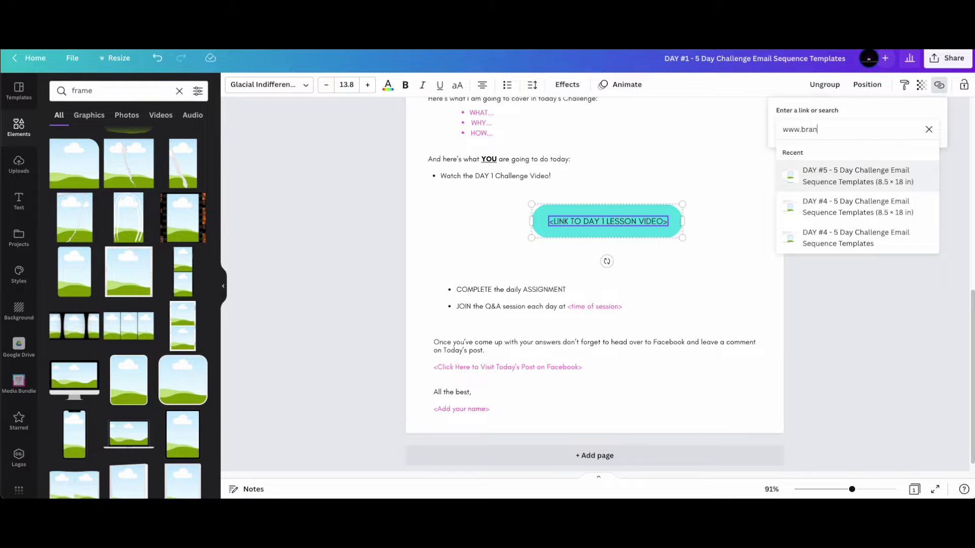
type("dyourart.com")
key("Return")
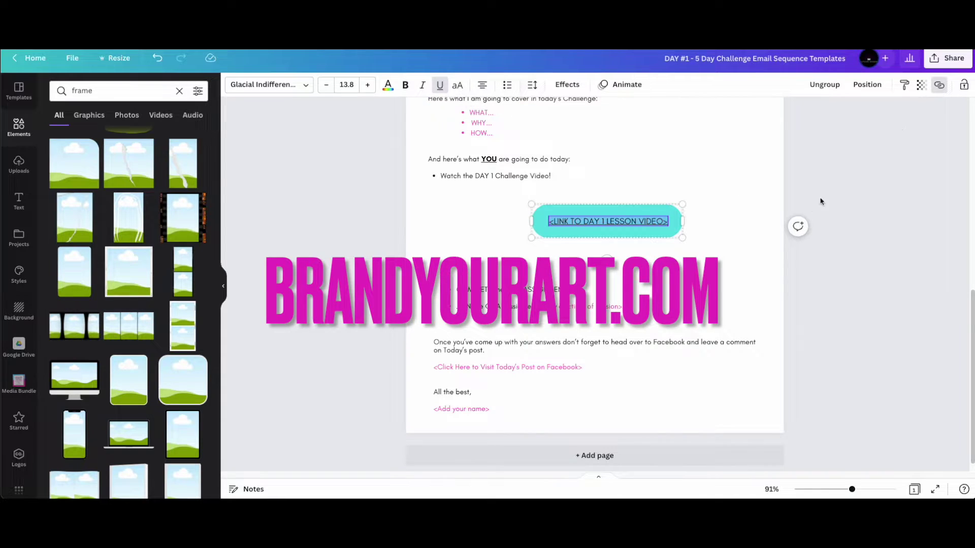
Step: Remove the web link from the lesson-video button text and deselect the button
left_click(938, 85)
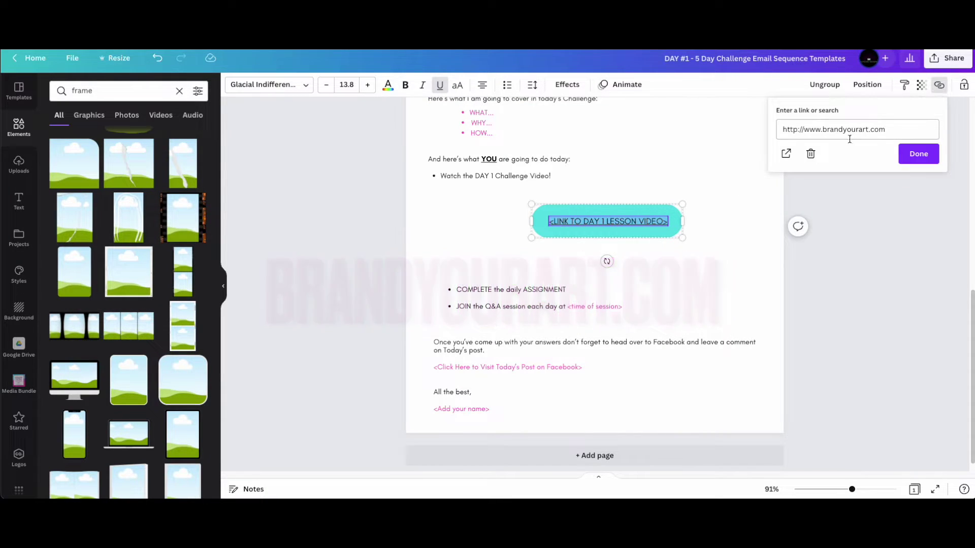
left_click(811, 155)
left_click(726, 168)
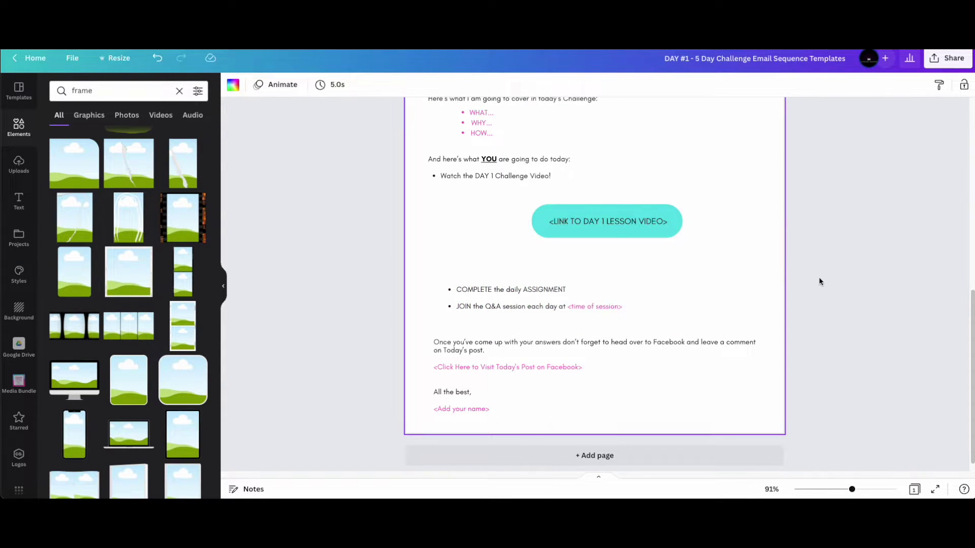
Step: Move the turquoise lesson-video button so it is centred horizontally on the page
left_click_drag(659, 225, 648, 224)
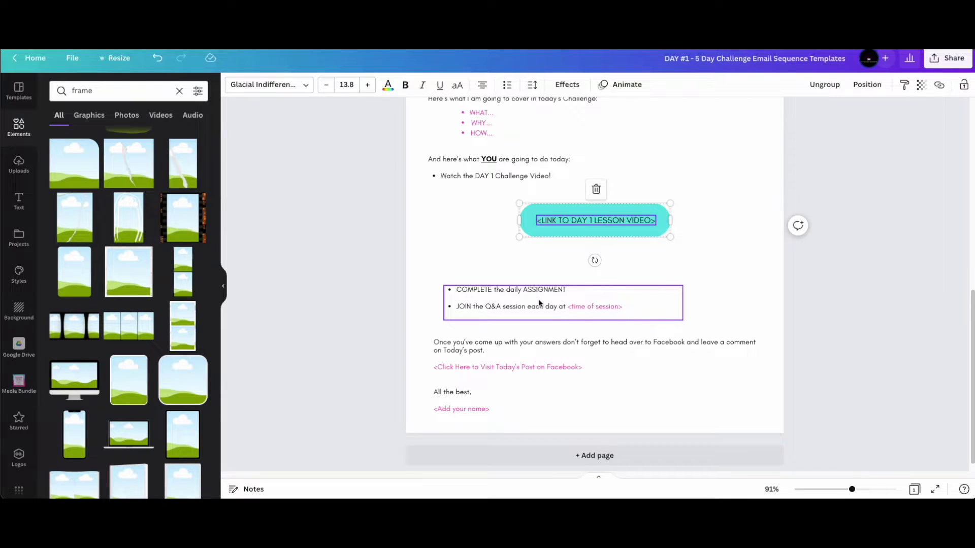
scroll(530, 357, "down", 1)
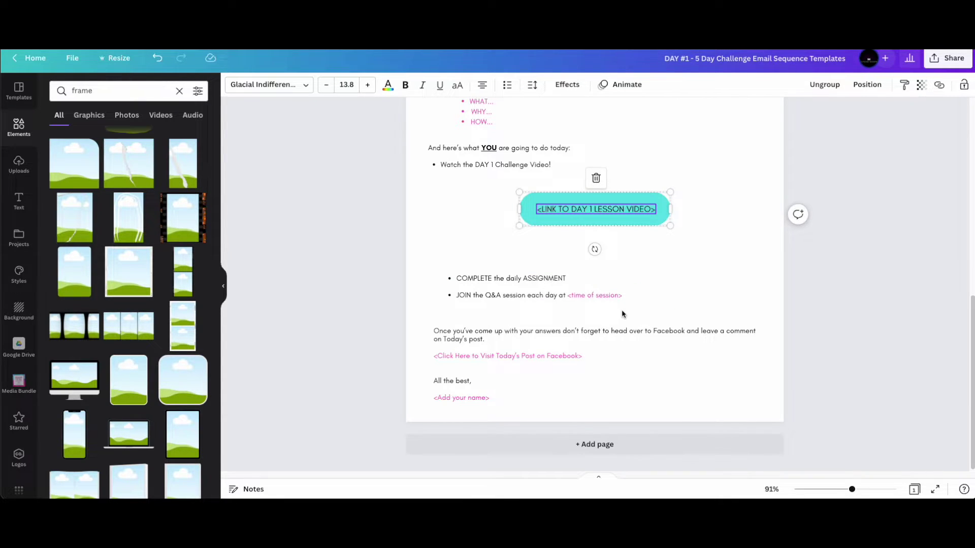
left_click(563, 294)
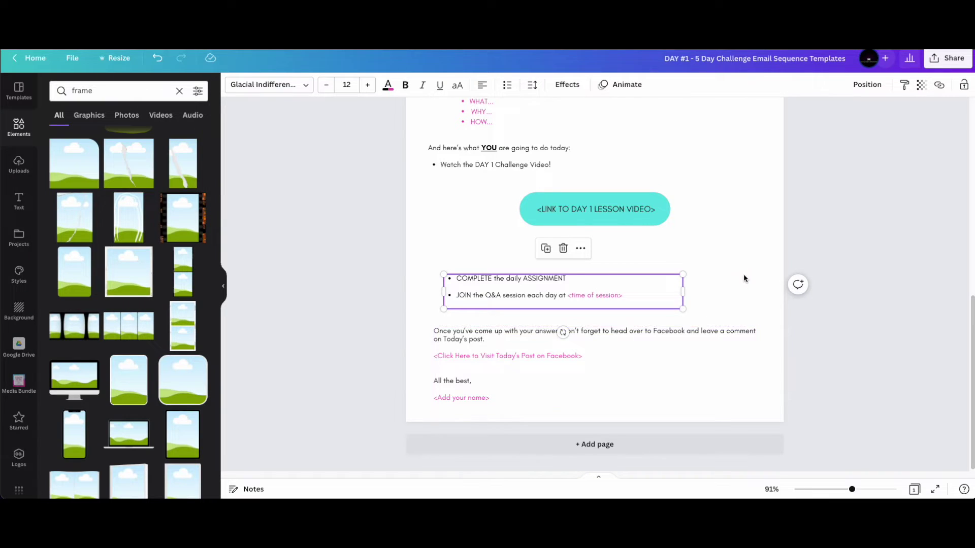
left_click(846, 240)
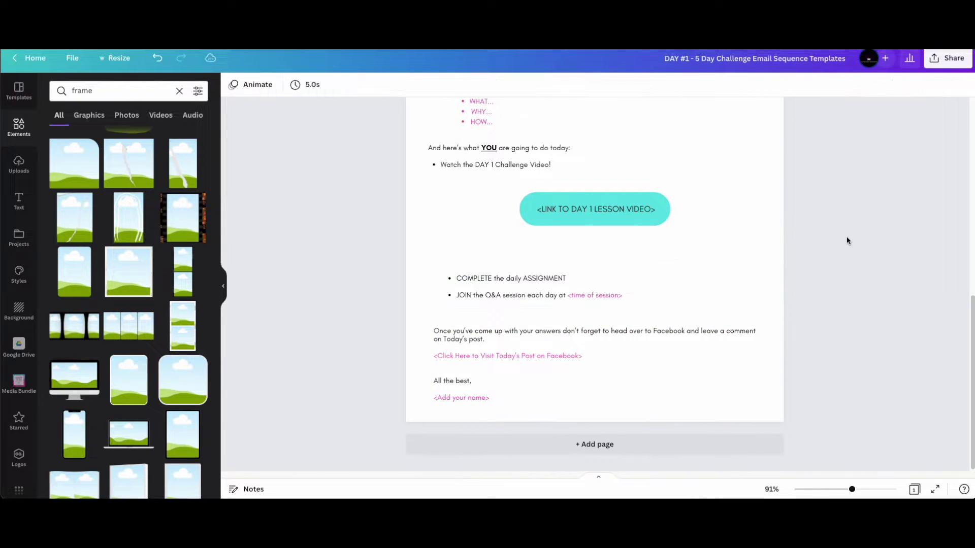
Step: Remove the angle brackets around "Click Here to Visit Today's Post on Facebook" in the closing text
left_click(589, 358)
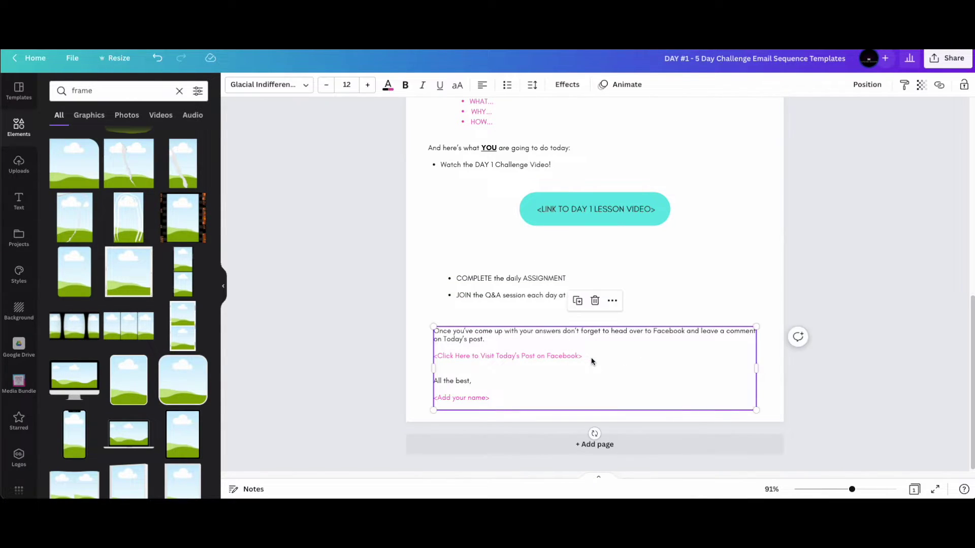
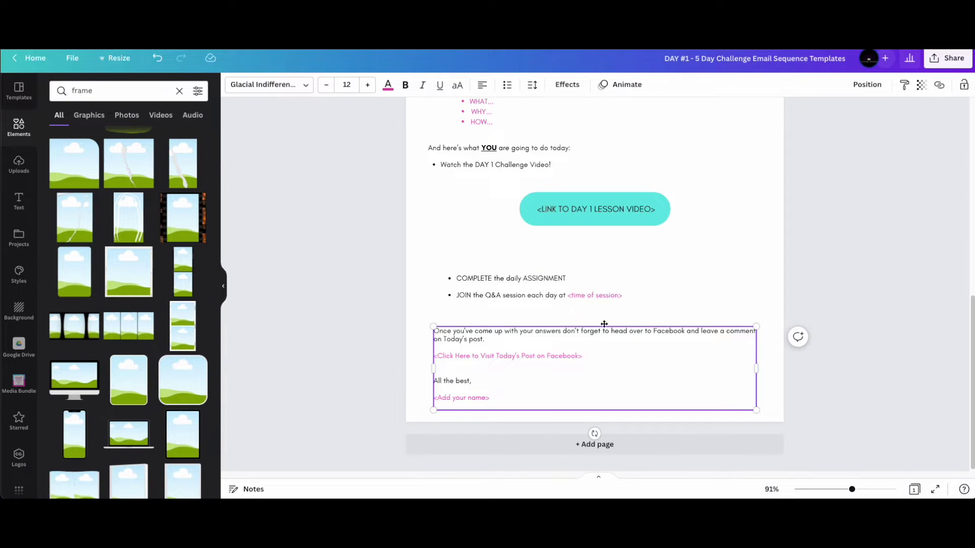
left_click_drag(584, 356, 446, 356)
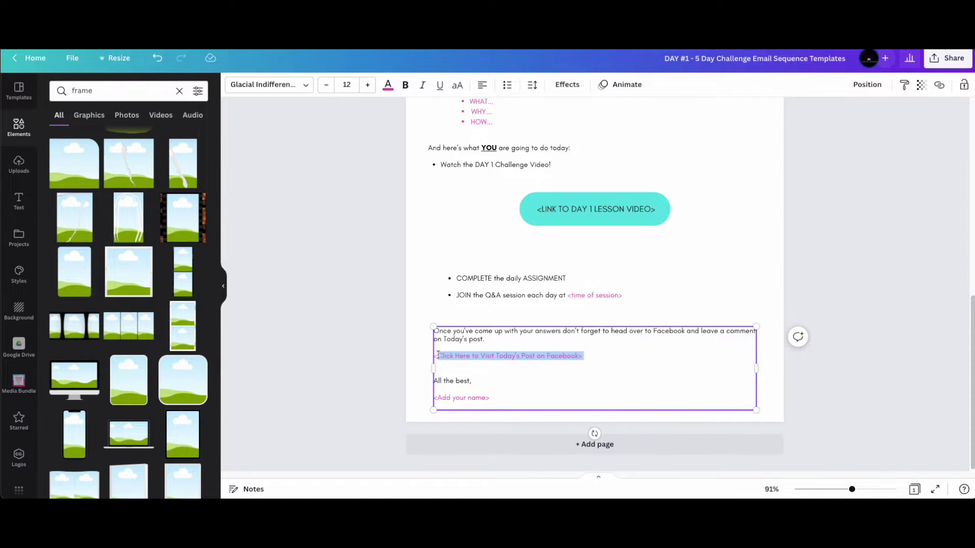
left_click(620, 353)
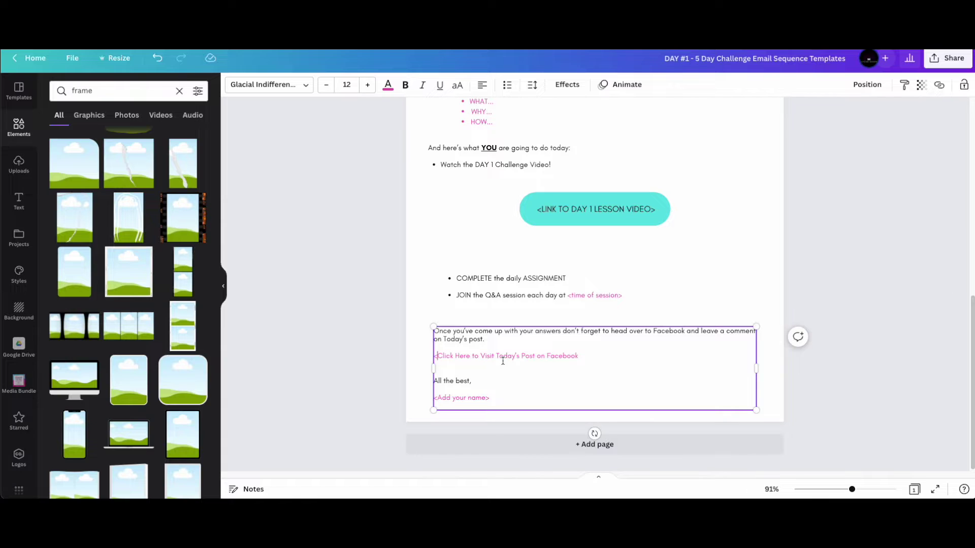
key("BackSpace")
Step: Link the word "Here" in the Facebook post line to the copied Facebook post address
double_click(460, 356)
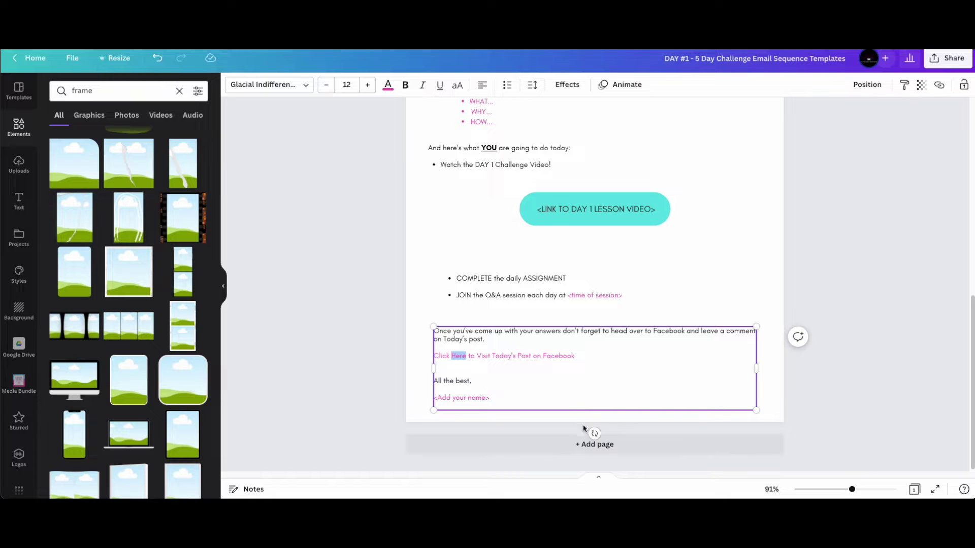
left_click(939, 87)
key("ctrl+v")
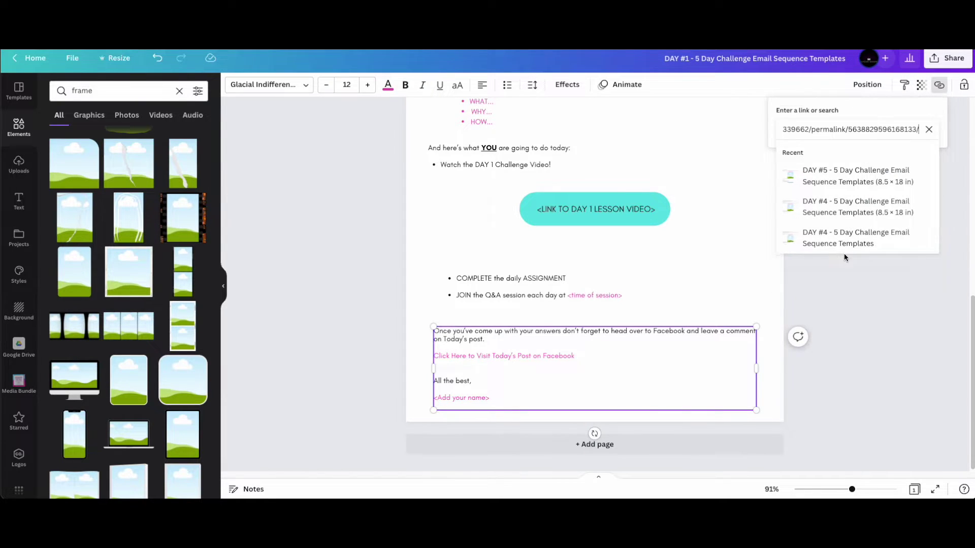
key("Return")
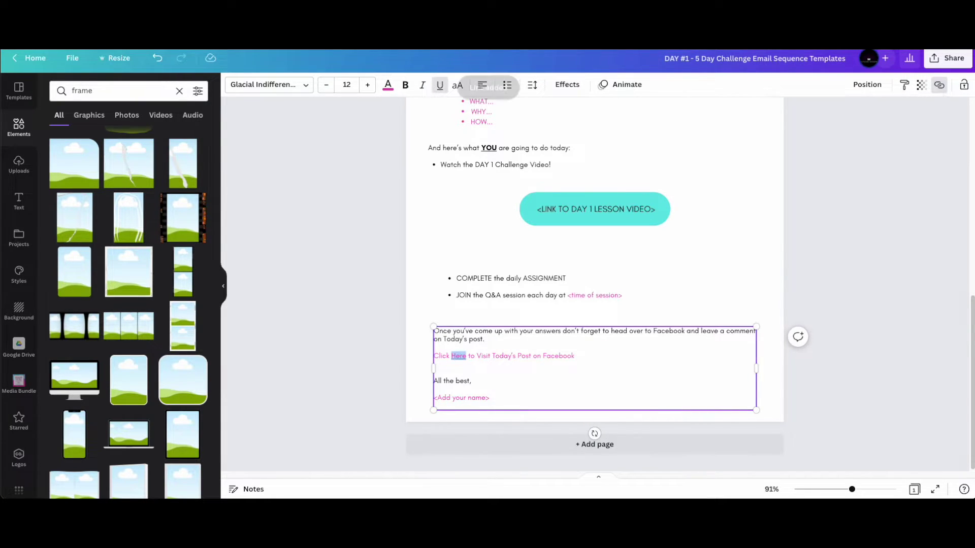
Step: Colour the linked word "Here" in the Facebook post line blue
left_click(388, 85)
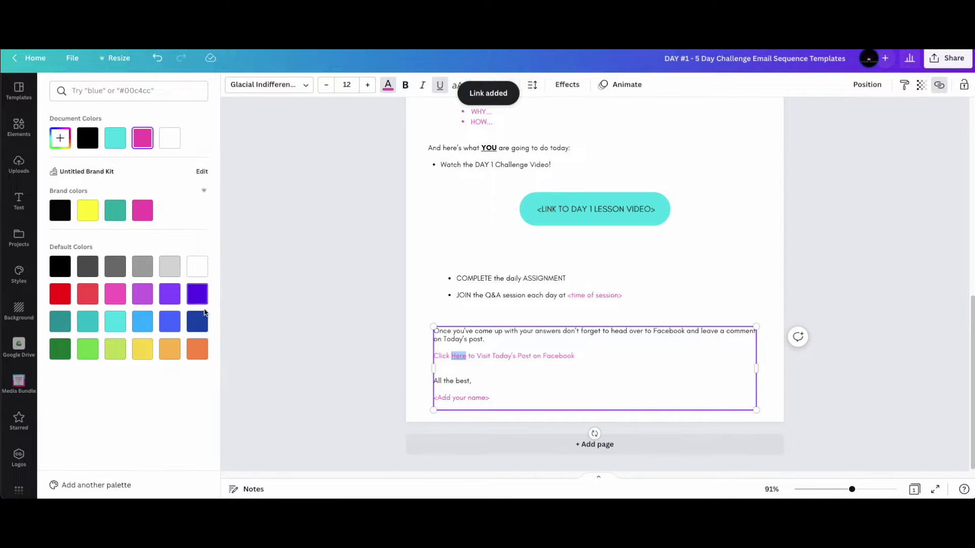
left_click(135, 92)
type("blue")
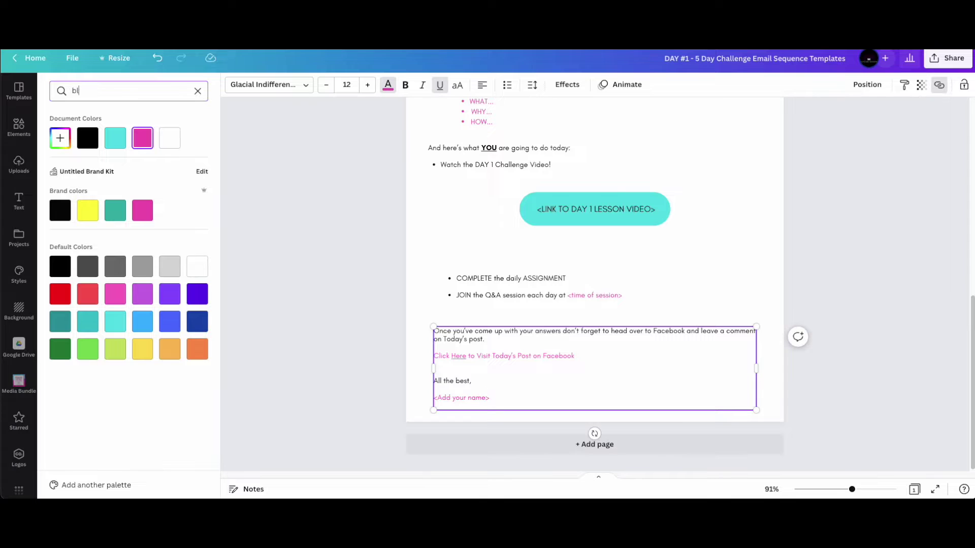
left_click(60, 138)
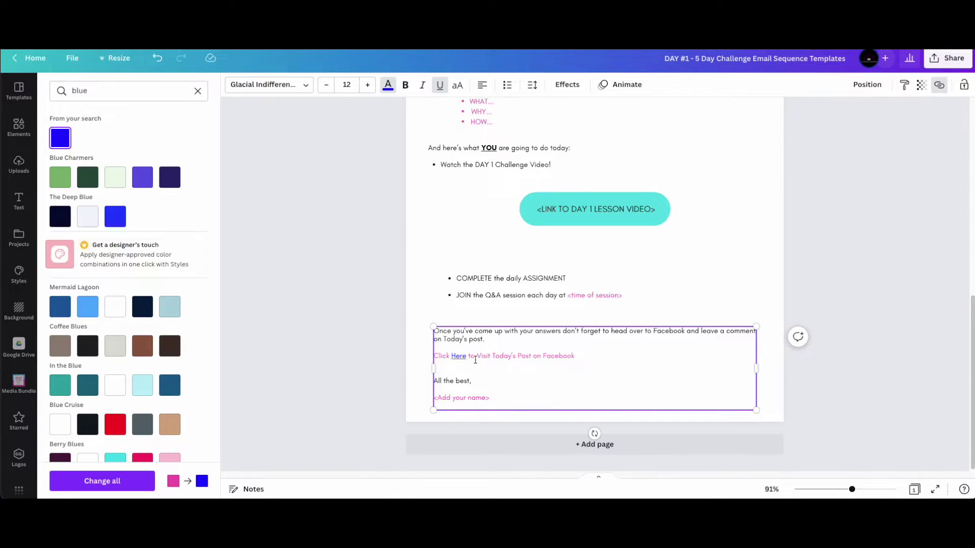
Step: Colour the rest of the Facebook post line, "Click" and "to Visit Today's Post on Facebook", black
left_click_drag(575, 355, 468, 355)
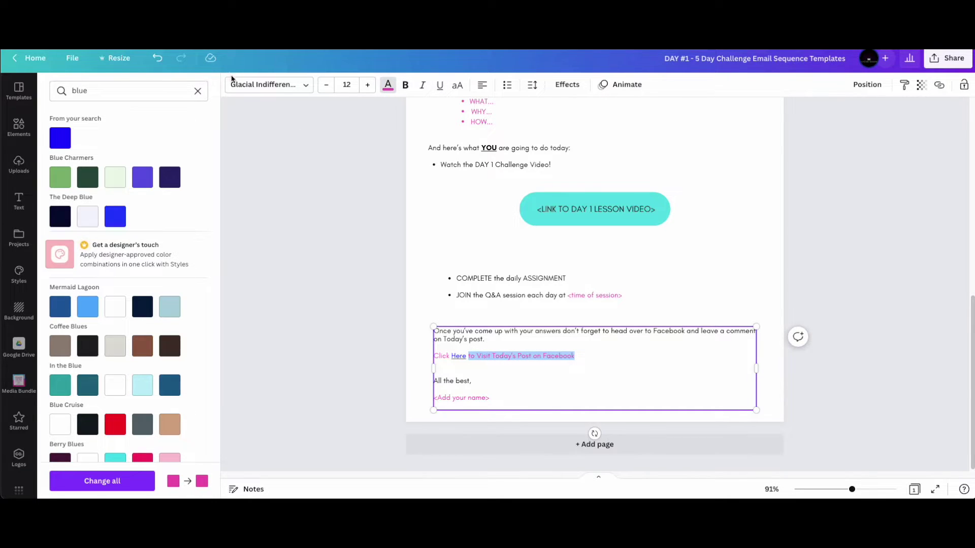
left_click(388, 84)
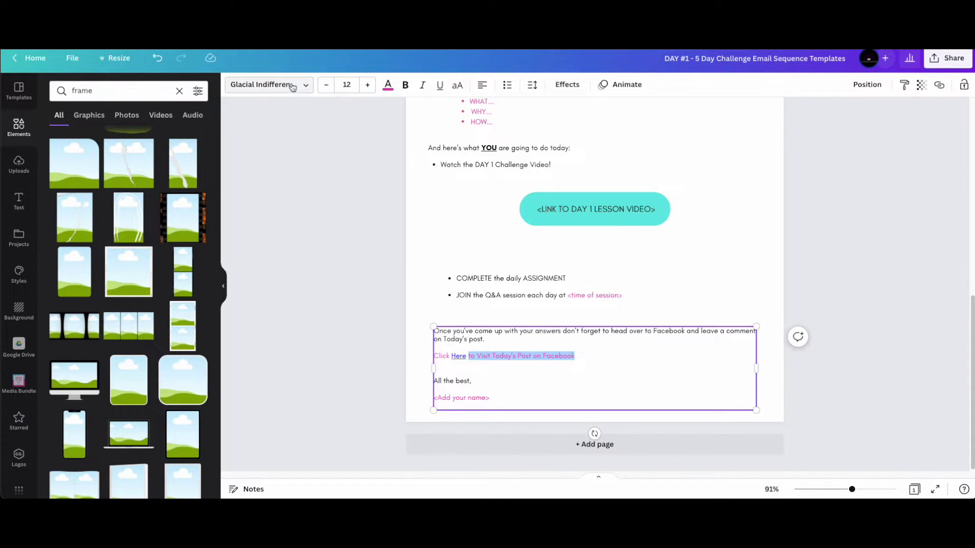
left_click(388, 84)
left_click(87, 138)
double_click(441, 356)
left_click(468, 358)
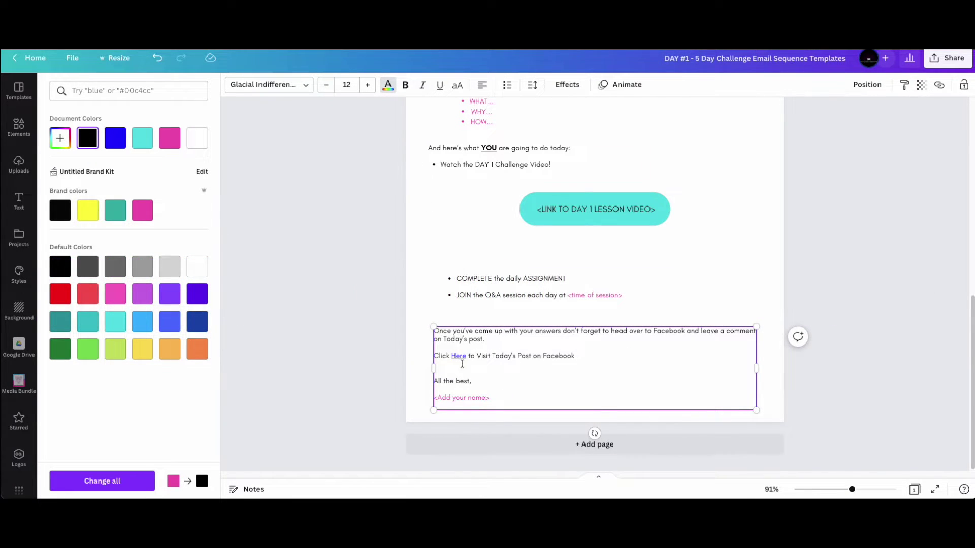
Step: Undo the text, link, button and background customizations back to the original template with its placeholder text
left_click(158, 59)
left_click(158, 59)
left_click(158, 59)
left_click(158, 58)
left_click(158, 58)
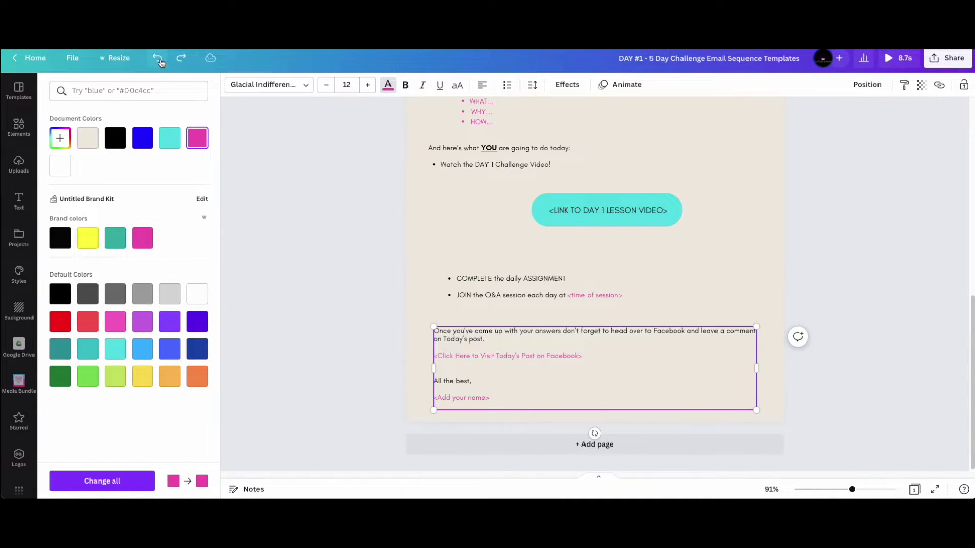
scroll(381, 284, "up", 10)
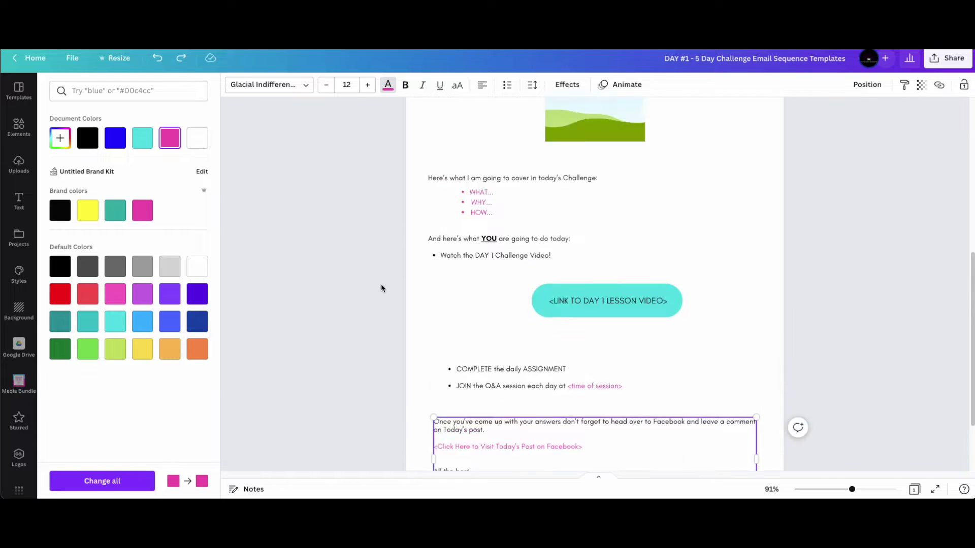
left_click(156, 60)
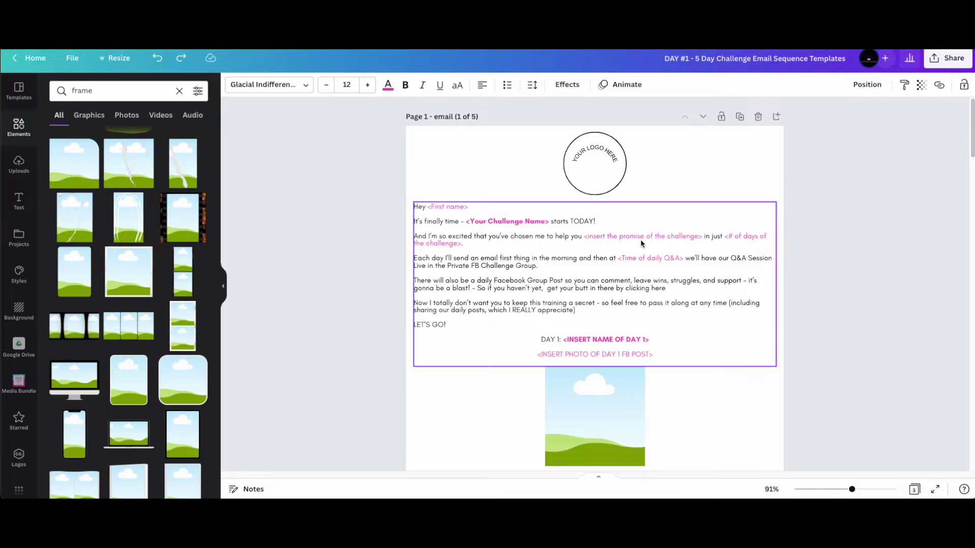
Step: Delete the two extra email pages that follow page 1
left_click(872, 274)
scroll(843, 325, "down", 1)
scroll(843, 327, "down", 10)
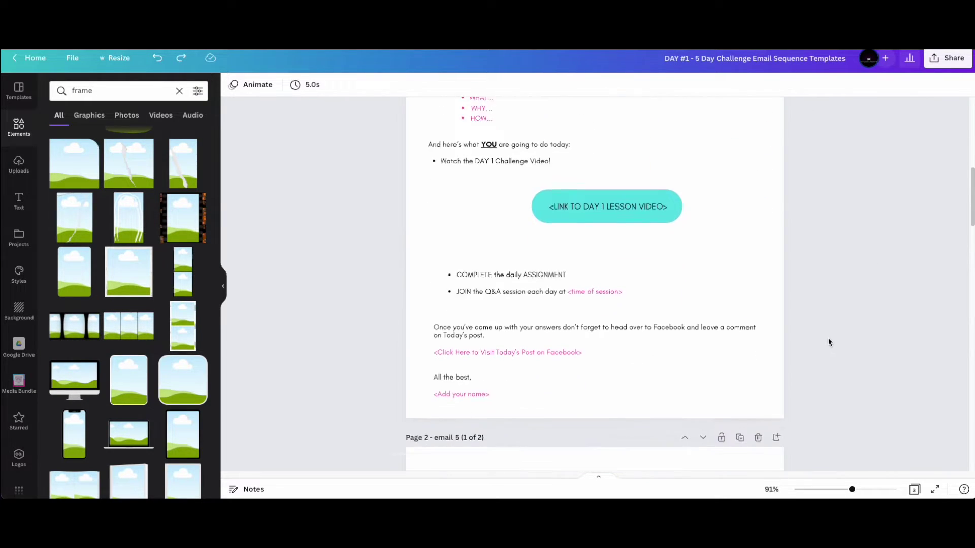
scroll(818, 330, "up", 4)
scroll(817, 330, "down", 8)
scroll(817, 331, "up", 4)
left_click(758, 297)
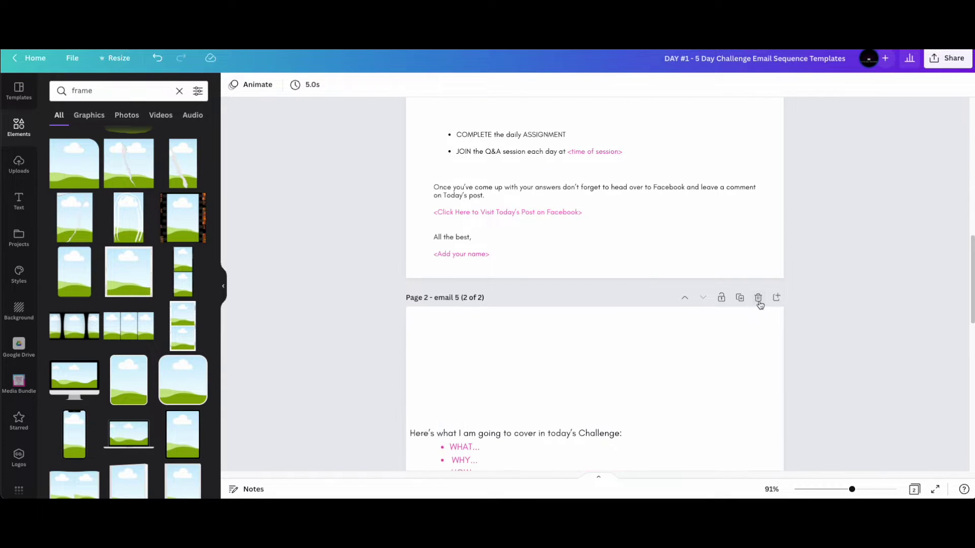
left_click(758, 298)
Step: Place the uploaded Business Holiday Gala flyer in the frame below "<INSERT PHOTO OF DAY 1 FB POST>"
scroll(767, 325, "up", 10)
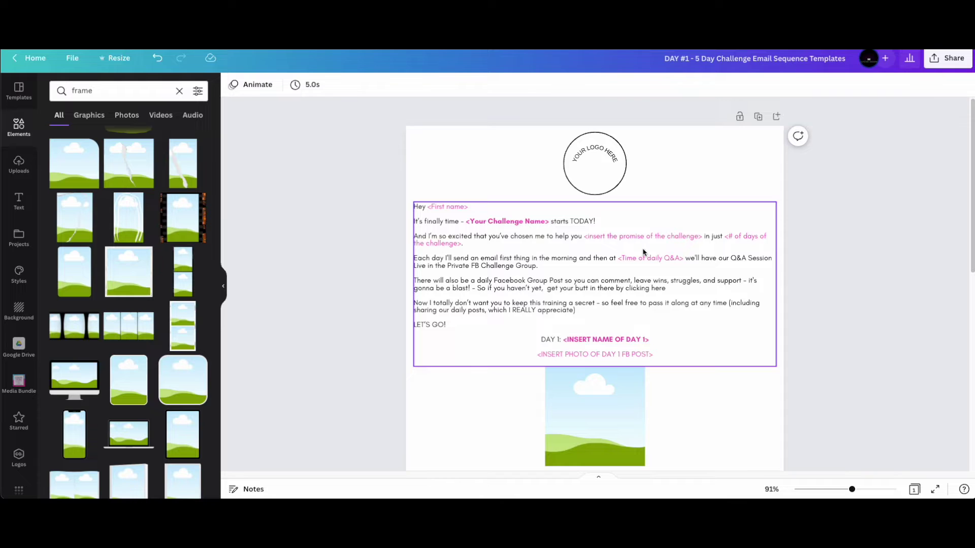
scroll(706, 350, "down", 1)
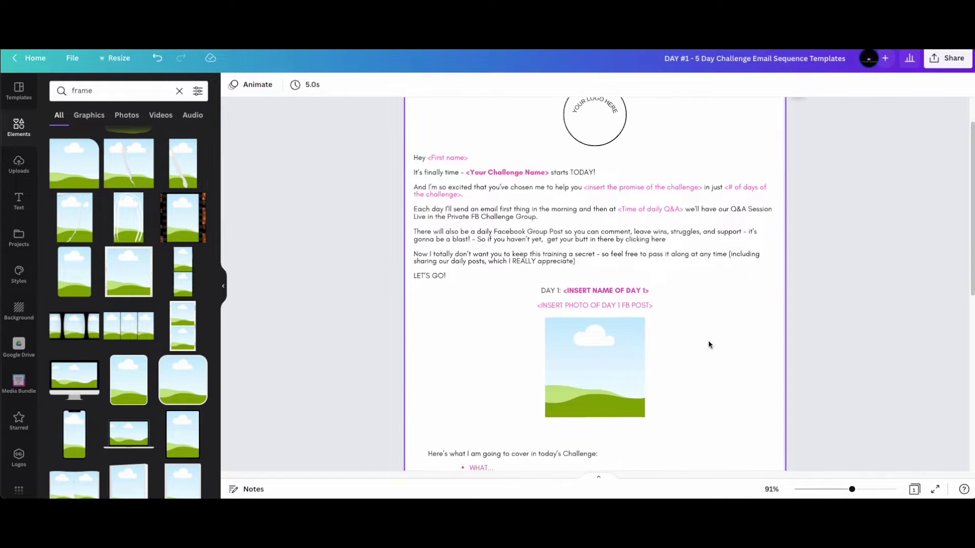
scroll(709, 345, "down", 3)
scroll(709, 349, "up", 2)
scroll(715, 340, "up", 2)
scroll(720, 334, "down", 2)
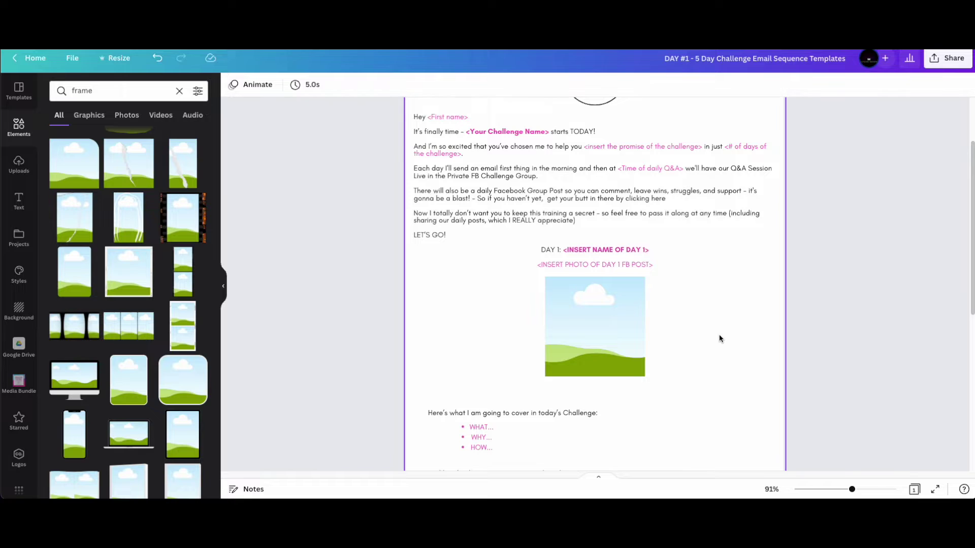
left_click(21, 162)
left_click_drag(86, 221, 594, 326)
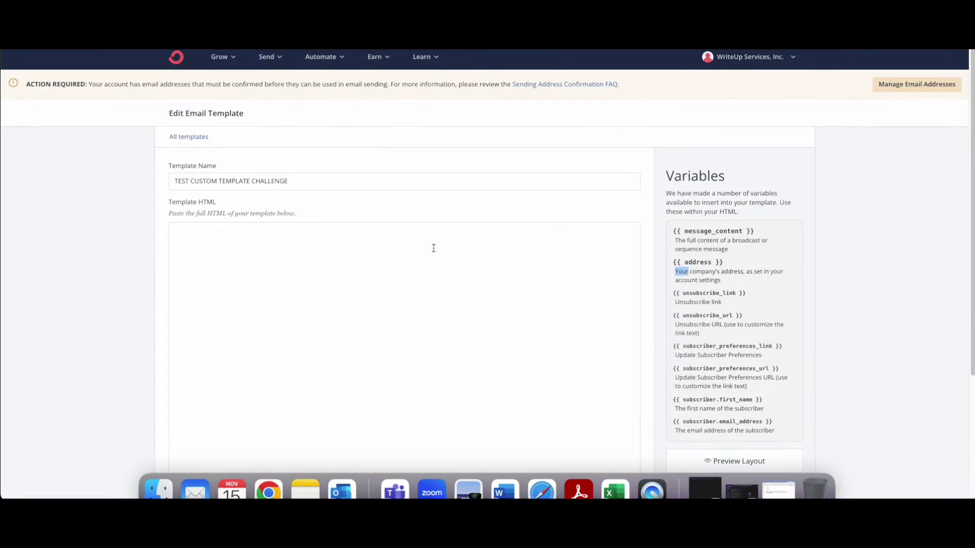
Step: Go to the email templates in ConvertKit and start a new email template
left_click(271, 59)
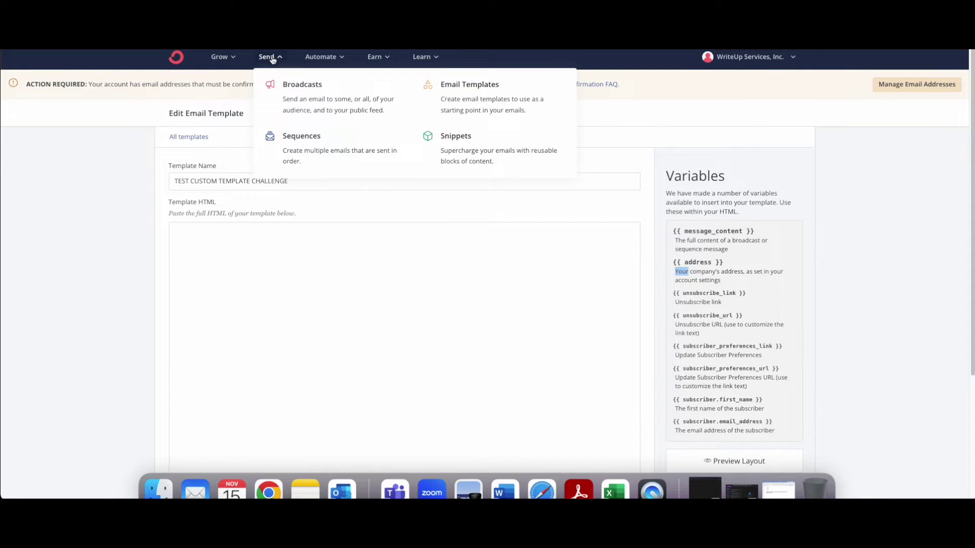
left_click(491, 109)
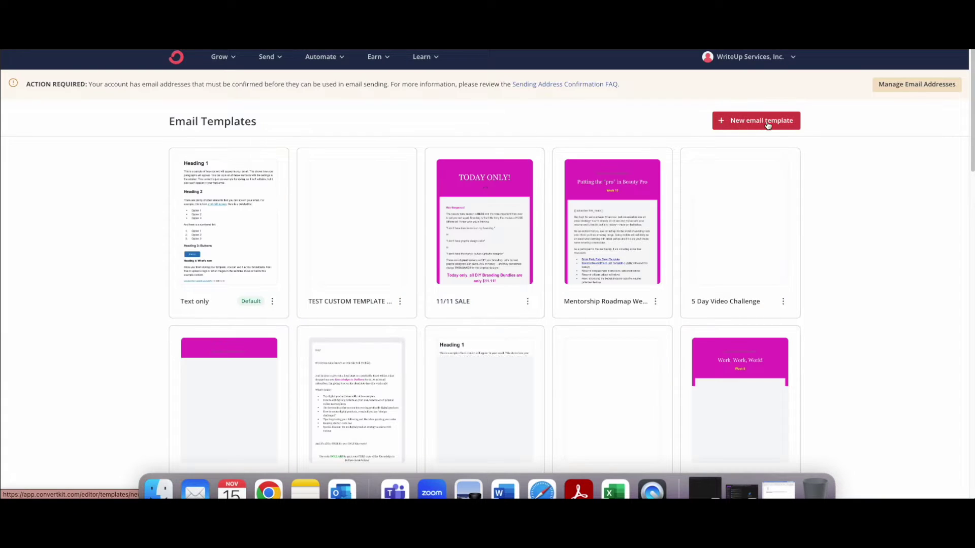
left_click(774, 125)
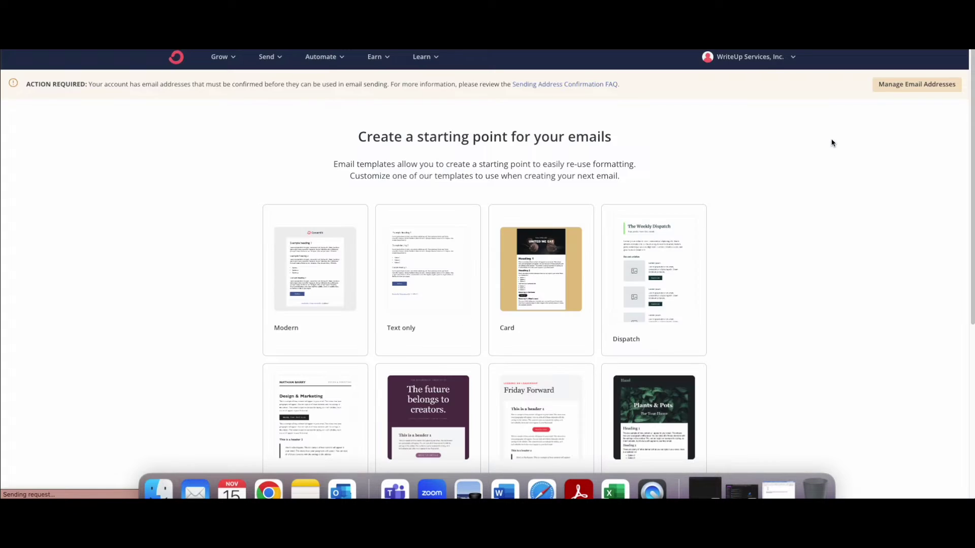
Step: Look through the available starting designs and choose Custom HTML for the new template
scroll(674, 337, "down", 6)
scroll(629, 290, "up", 4)
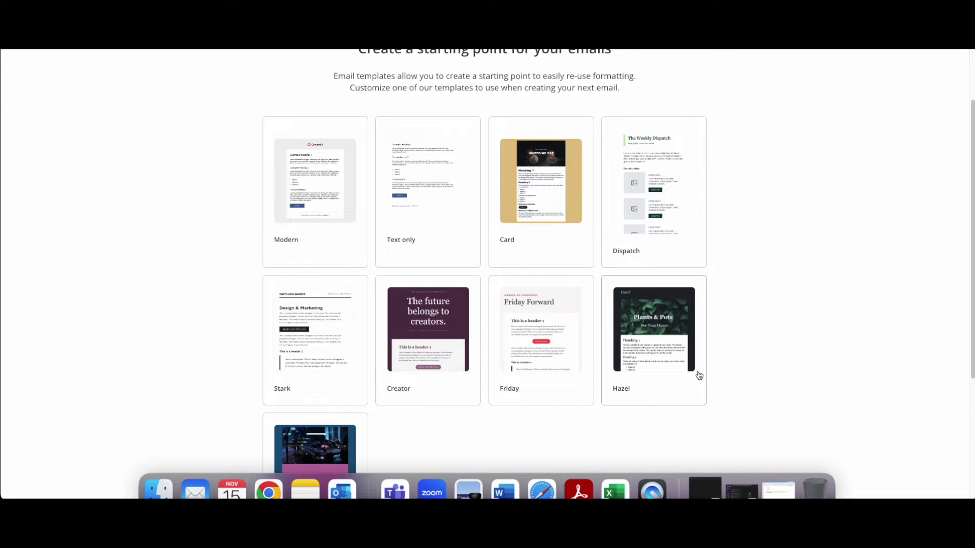
scroll(696, 370, "down", 4)
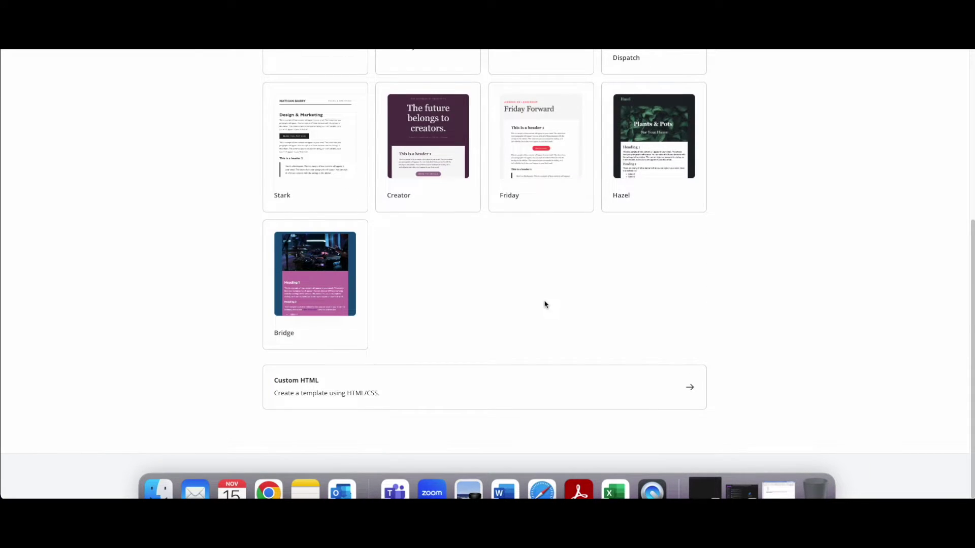
scroll(546, 310, "up", 2)
scroll(551, 318, "up", 3)
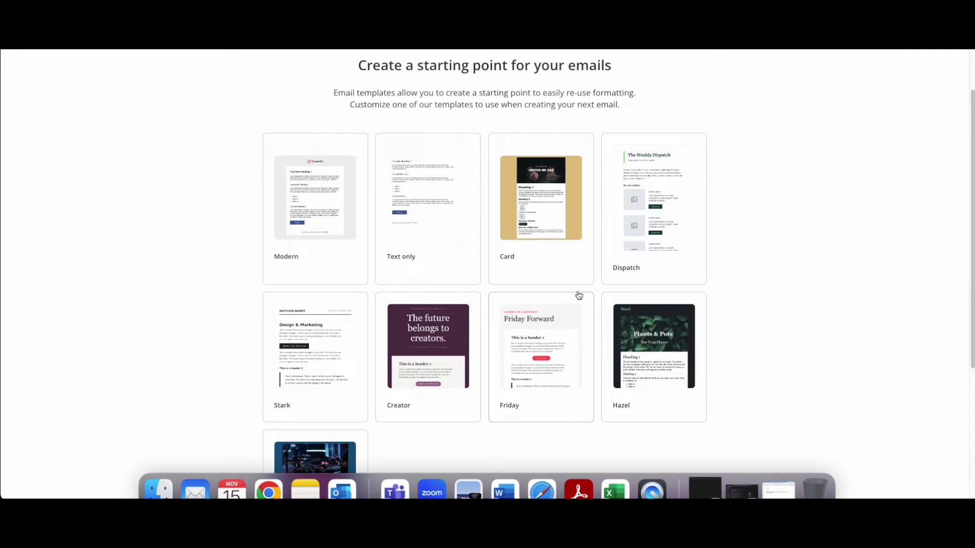
scroll(579, 295, "down", 4)
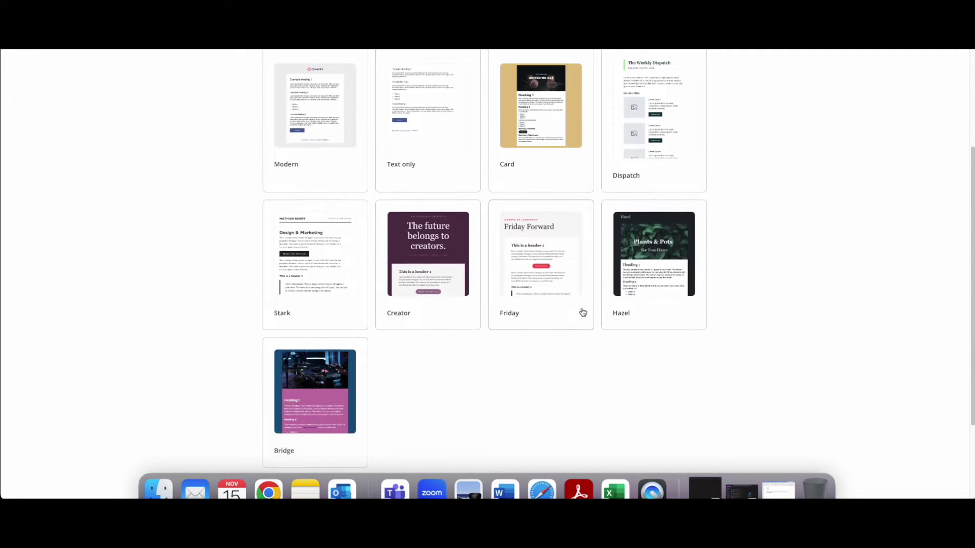
scroll(446, 402, "down", 5)
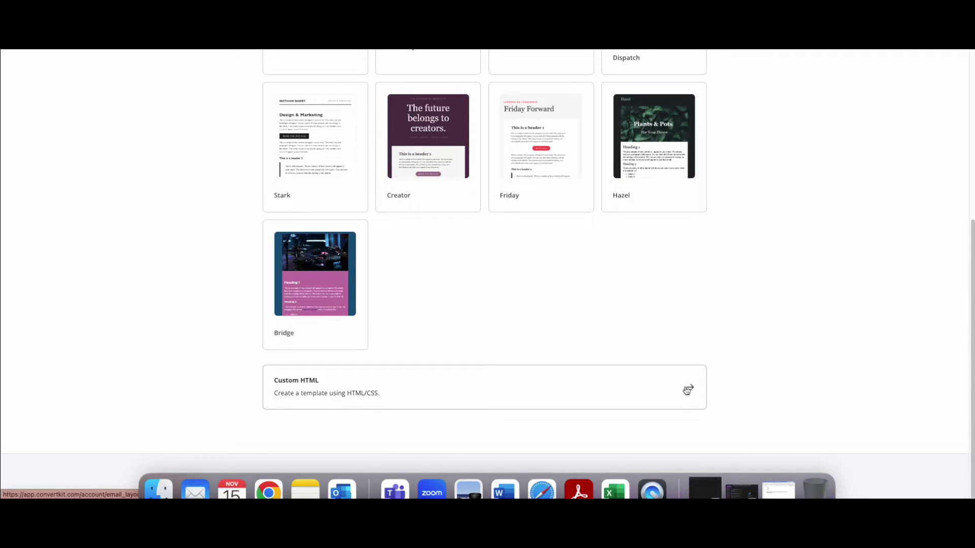
left_click(688, 389)
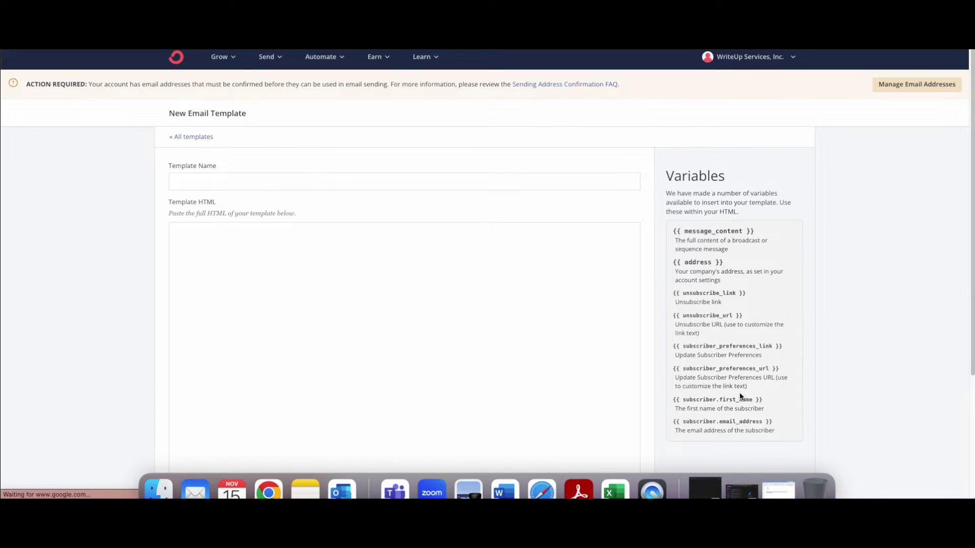
Step: Name the new email template "TEST TEMPLATE 1" and place the cursor in its HTML field
left_click(284, 184)
type("TEST TEMPLATE 1")
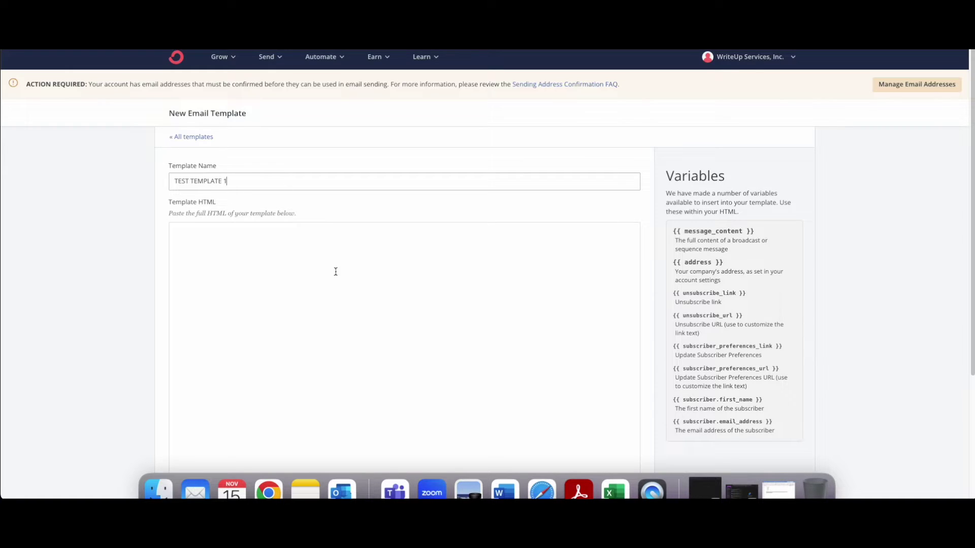
left_click(336, 271)
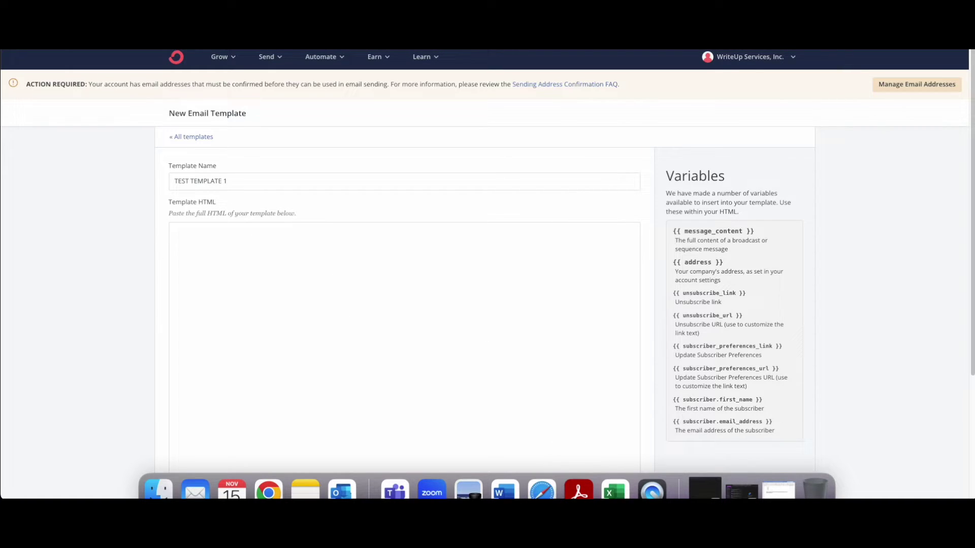
Step: Switch back to Canva, dismiss the embed options and examine the intro text and flyer image in the Day 1 email
key("super+Tab")
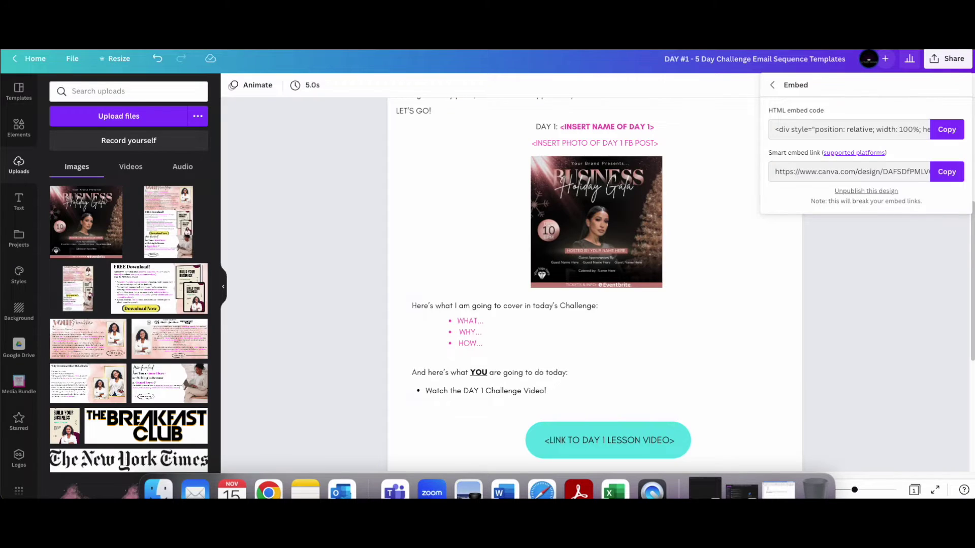
left_click(717, 178)
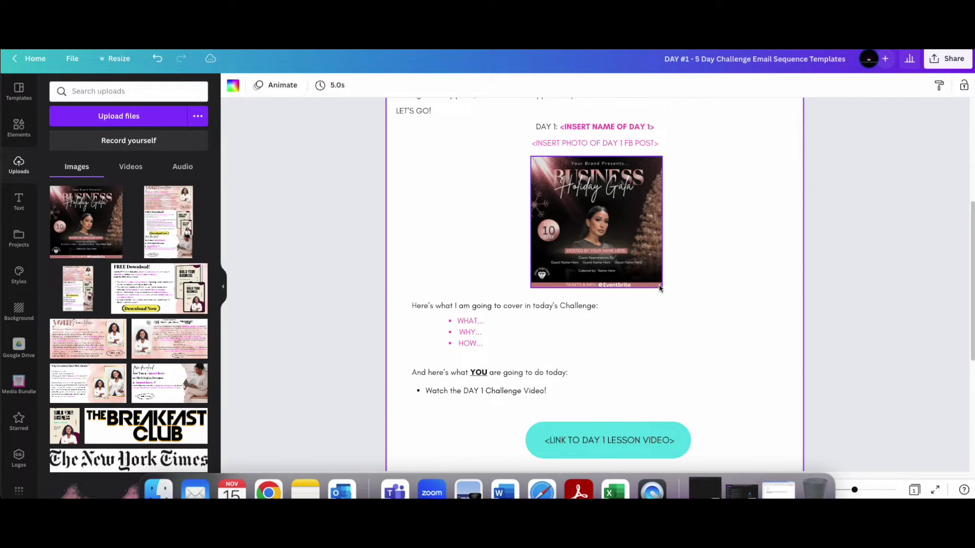
scroll(660, 288, "up", 5)
scroll(635, 297, "up", 2)
scroll(634, 297, "down", 3)
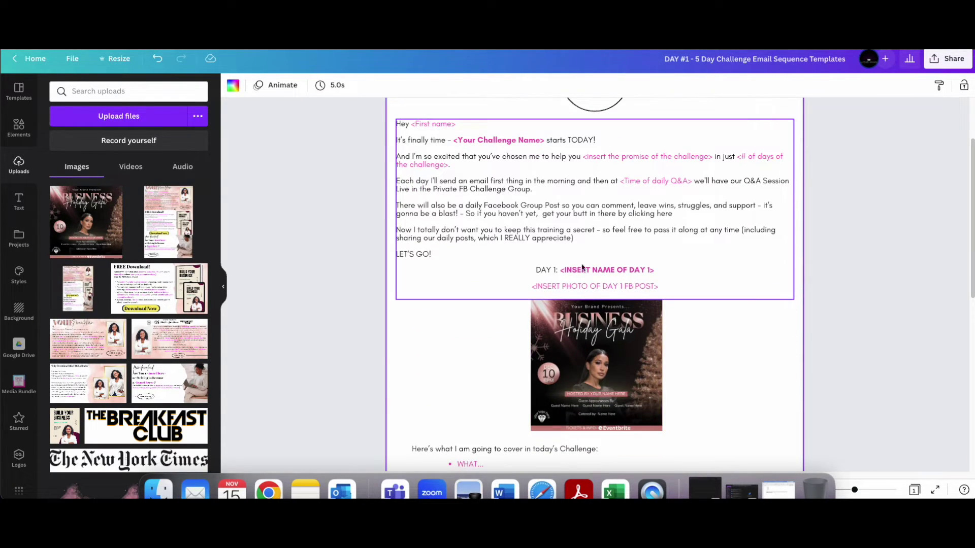
left_click(604, 346)
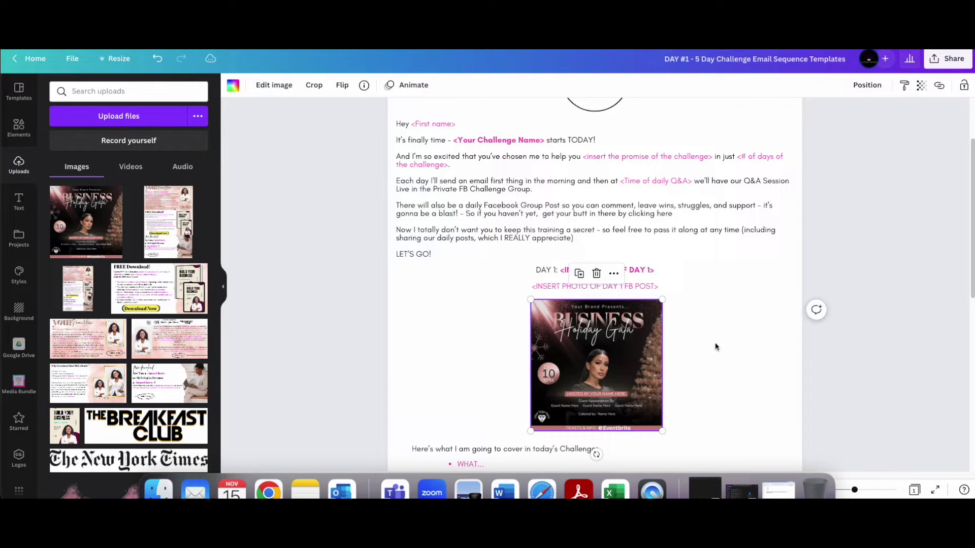
left_click(779, 336)
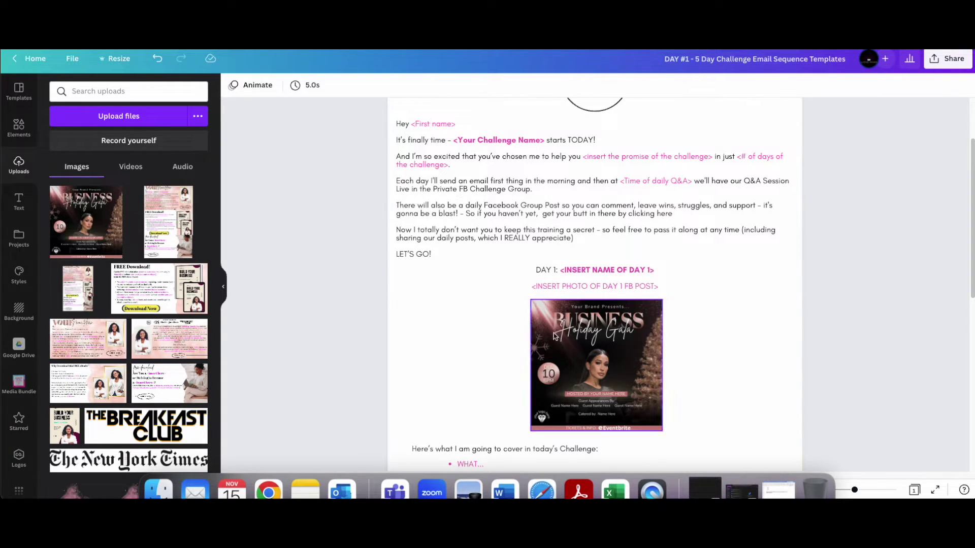
Step: Show the elements library and select the Business Holiday Gala flyer in the email for inspection
left_click(19, 127)
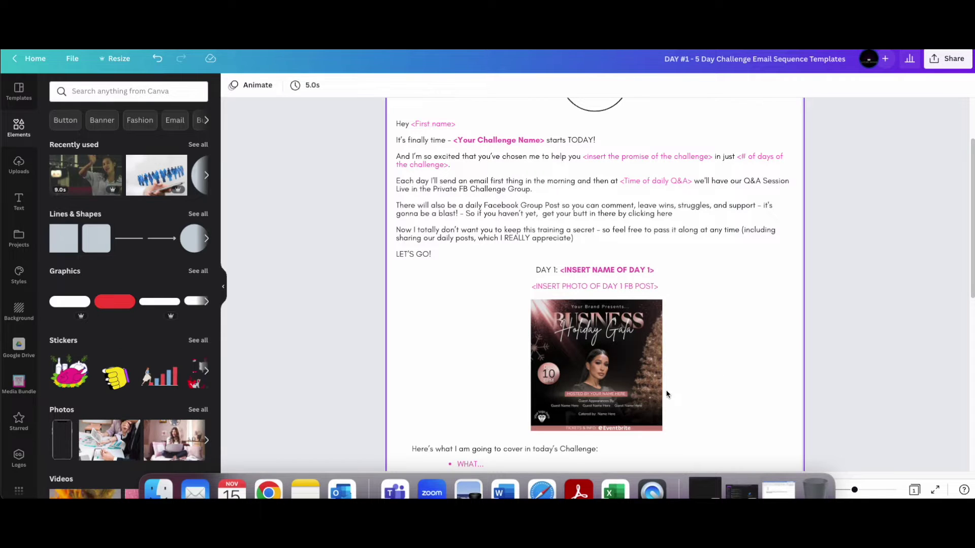
scroll(666, 395, "up", 3)
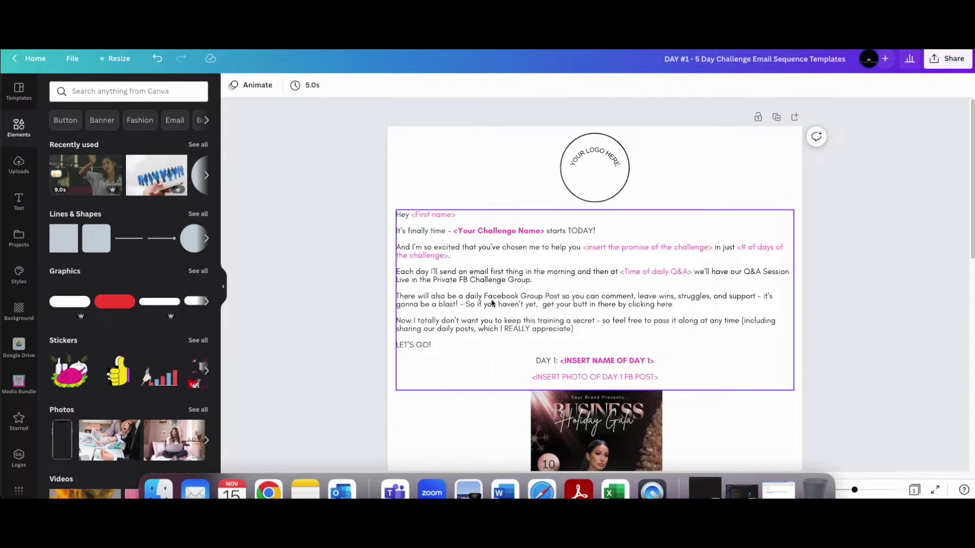
scroll(676, 308, "down", 3)
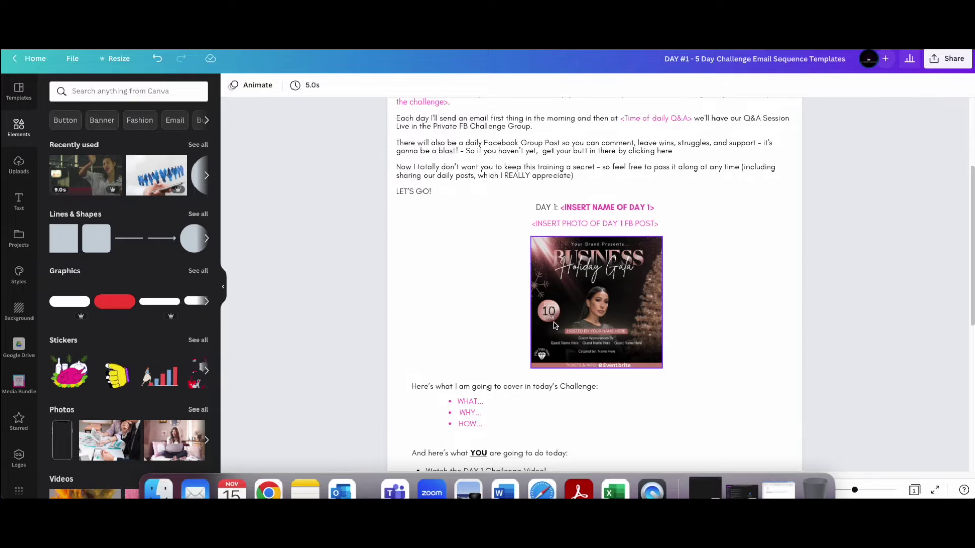
left_click(604, 295)
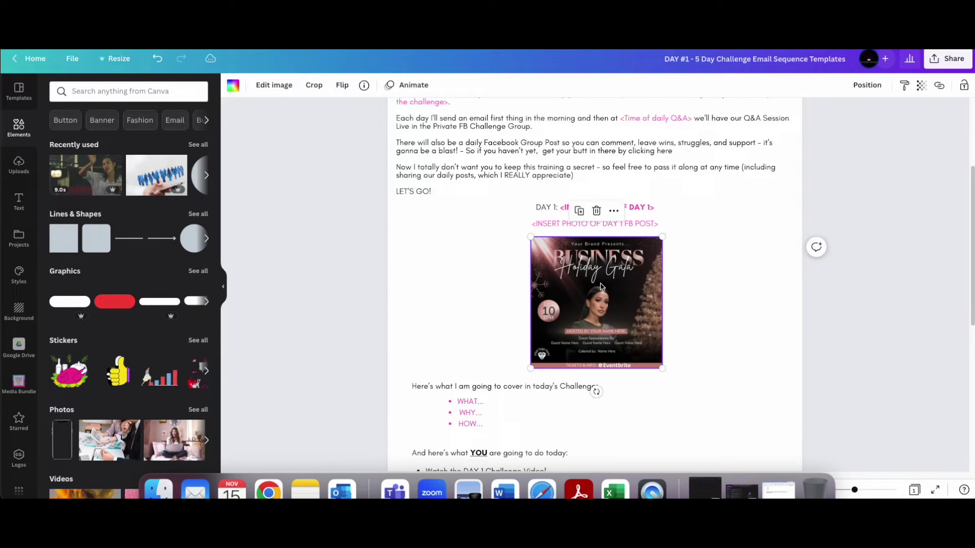
Step: Deselect the flyer and copy the HTML embed code of the Day 1 email design from its sharing options
left_click(756, 280)
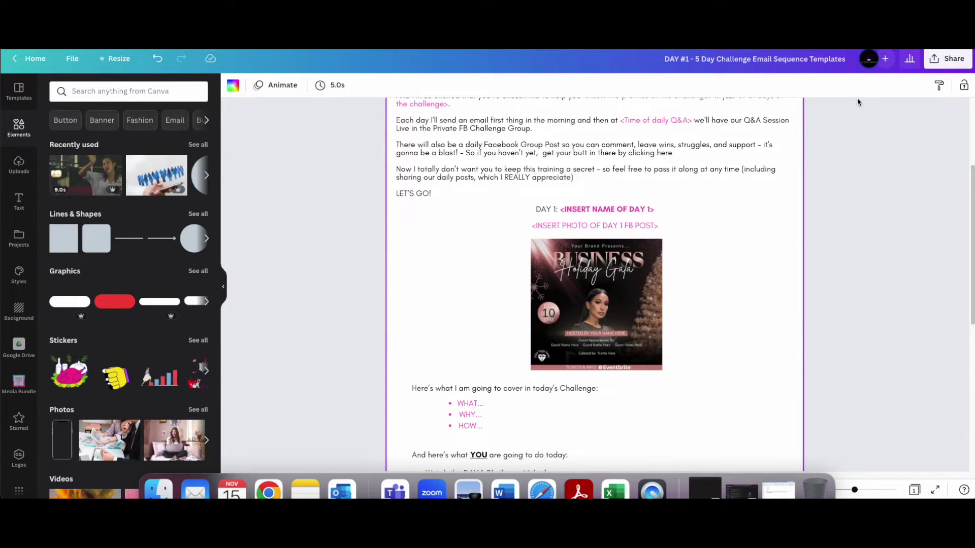
left_click(948, 63)
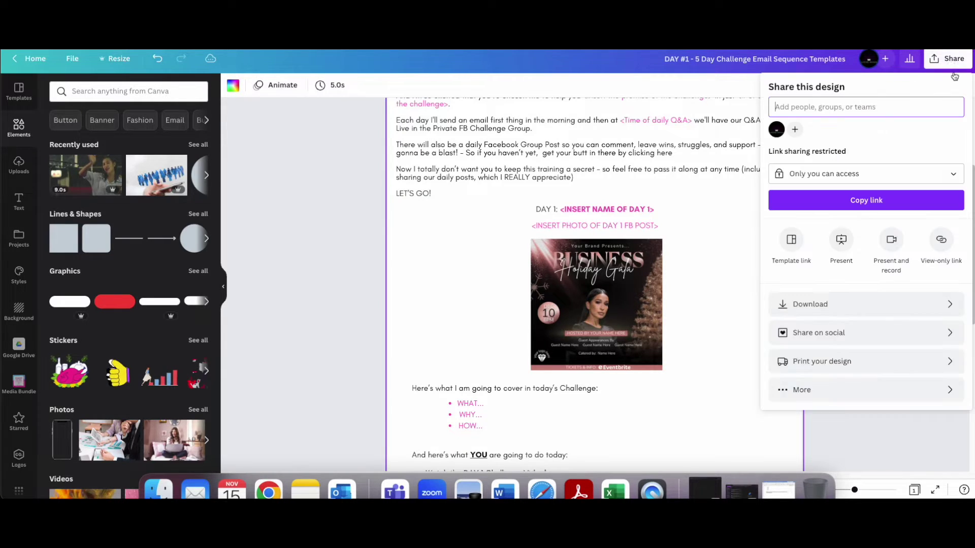
left_click(843, 400)
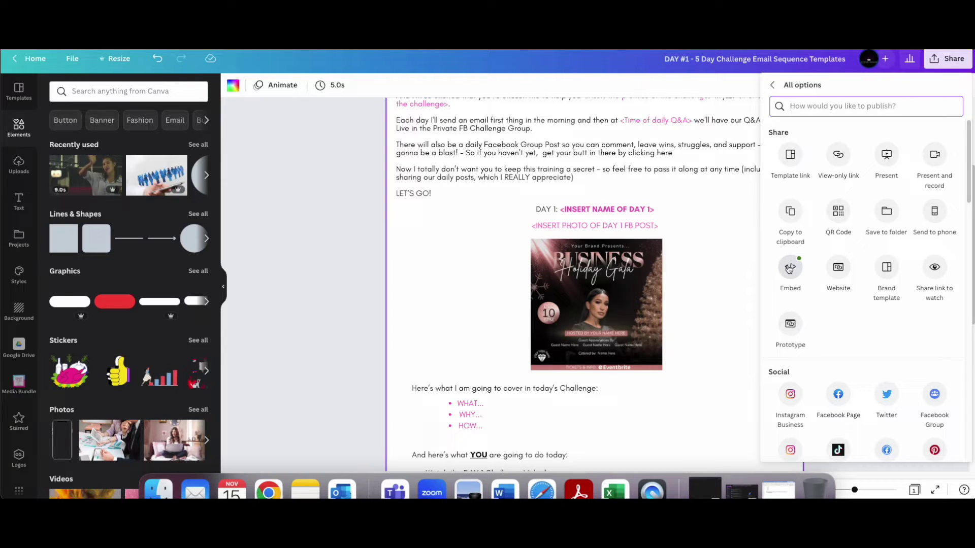
left_click(795, 271)
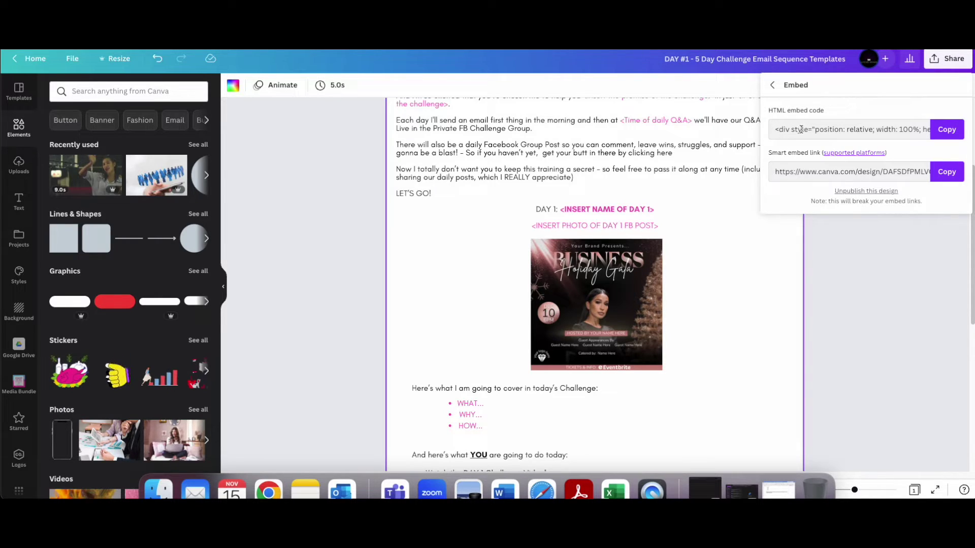
left_click(948, 131)
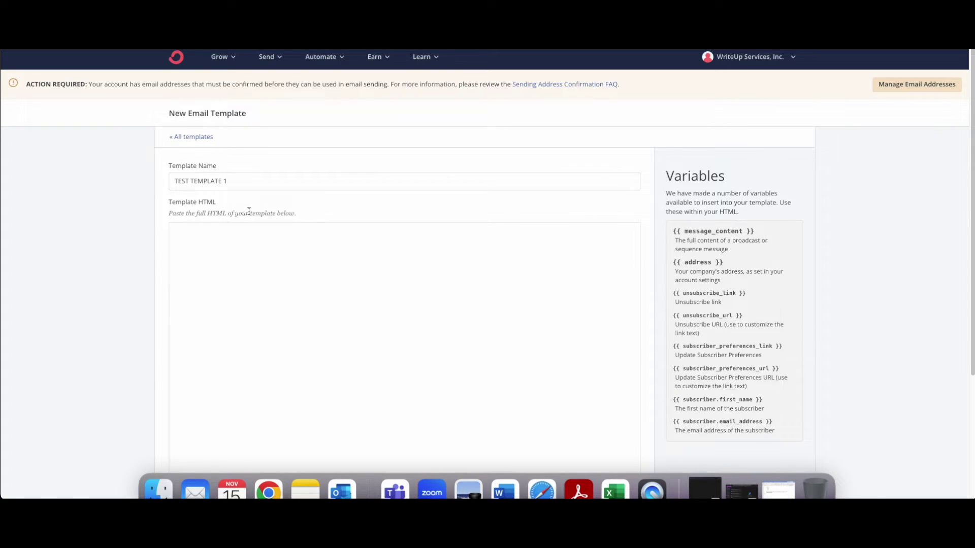
Step: Switch to ConvertKit, paste the embed code into the HTML of TEST TEMPLATE 1 and save the template
right_click(222, 234)
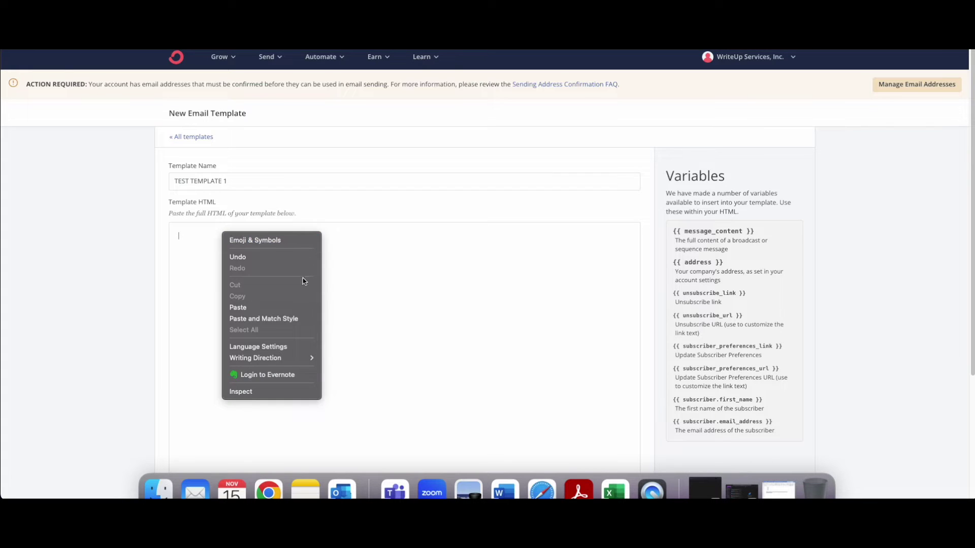
left_click(237, 308)
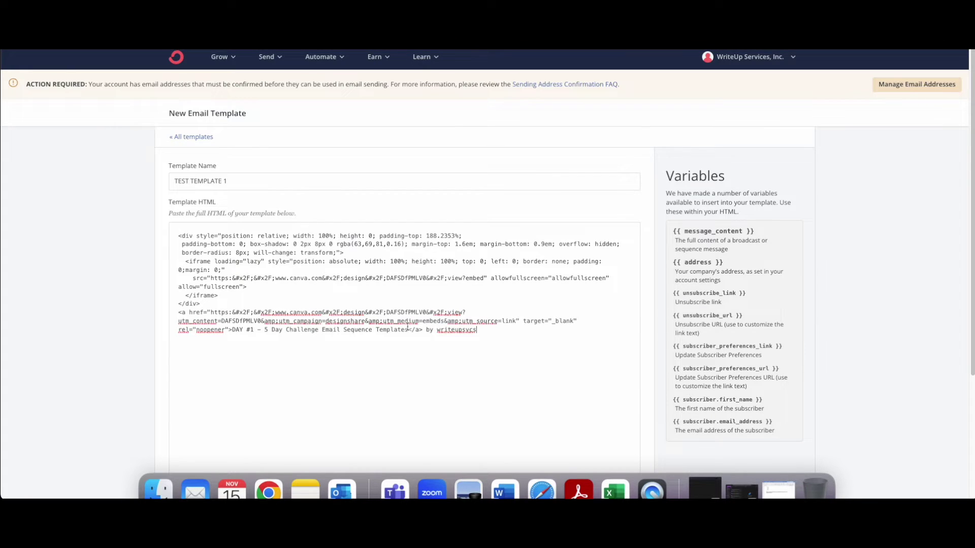
scroll(600, 380, "down", 5)
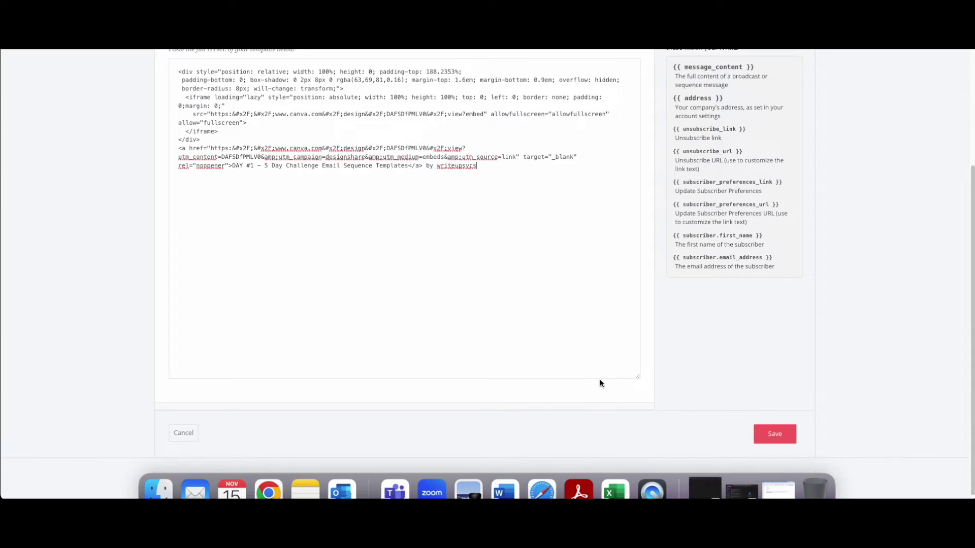
left_click(772, 434)
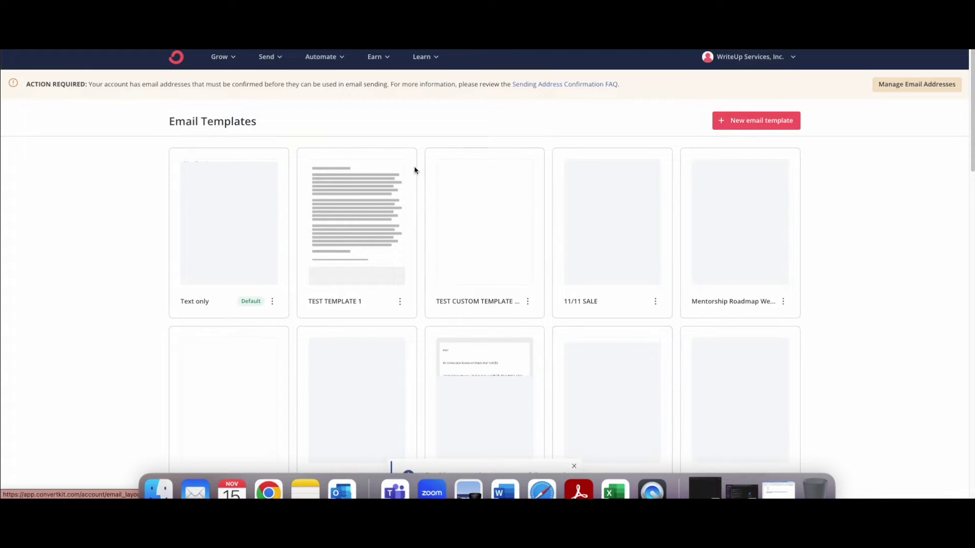
Step: Reopen TEST TEMPLATE 1, preview its layout and examine the email from the logo to the credit line beneath it
left_click(367, 219)
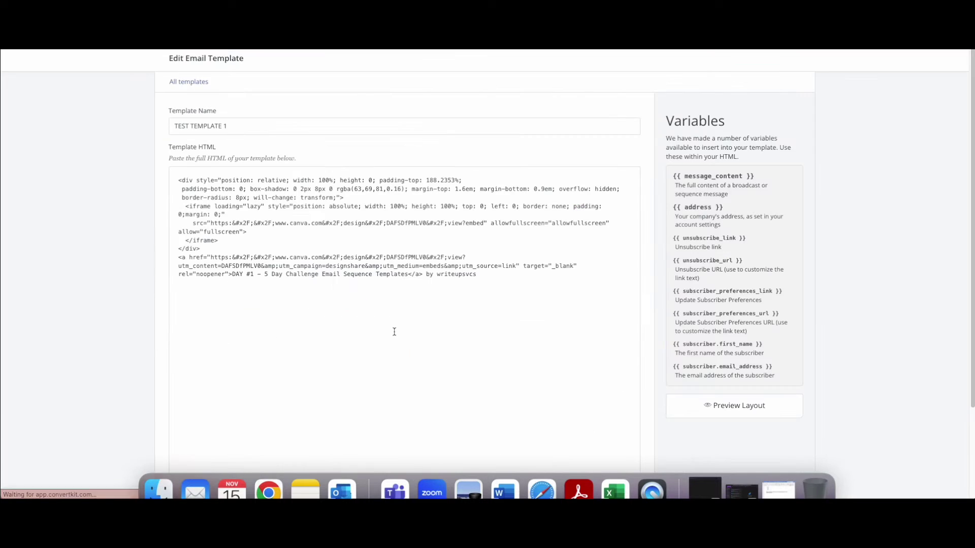
scroll(554, 349, "down", 3)
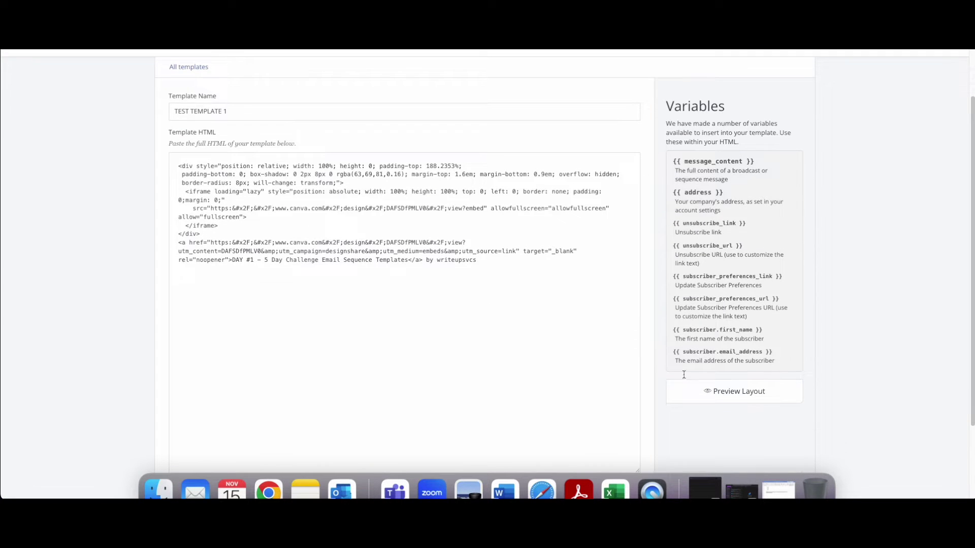
left_click(748, 392)
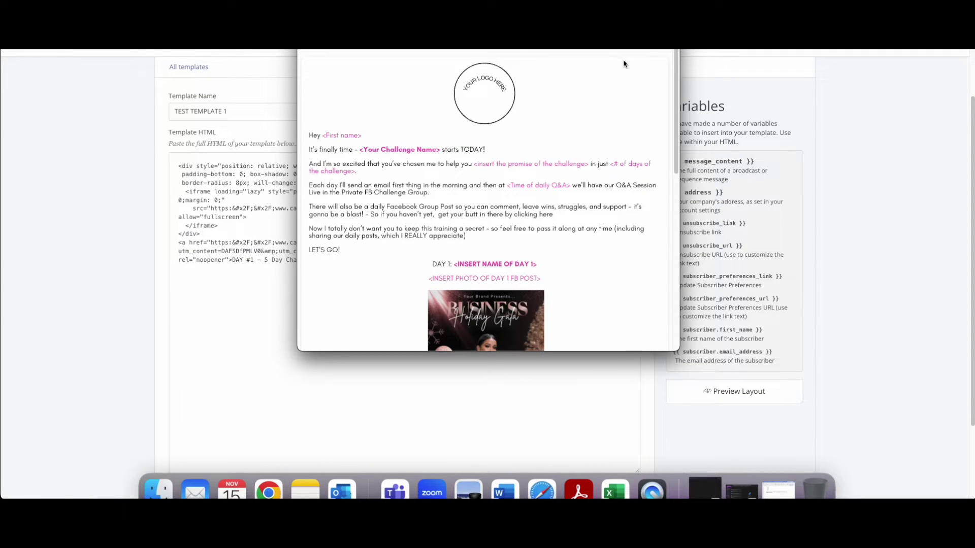
left_click_drag(591, 36, 588, 56)
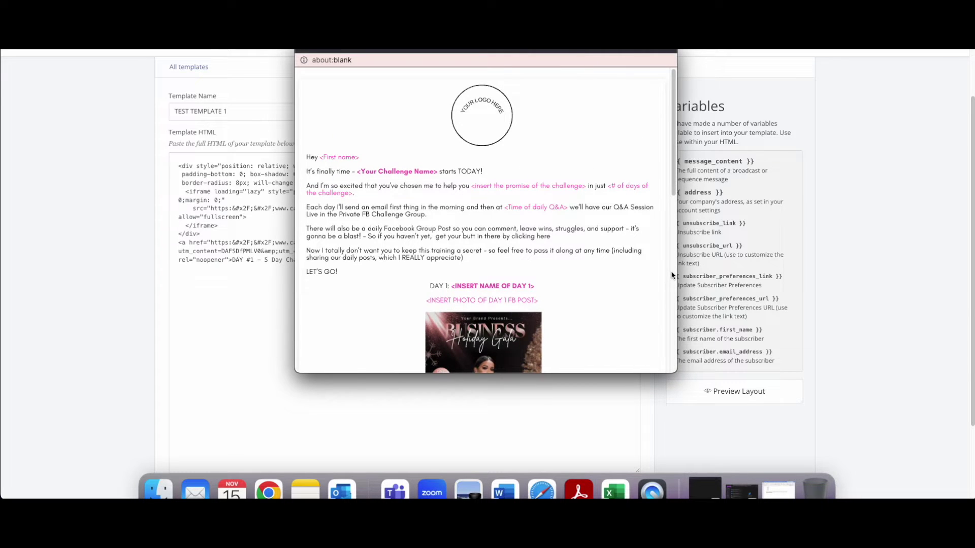
scroll(663, 291, "down", 3)
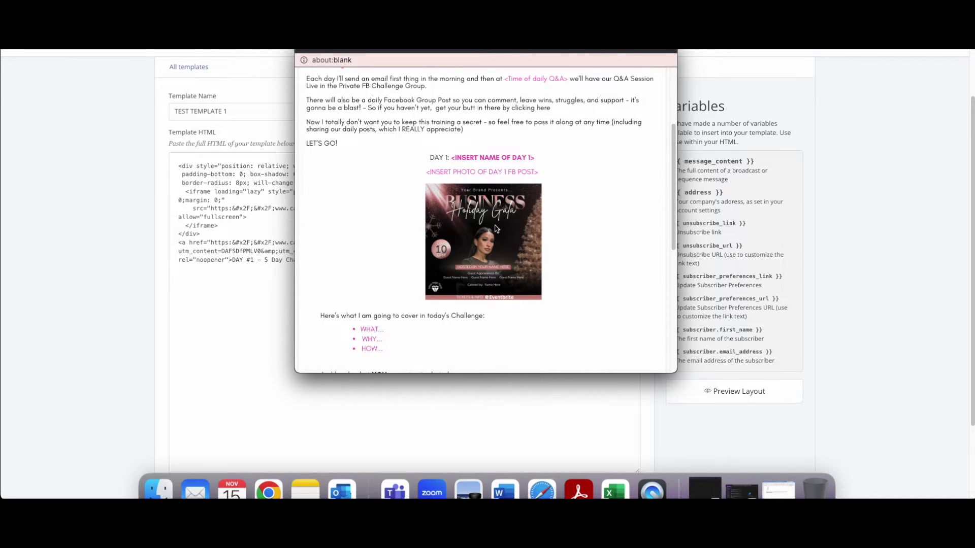
scroll(545, 262, "down", 6)
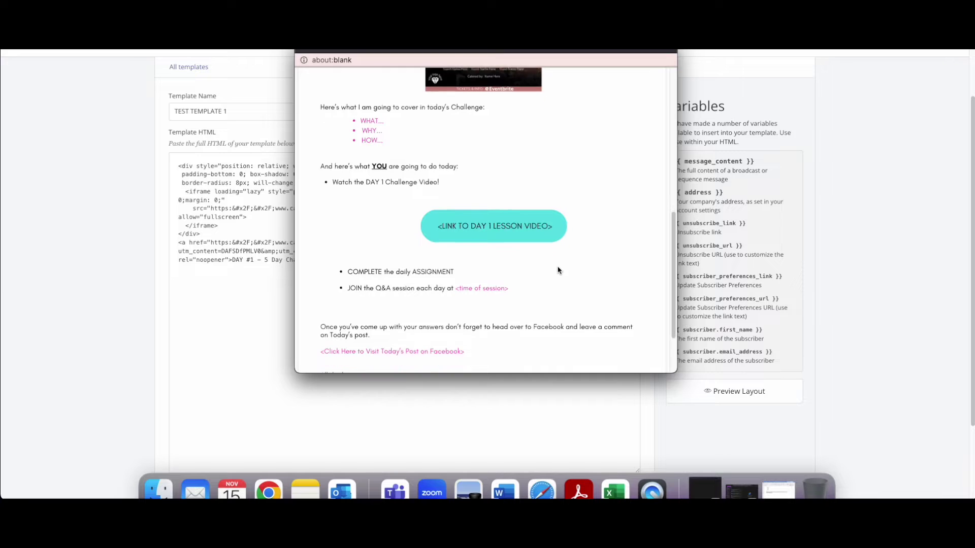
scroll(559, 272, "down", 1)
scroll(561, 272, "up", 6)
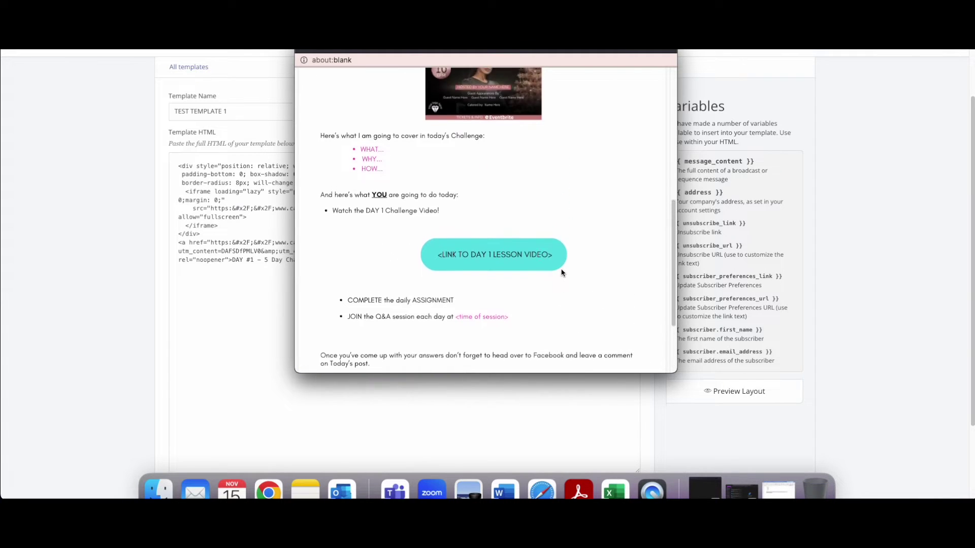
scroll(561, 273, "down", 6)
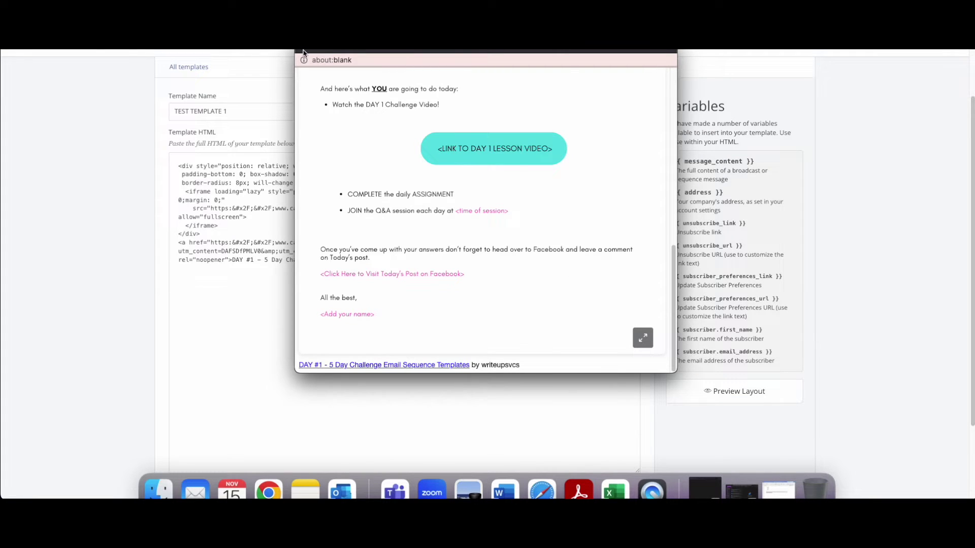
double_click(495, 365)
left_click(521, 366)
left_click(299, 53)
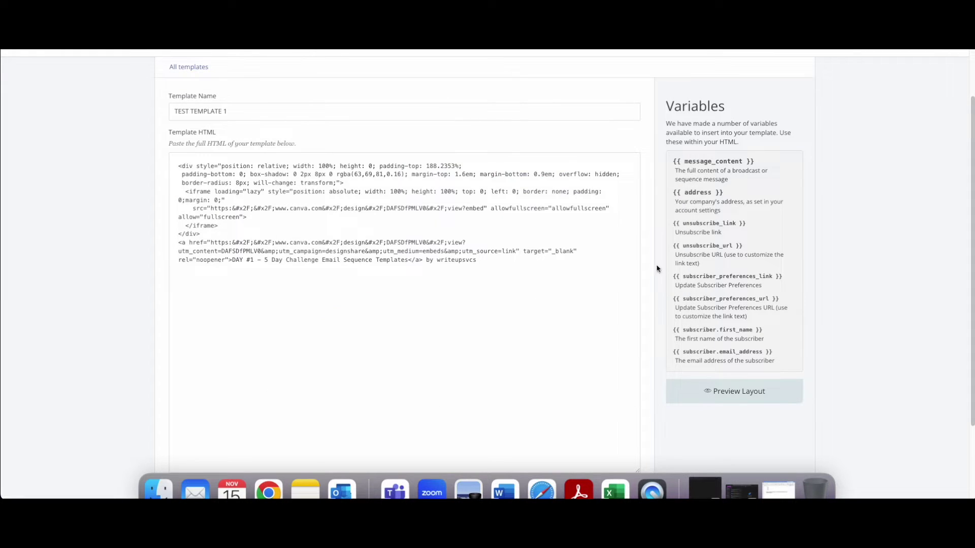
Step: Delete the design link and the "by writeupsvcs" credit that follow the closing div tag in the template HTML
left_click(278, 290)
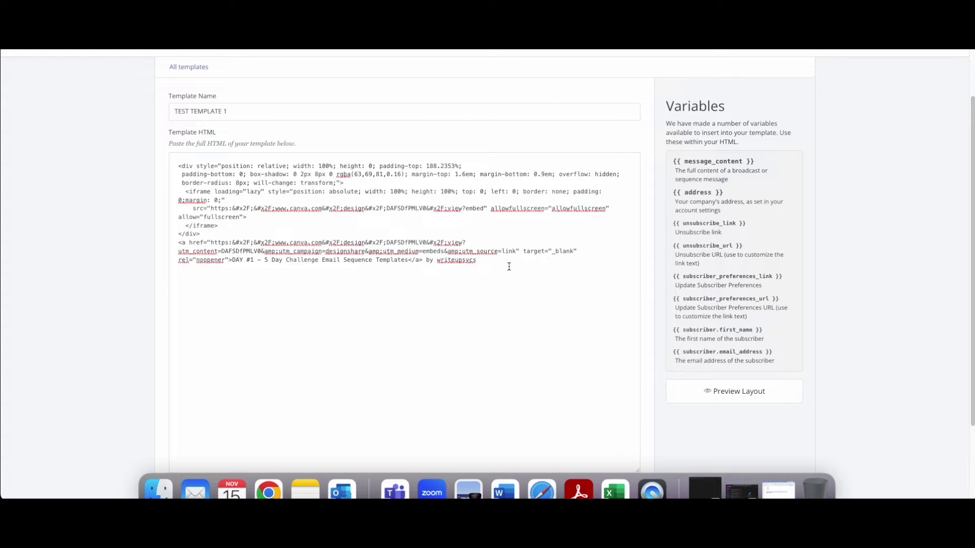
left_click_drag(477, 261, 360, 252)
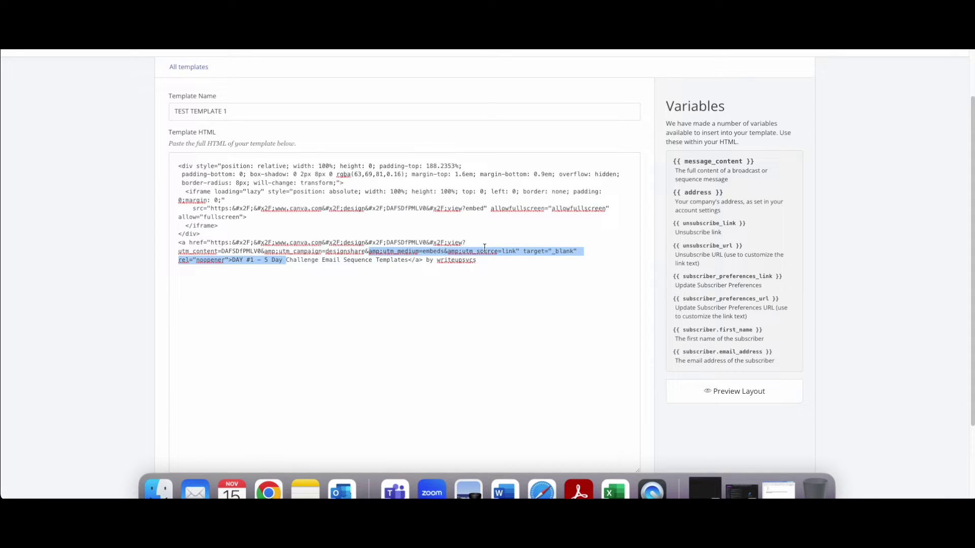
left_click_drag(501, 261, 242, 263)
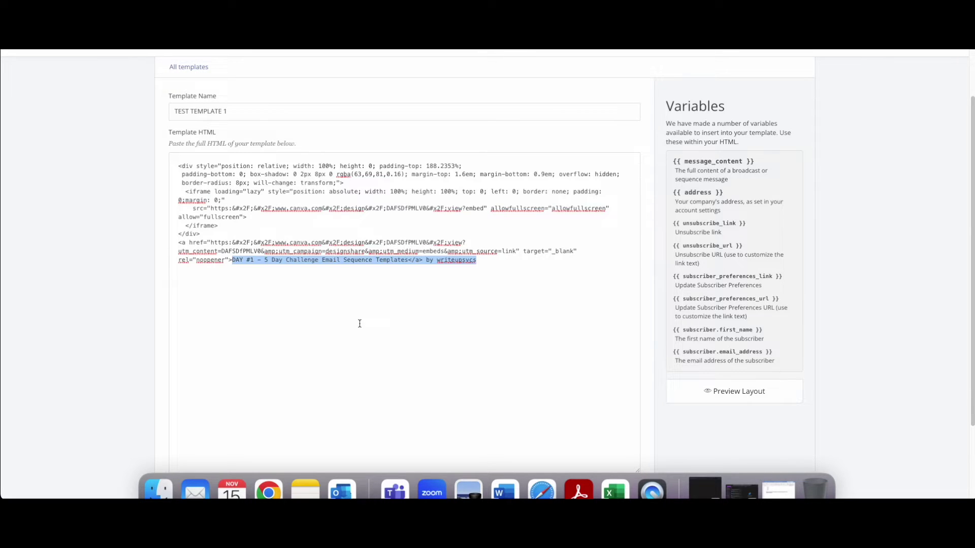
key("BackSpace")
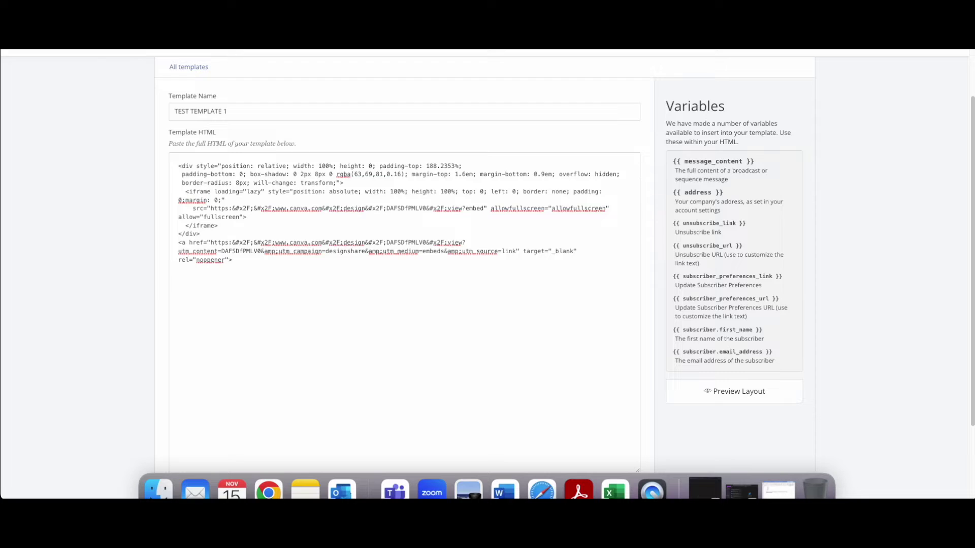
left_click_drag(246, 266, 175, 246)
key("super+c")
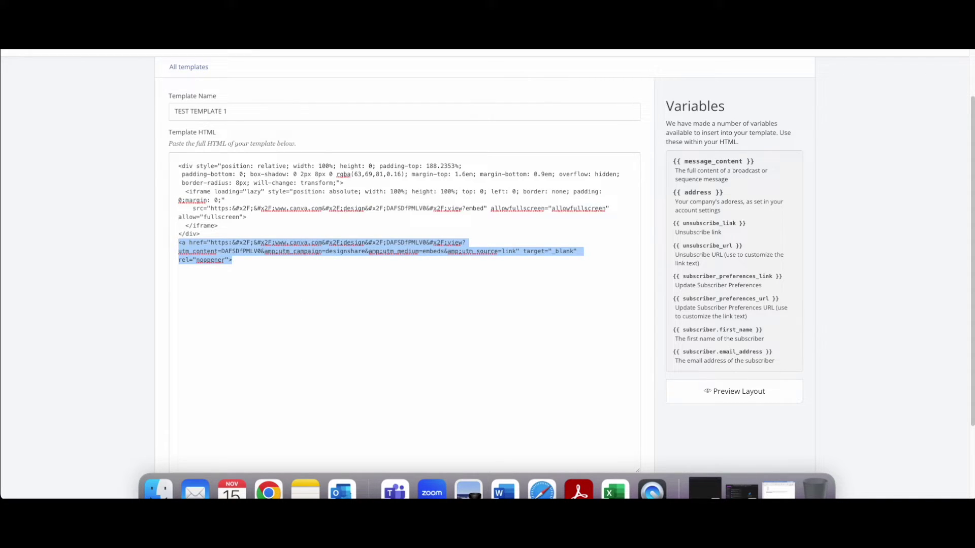
key("BackSpace")
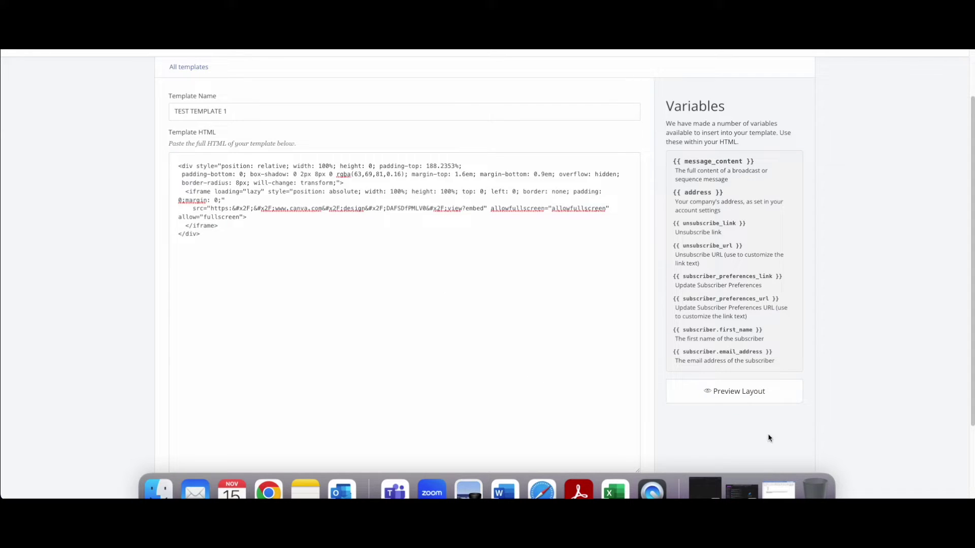
Step: Preview the layout without the credit code and examine the email from top to bottom
left_click(753, 401)
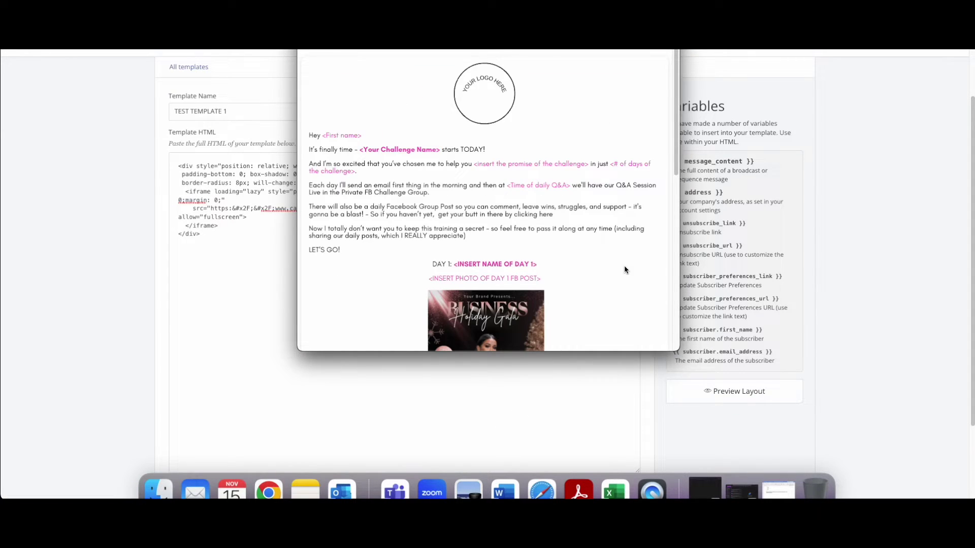
scroll(622, 284, "down", 4)
scroll(620, 299, "down", 5)
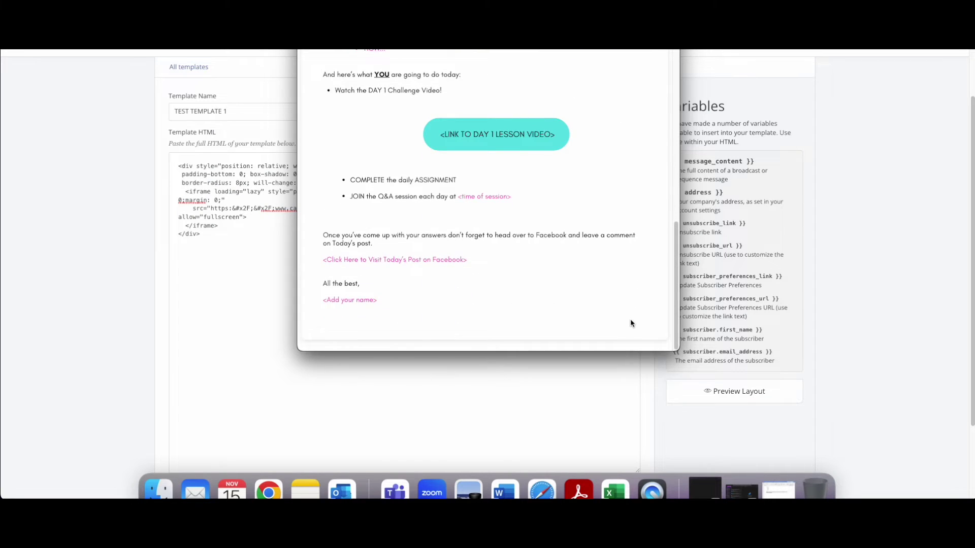
scroll(630, 319, "up", 10)
scroll(632, 323, "down", 10)
scroll(438, 291, "up", 2)
scroll(437, 292, "up", 8)
scroll(446, 245, "down", 15)
Step: Restore the design link code and its "DAY #1 - 5 Day Challenge Email Sequence Templates" credit text after the closing div tag
left_click(213, 246)
left_click(202, 235)
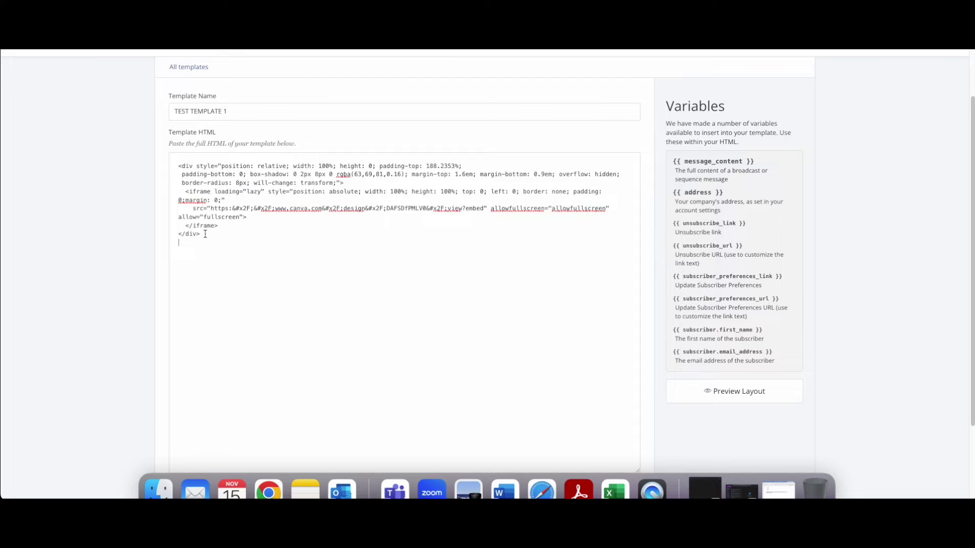
key("super+v")
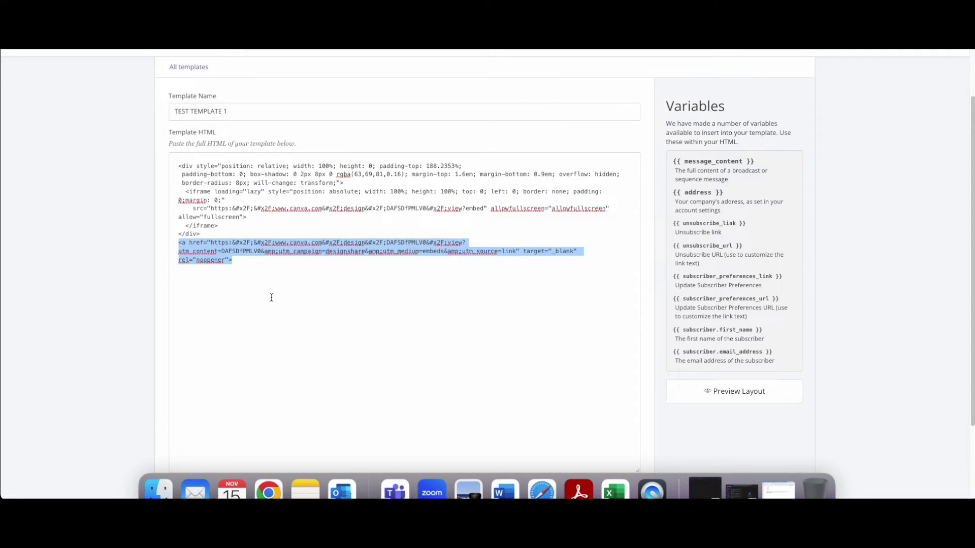
type("DAY #1 - 5 Day Challenge Email Sequence Templates</a> by writeupsycs")
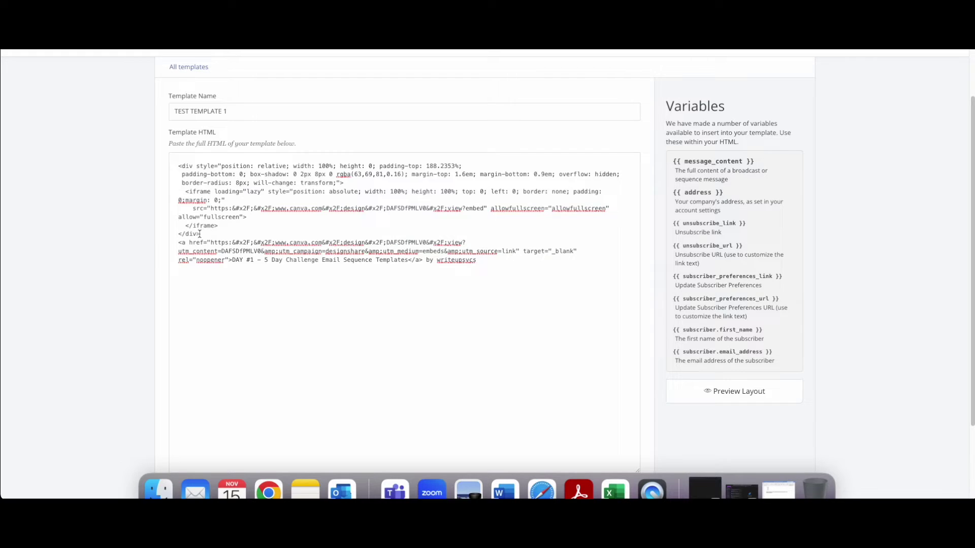
Step: Delete everything after the closing div tag in the template HTML, and undo that deletion
left_click_drag(201, 234, 581, 260)
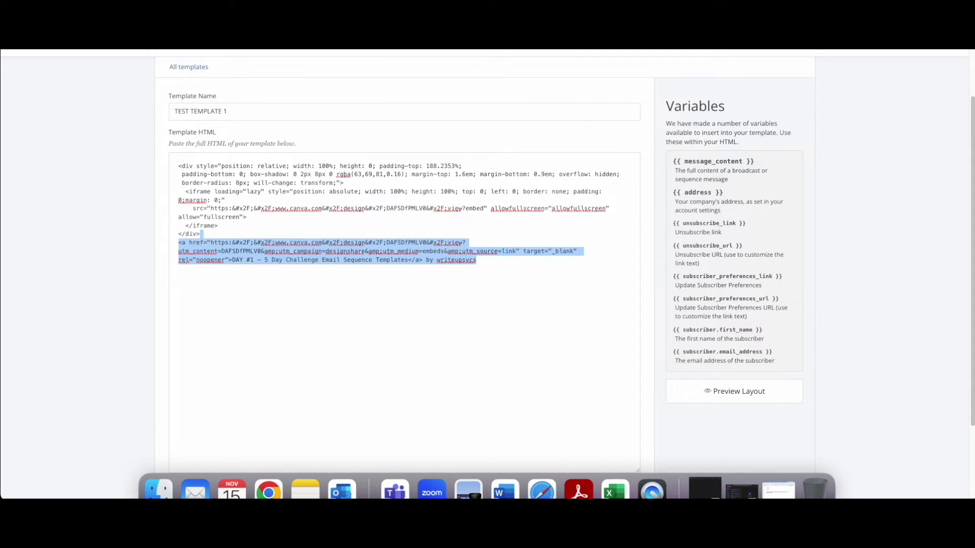
key("BackSpace")
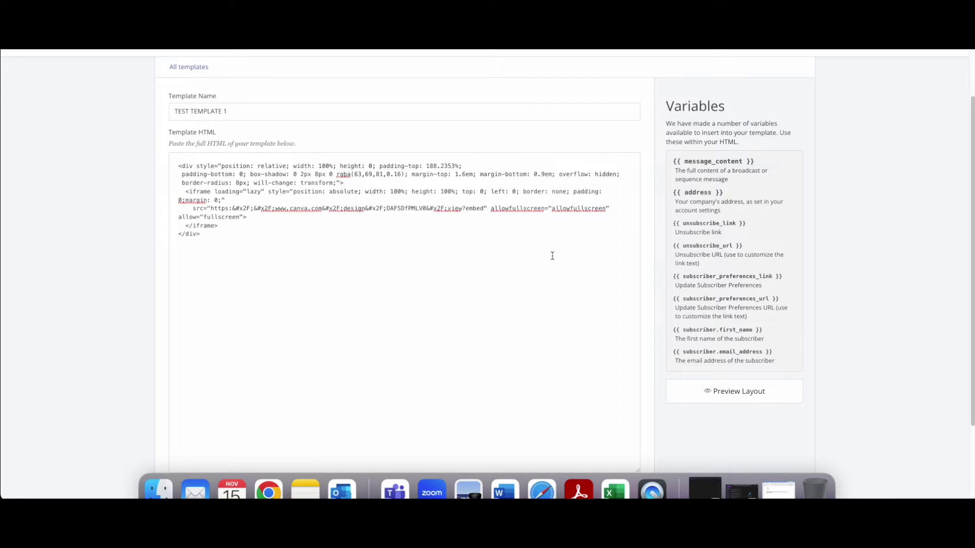
key("super+z")
left_click(602, 292)
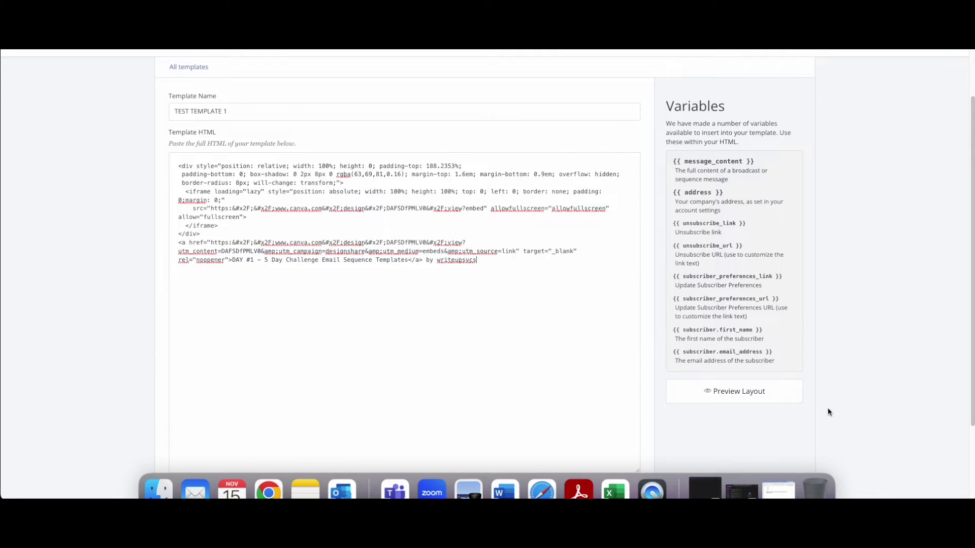
Step: Preview the layout with the full embed code, check the credit line at the end of the email and close the preview
left_click(783, 395)
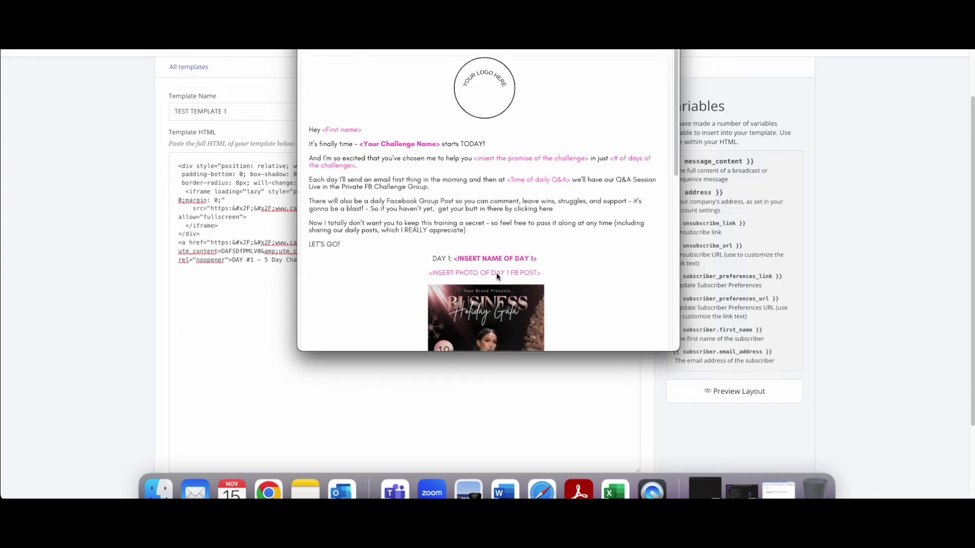
scroll(495, 277, "down", 10)
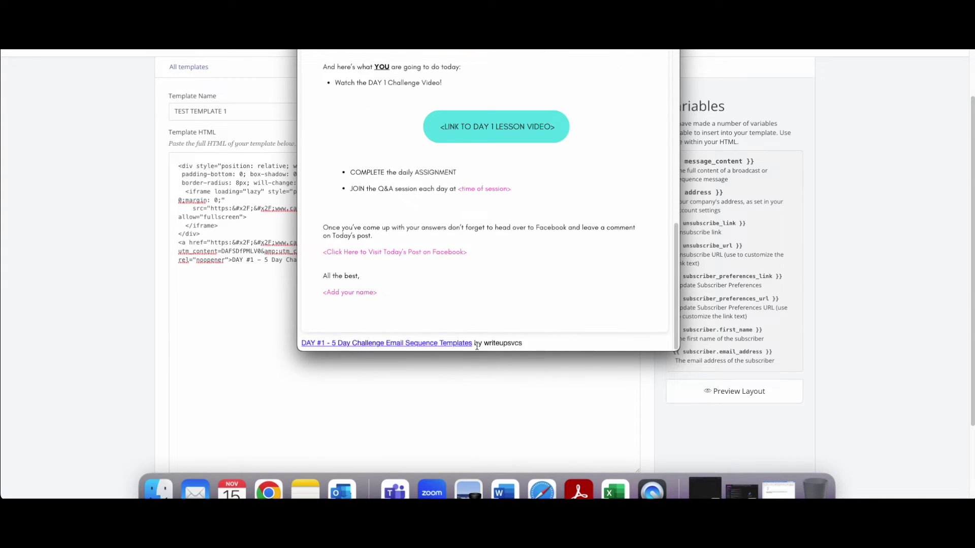
key("Escape")
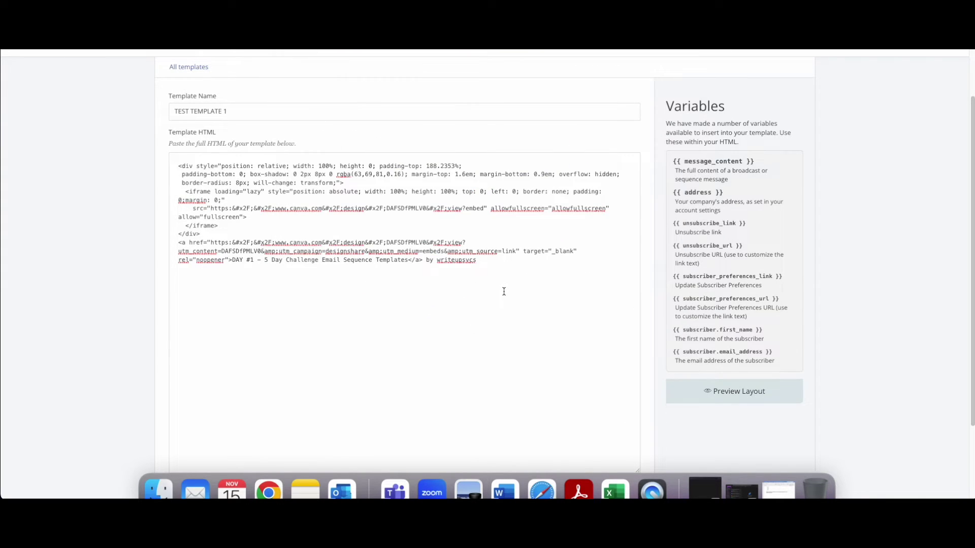
Step: Delete the design link code after the closing div tag, and preview the layout through to the end of the email
left_click_drag(516, 270, 205, 235)
key("BackSpace")
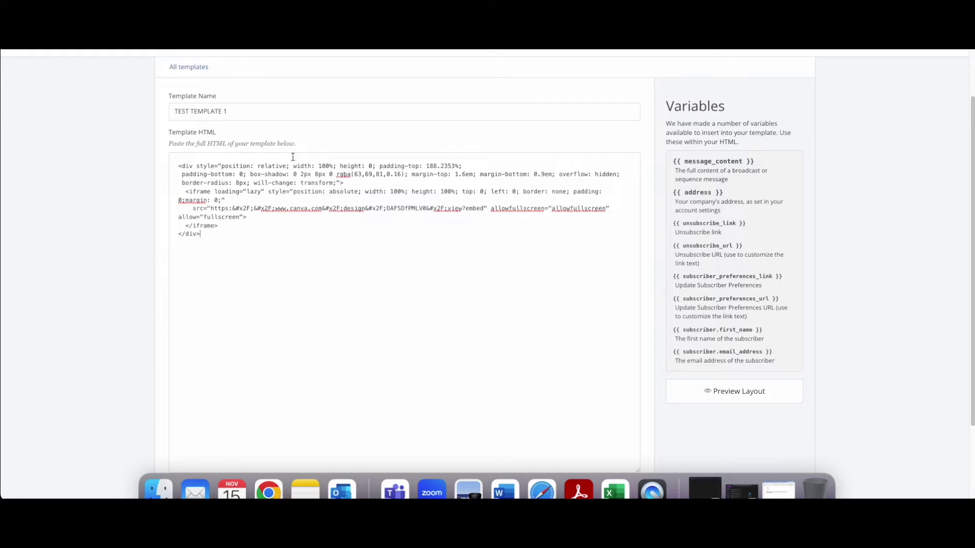
left_click(746, 392)
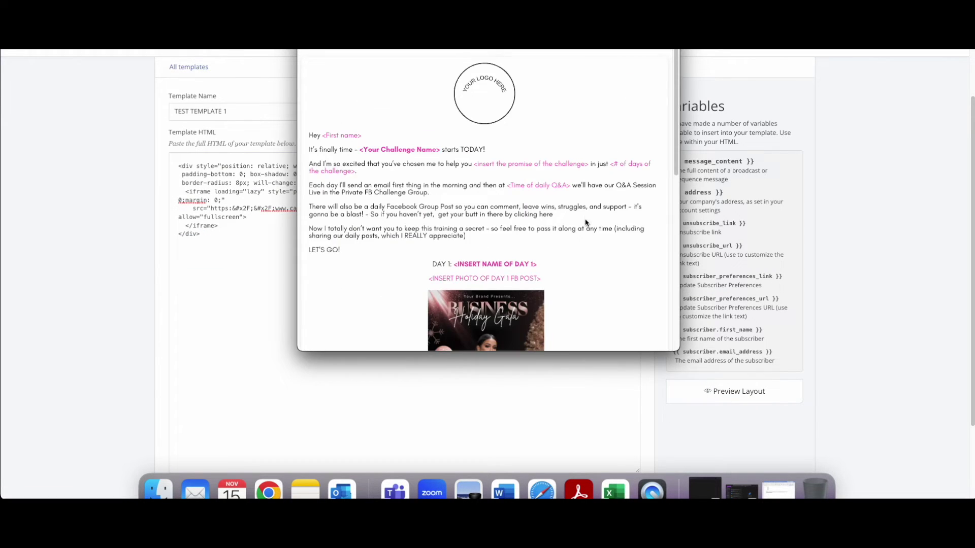
scroll(589, 239, "down", 10)
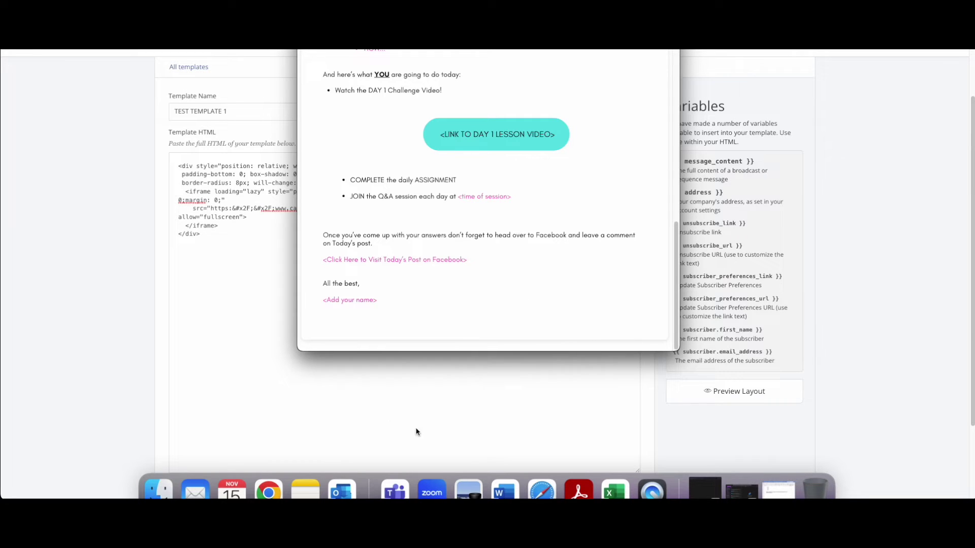
scroll(533, 296, "up", 8)
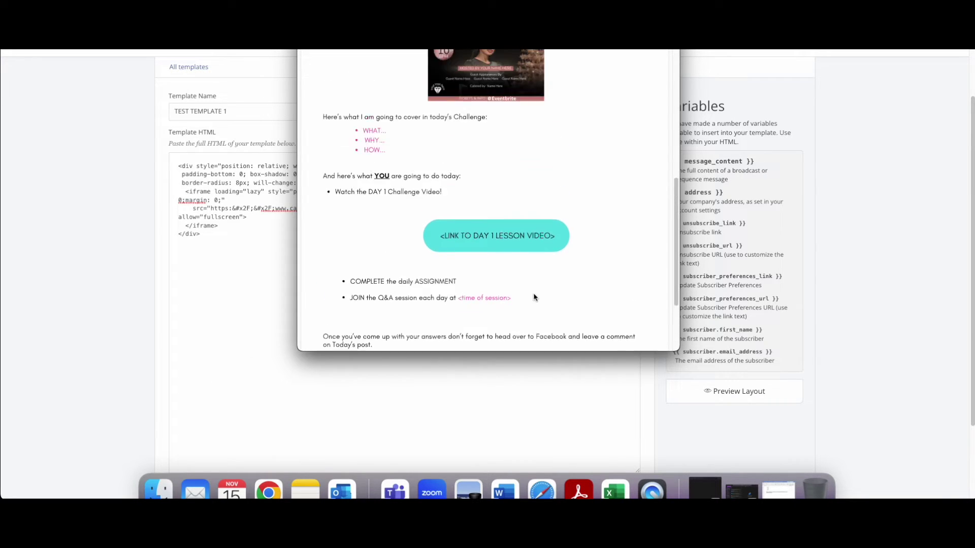
scroll(559, 323, "up", 3)
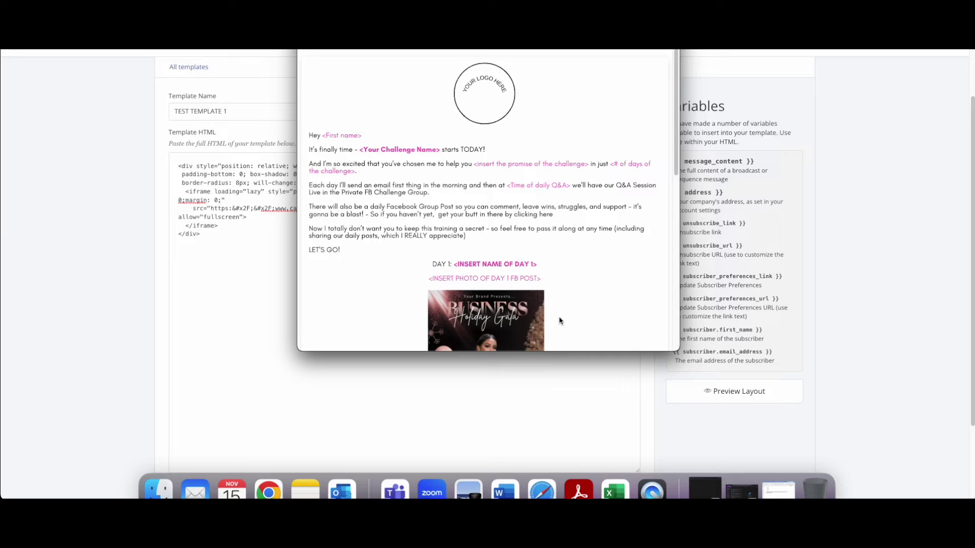
scroll(563, 325, "down", 10)
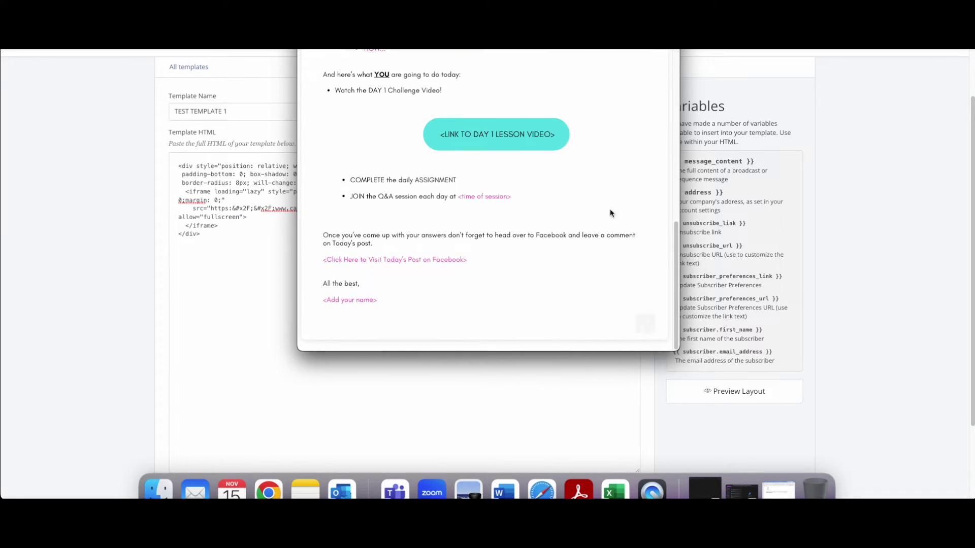
key("Escape")
left_click(481, 414)
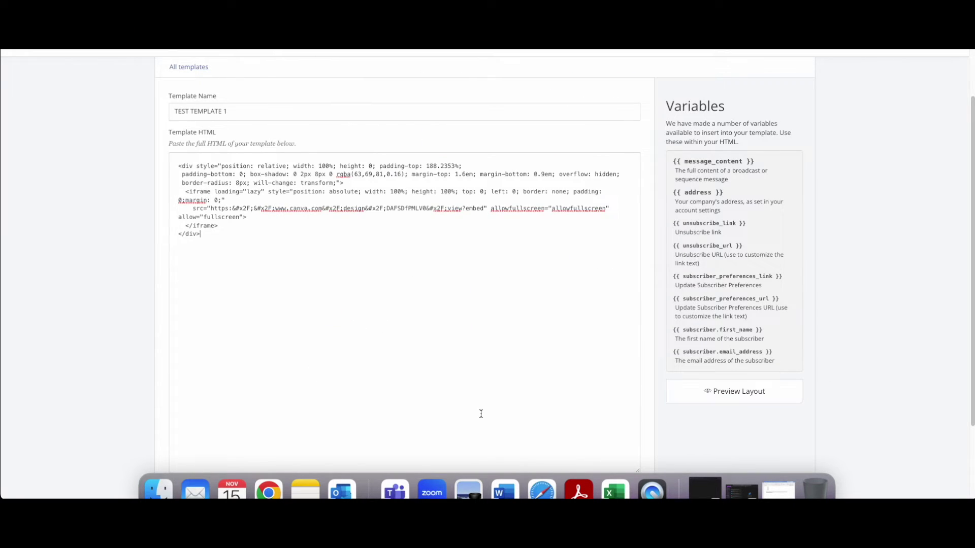
Step: Switch to the Day 1 email design in Canva, dismiss its embed options and review the email from logo to signature
key("super+Tab")
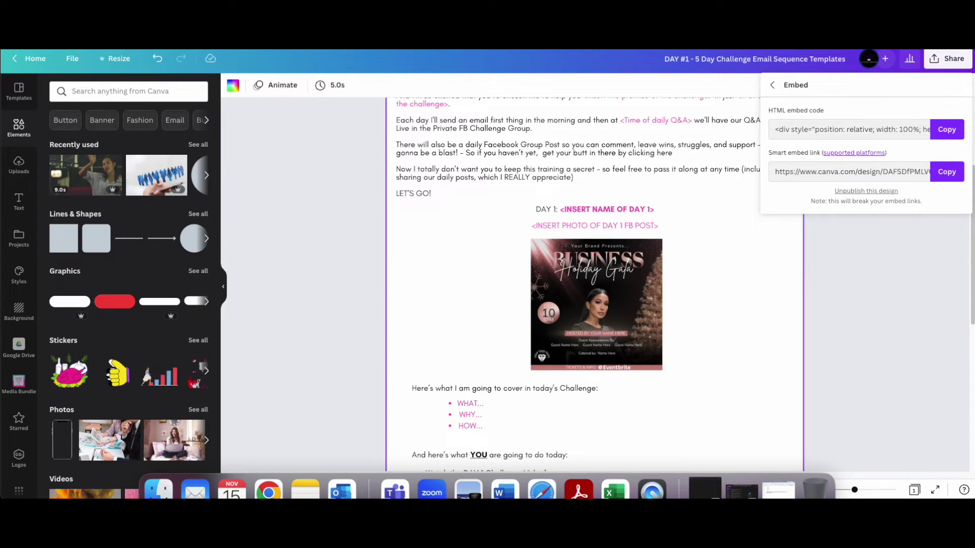
scroll(502, 312, "up", 1)
scroll(502, 311, "down", 8)
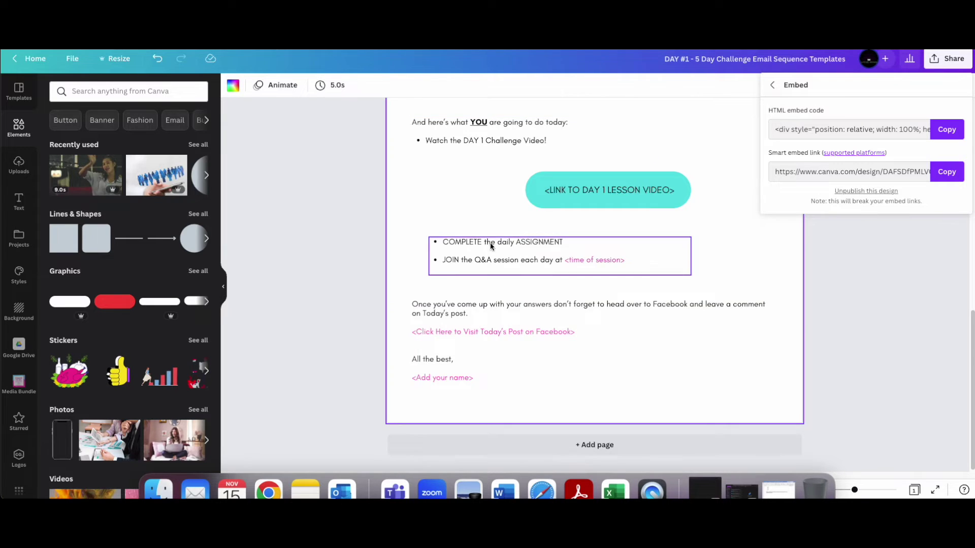
scroll(499, 257, "up", 8)
left_click(733, 89)
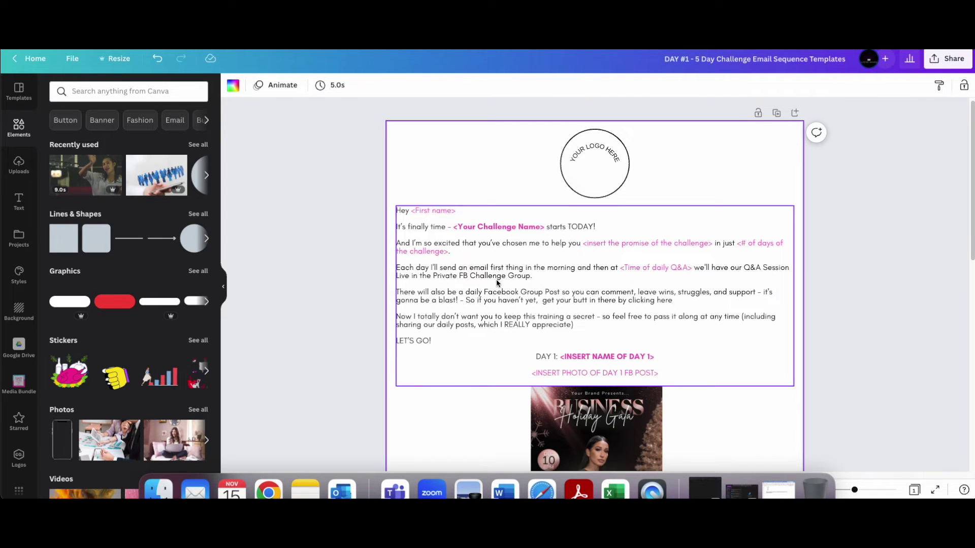
scroll(497, 287, "down", 6)
scroll(497, 286, "down", 3)
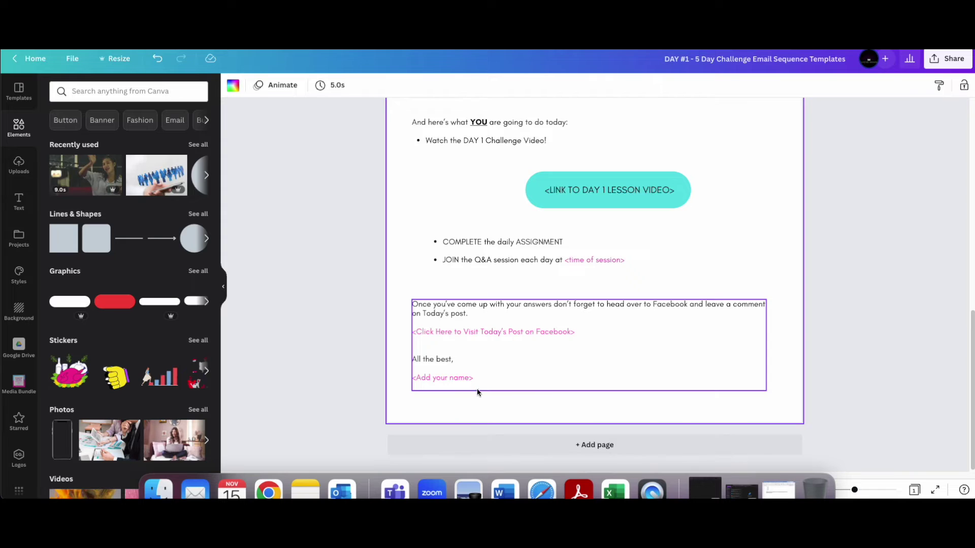
scroll(488, 304, "up", 10)
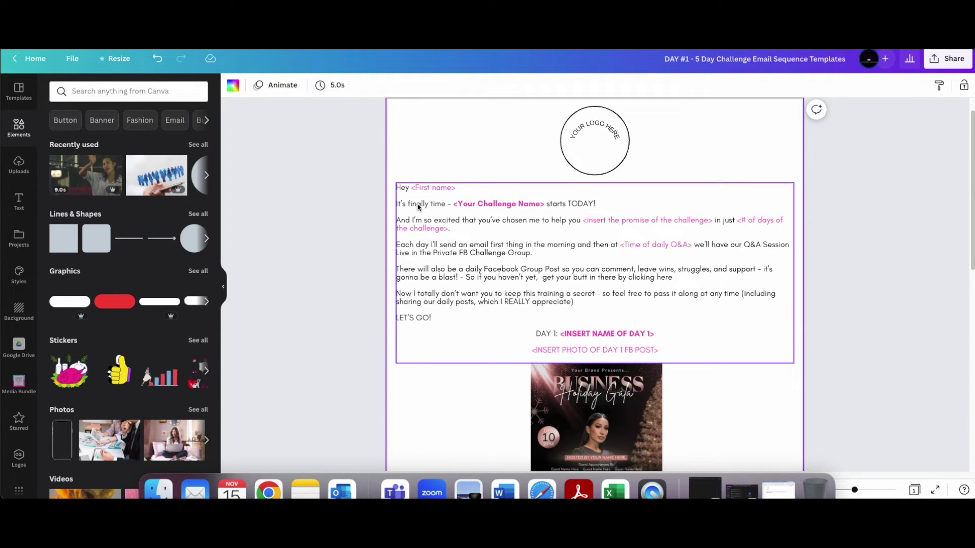
scroll(473, 401, "down", 4)
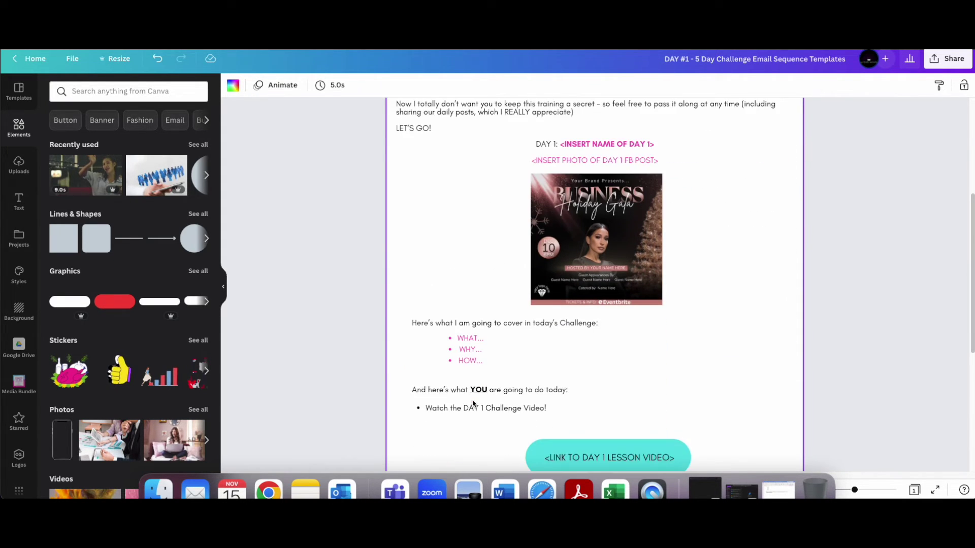
scroll(480, 395, "down", 5)
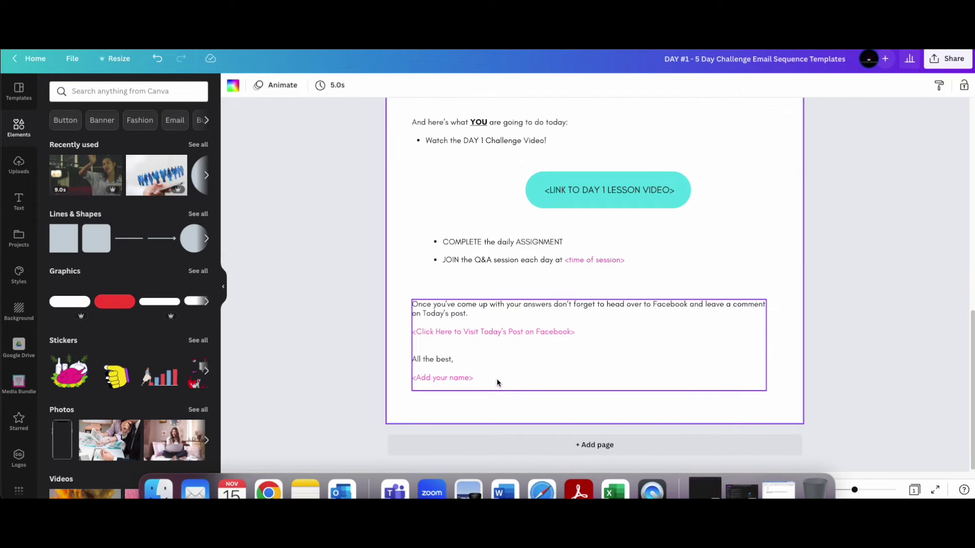
Step: Return to the Canva home page and open the "DAY #2 - 5 Day Challenge Email Sequence Templates" design from the recent designs
left_click(375, 221)
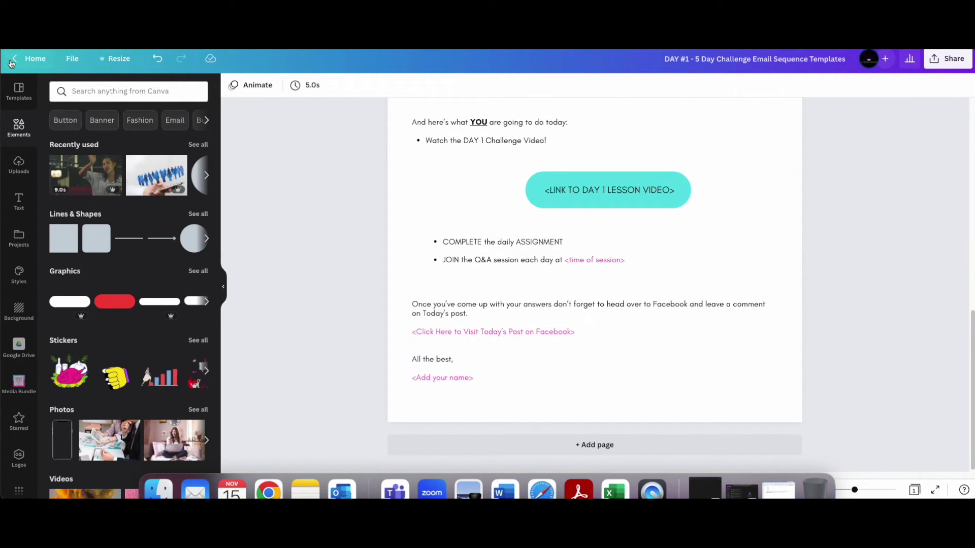
scroll(186, 331, "down", 6)
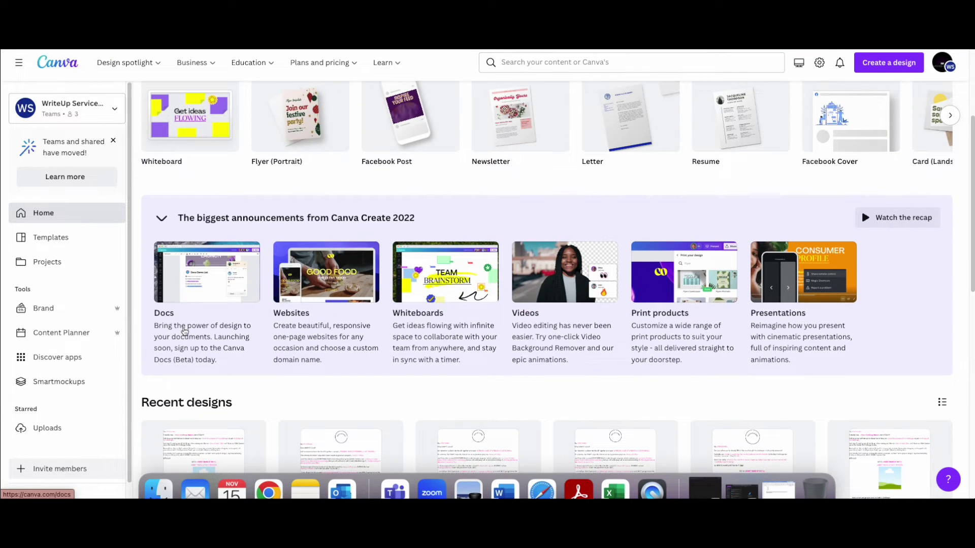
scroll(239, 341, "down", 2)
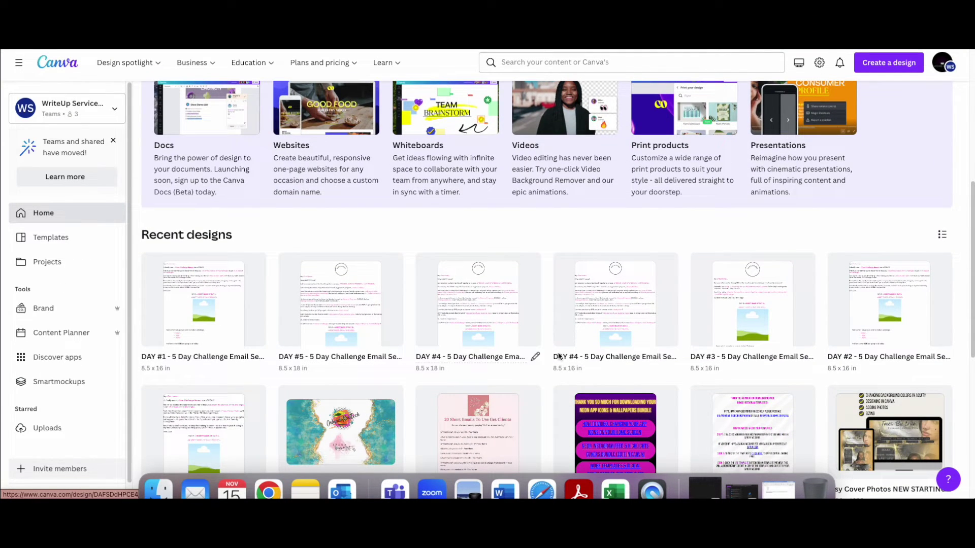
left_click(898, 326)
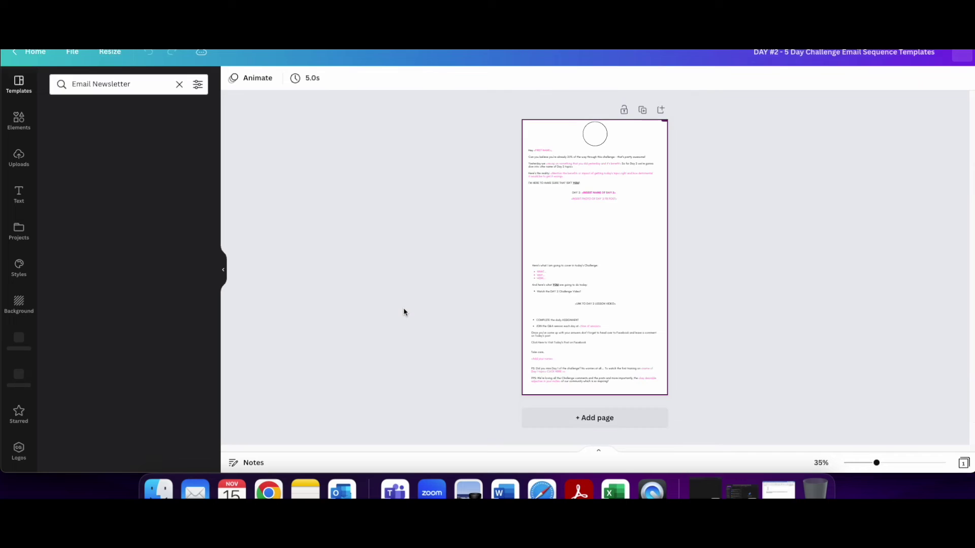
Step: Examine the Day 2 email at a larger size, from the greeting placeholders down to the PS and PPS lines
left_click_drag(831, 464, 849, 463)
scroll(807, 346, "up", 5)
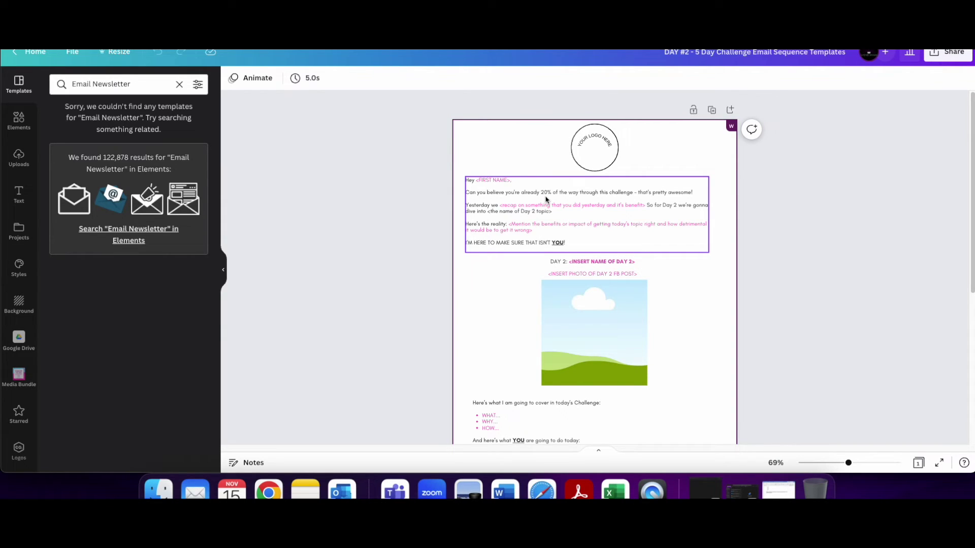
left_click_drag(848, 463, 863, 463)
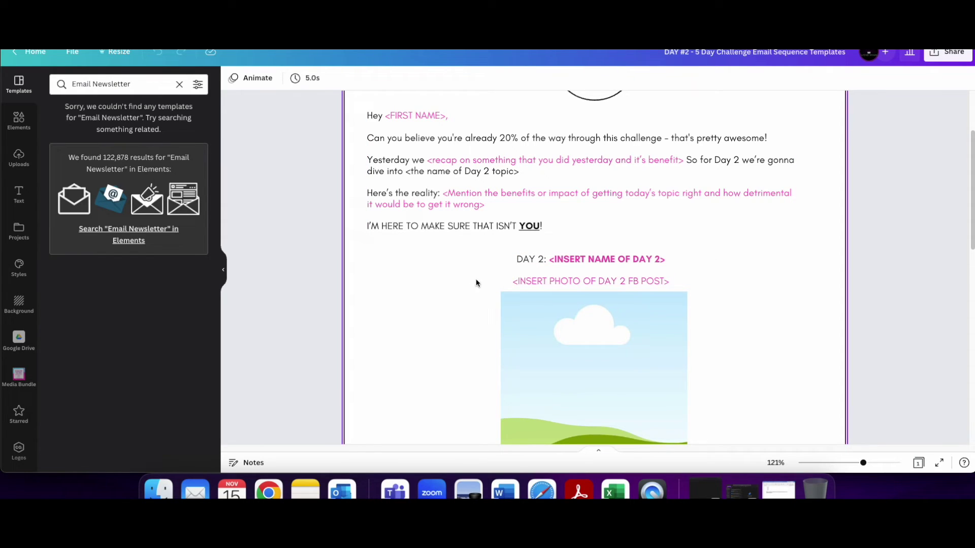
right_click(420, 306)
left_click(419, 237)
left_click(420, 311)
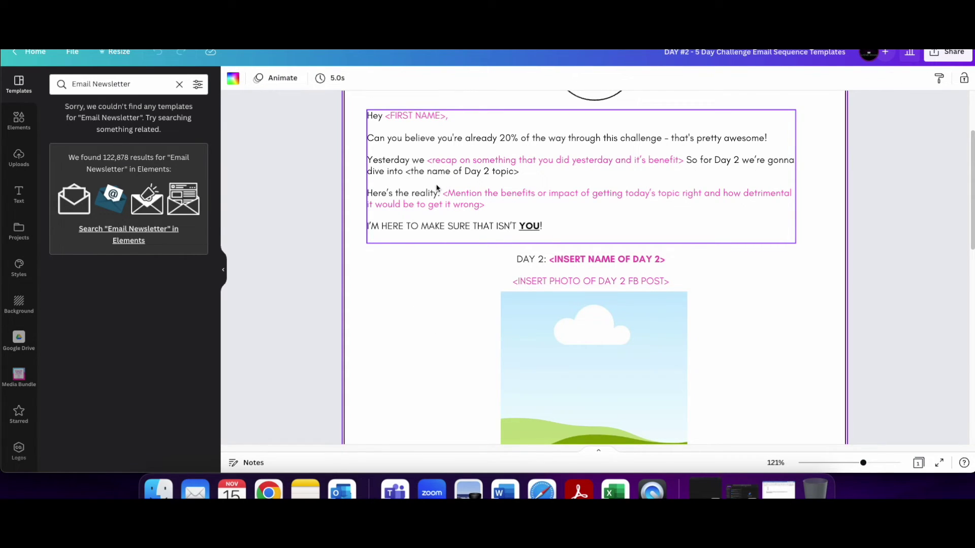
scroll(472, 323, "down", 4)
scroll(472, 327, "down", 7)
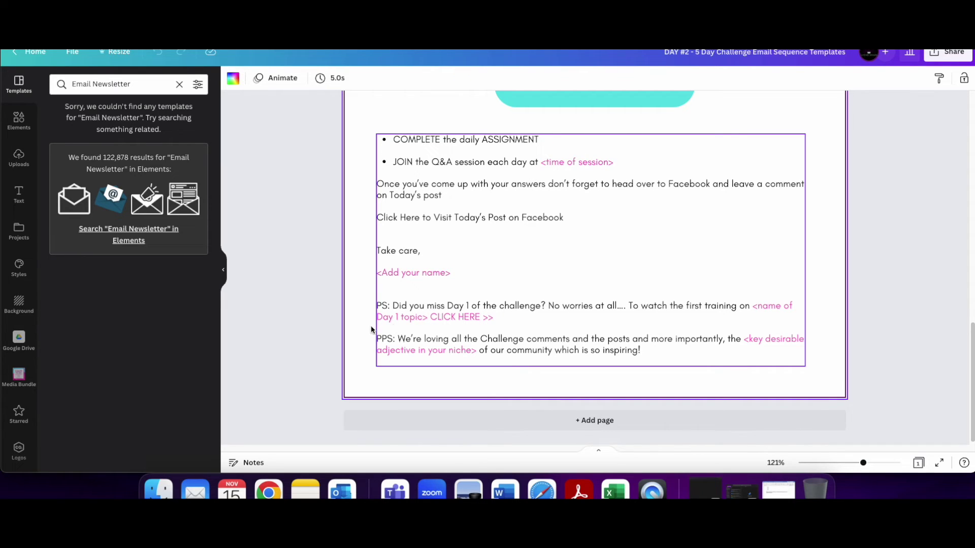
left_click(475, 318)
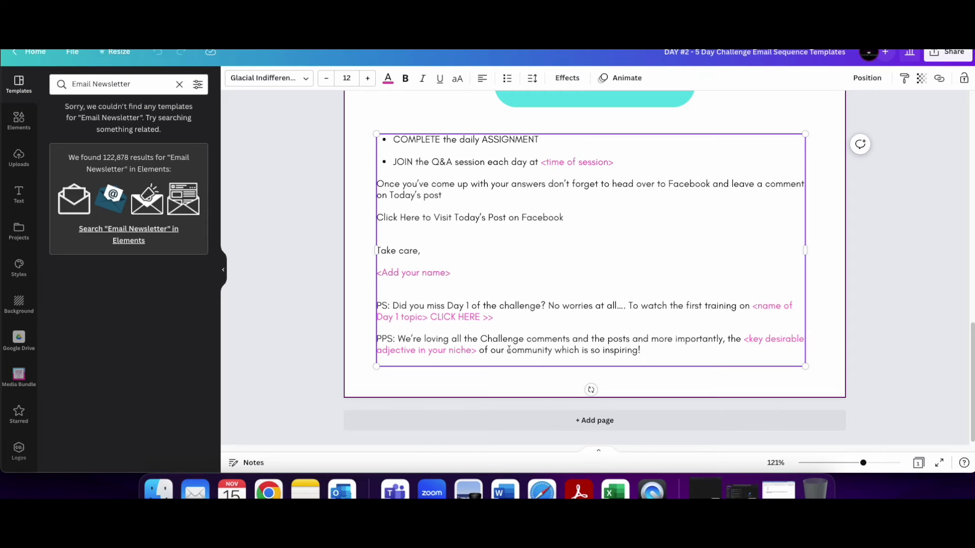
left_click_drag(437, 318, 481, 319)
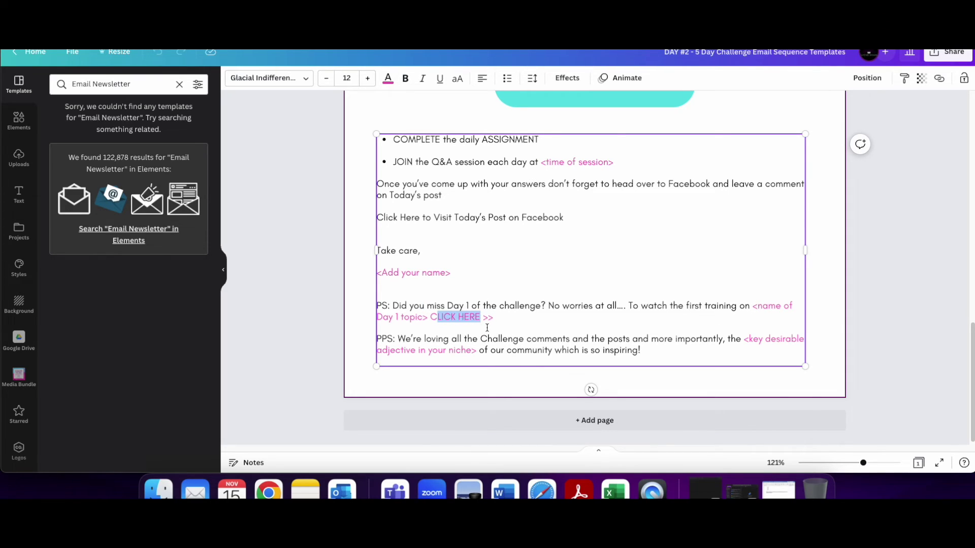
left_click(541, 322)
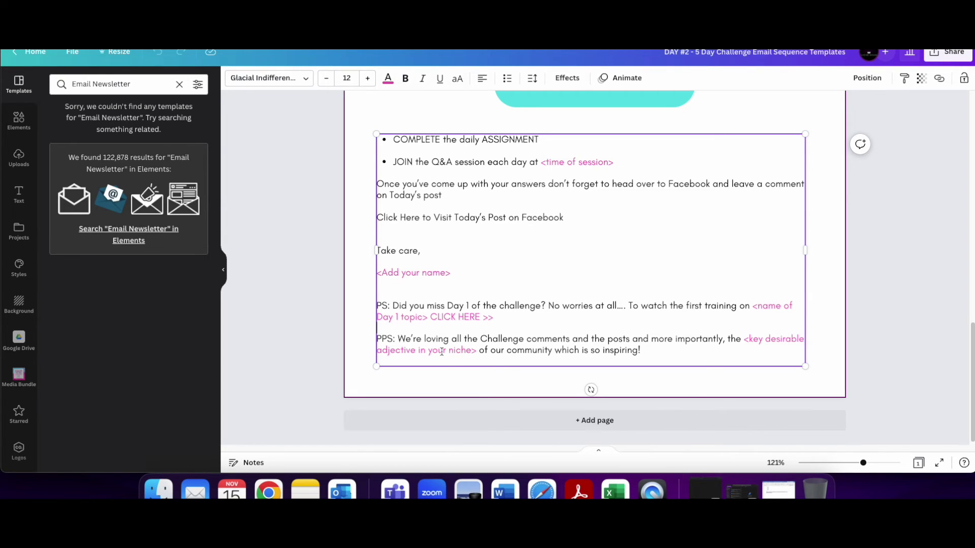
left_click_drag(481, 317, 433, 319)
left_click(944, 79)
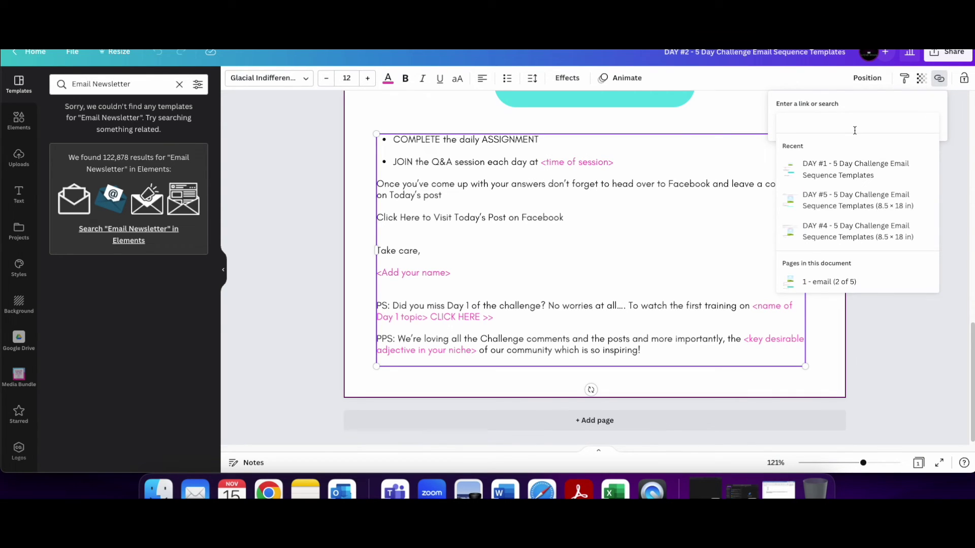
type("WWW.FACEBOOK.COM")
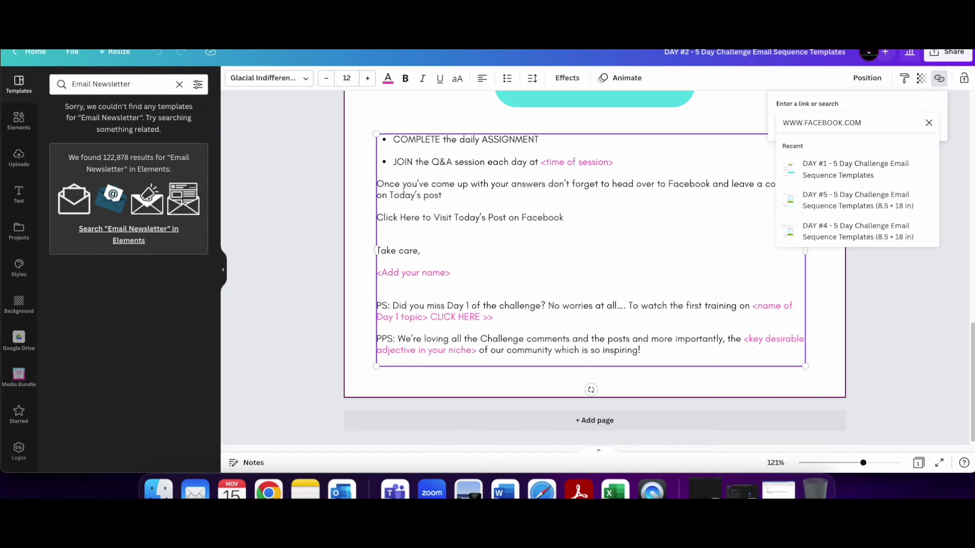
left_click(929, 124)
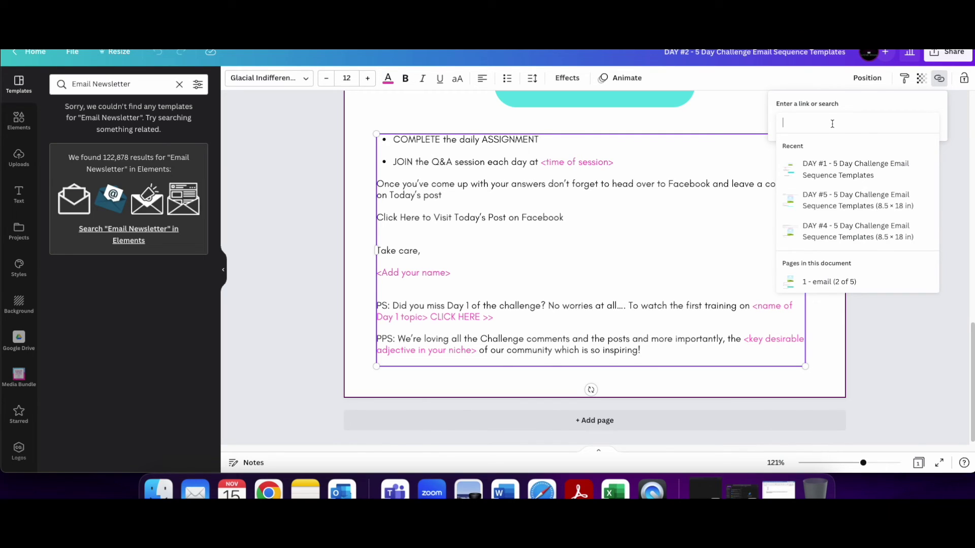
type("WWW.FACEBOOK.COM")
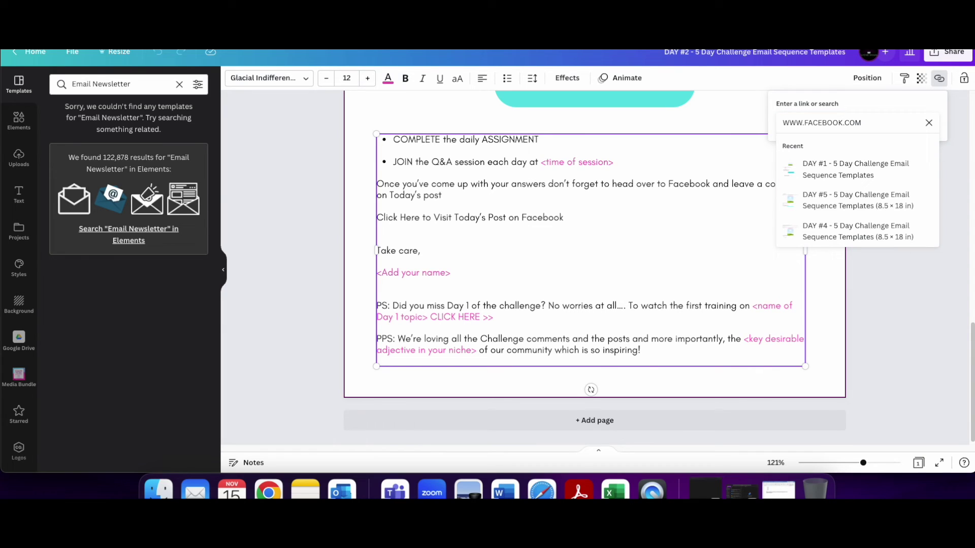
triple_click(835, 124)
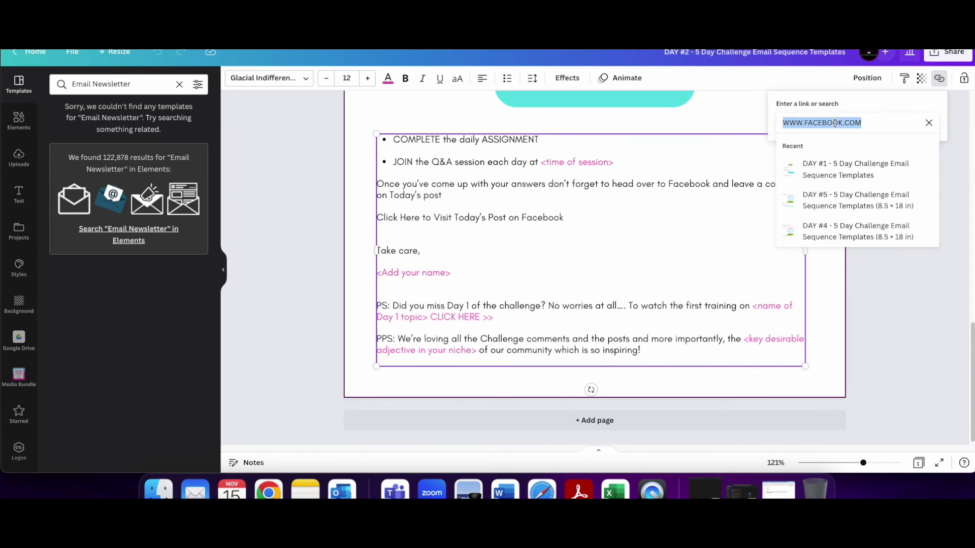
key("Return")
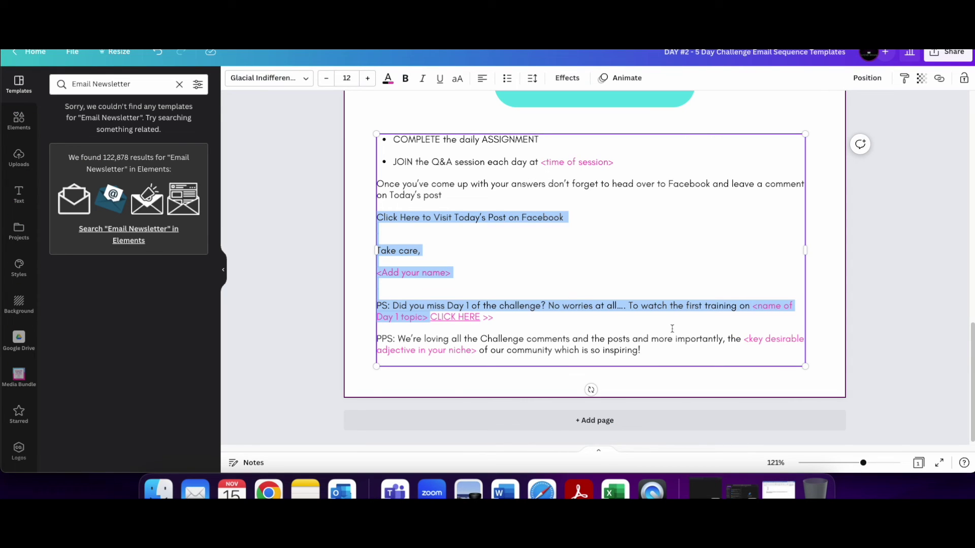
Step: Undo the link on the PS line's "CLICK HERE" text, return to the start of the email and deselect the text box
left_click(675, 323)
left_click(460, 319)
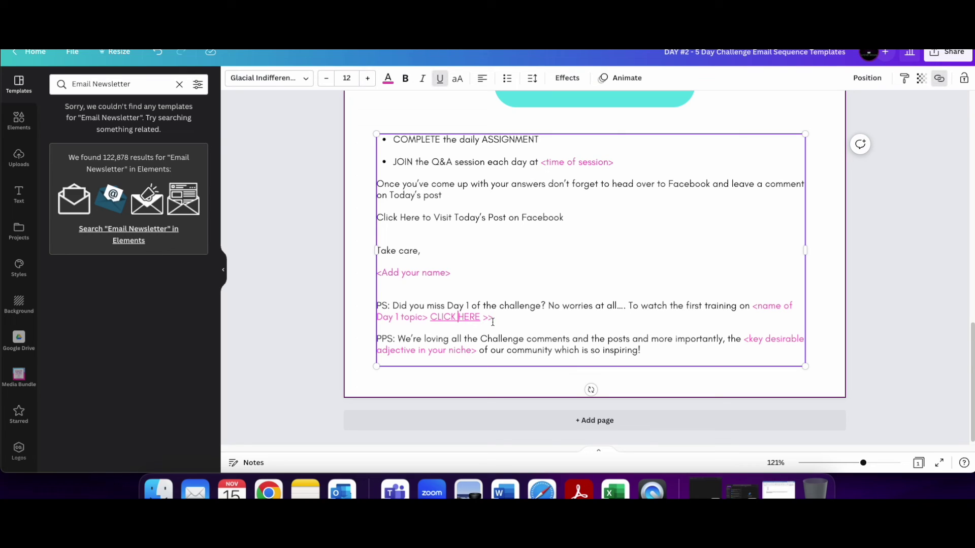
left_click(157, 53)
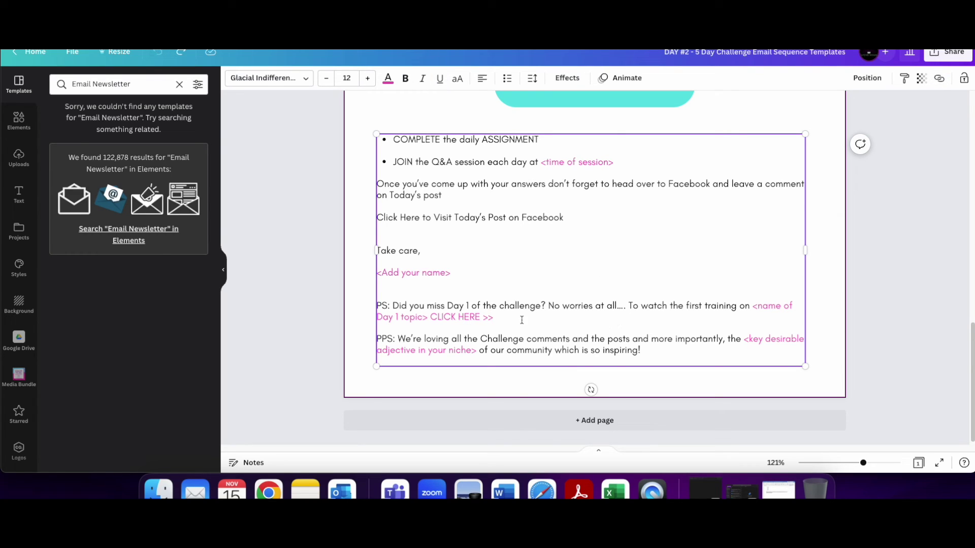
scroll(522, 320, "up", 15)
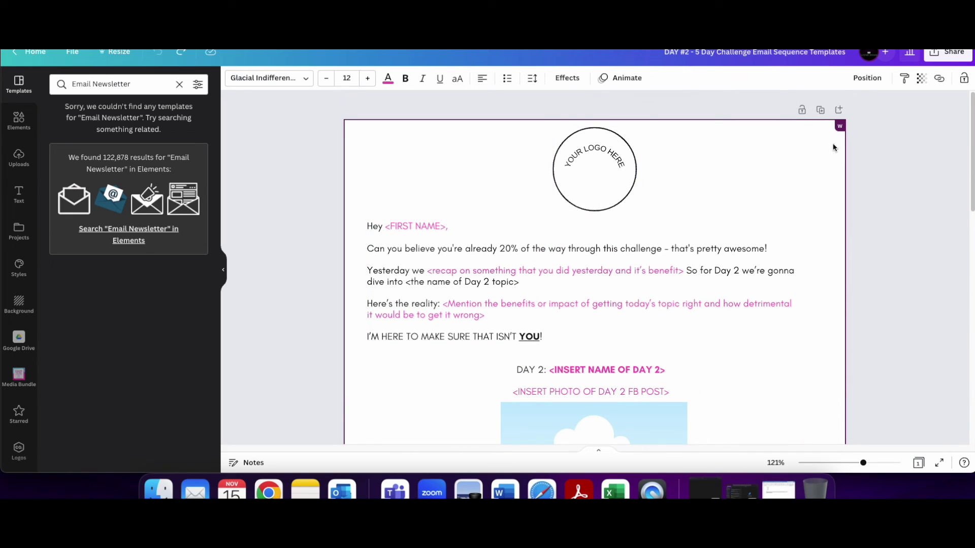
left_click(912, 181)
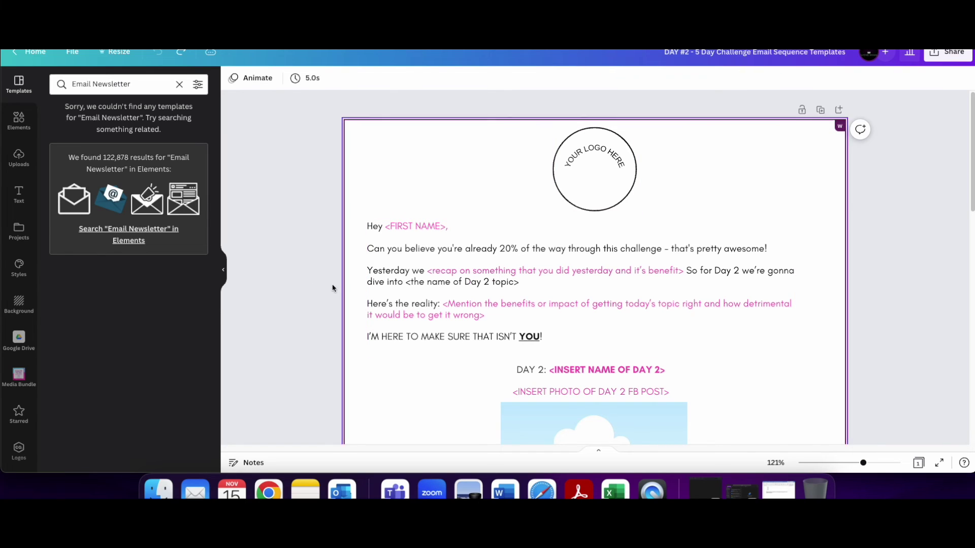
Step: Review the Day 2 email template from the logo and greeting text through the photo placeholder to the lesson video link button
scroll(400, 381, "down", 5)
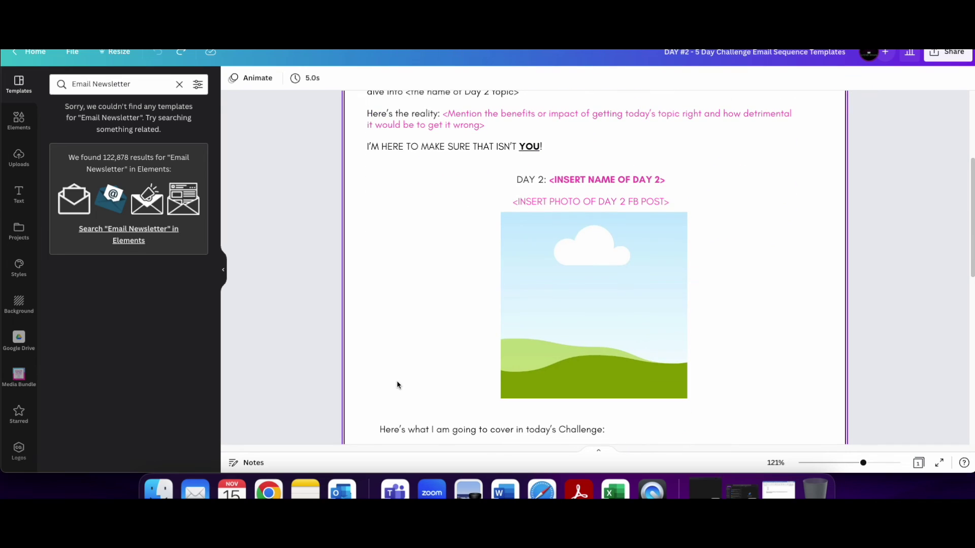
scroll(397, 385, "down", 4)
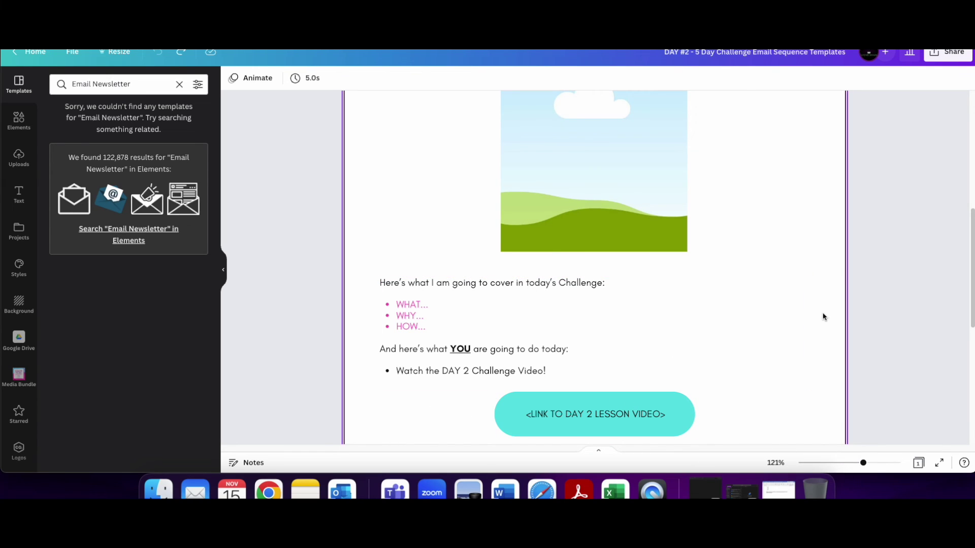
scroll(848, 270, "up", 3)
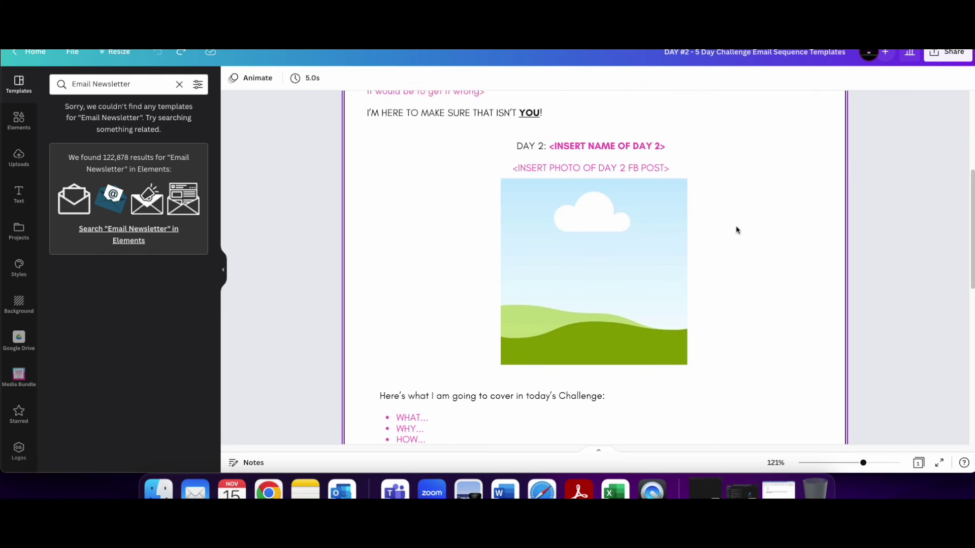
scroll(818, 365, "up", 6)
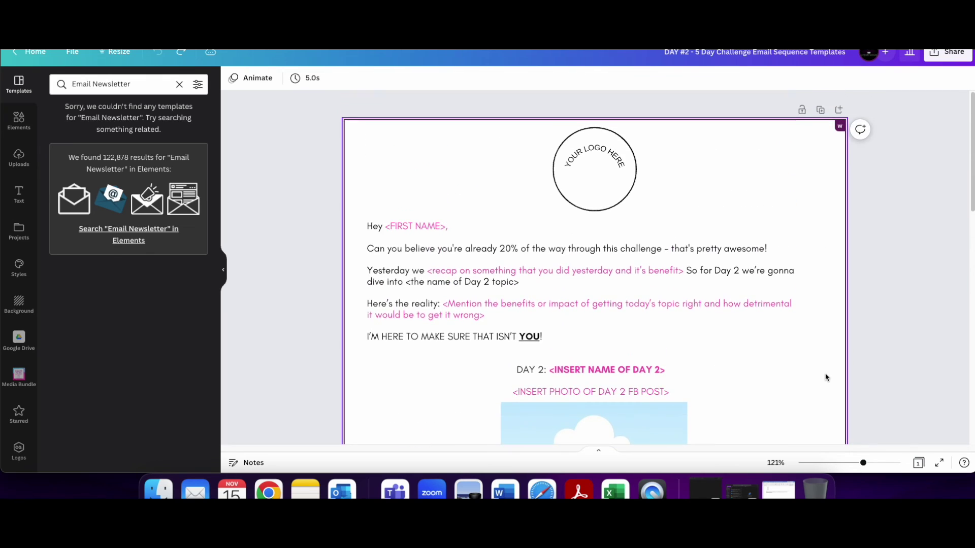
scroll(827, 378, "down", 1)
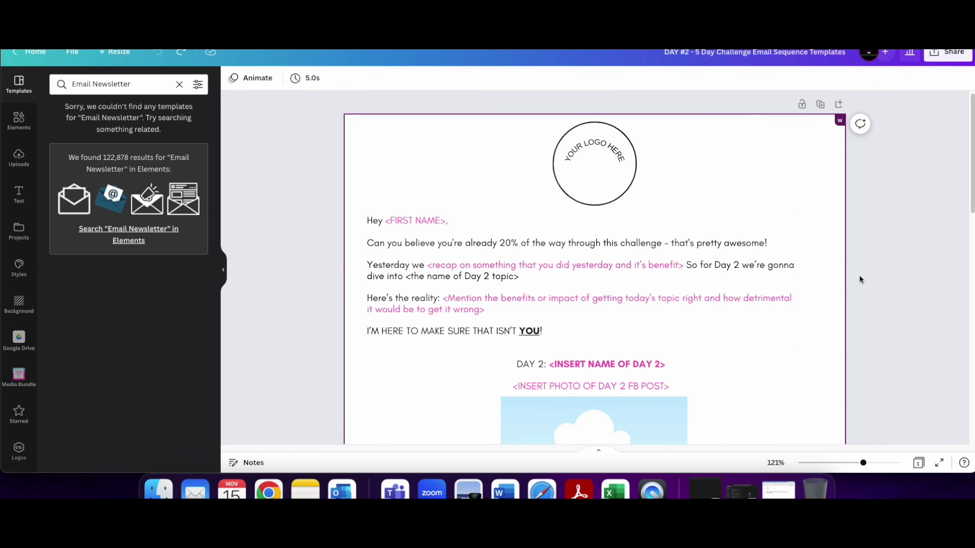
left_click(838, 209)
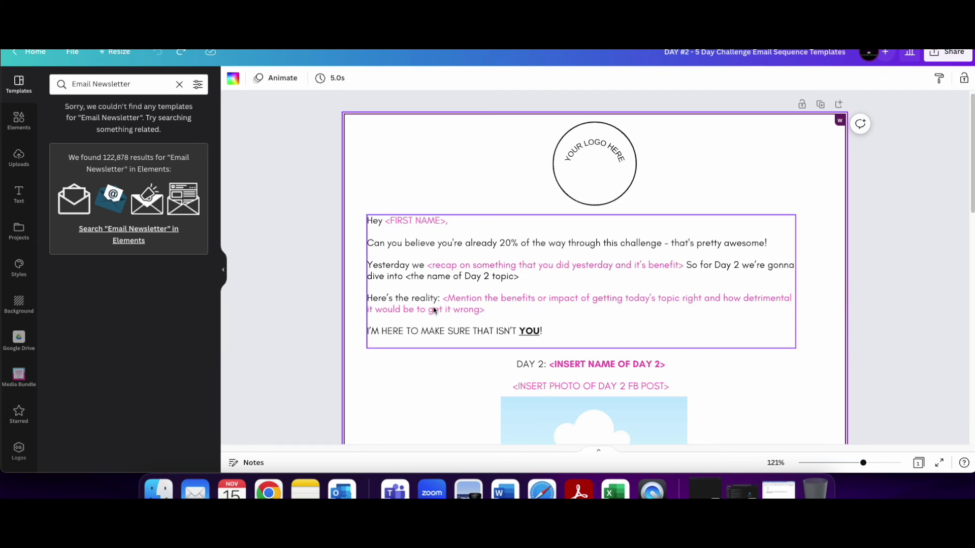
scroll(436, 339, "down", 3)
scroll(436, 339, "down", 4)
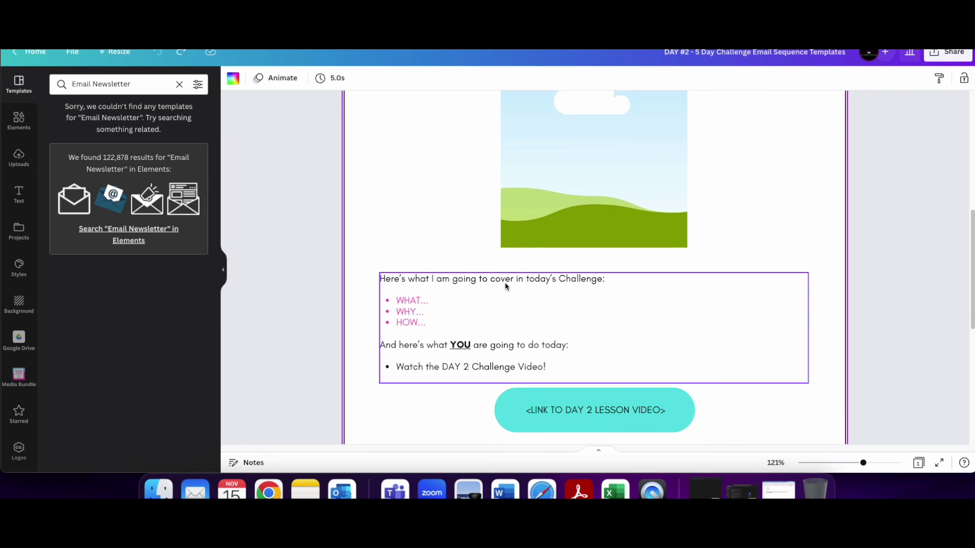
scroll(775, 249, "up", 5)
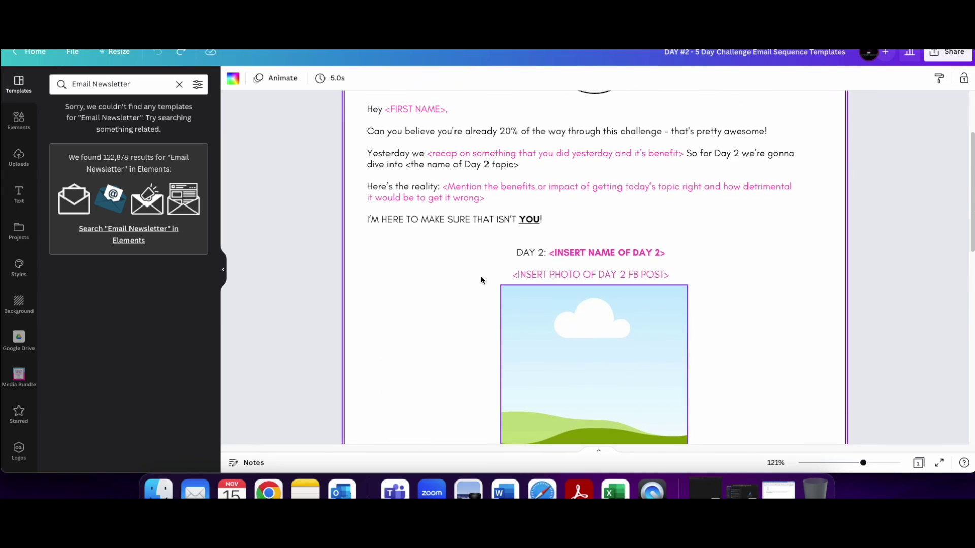